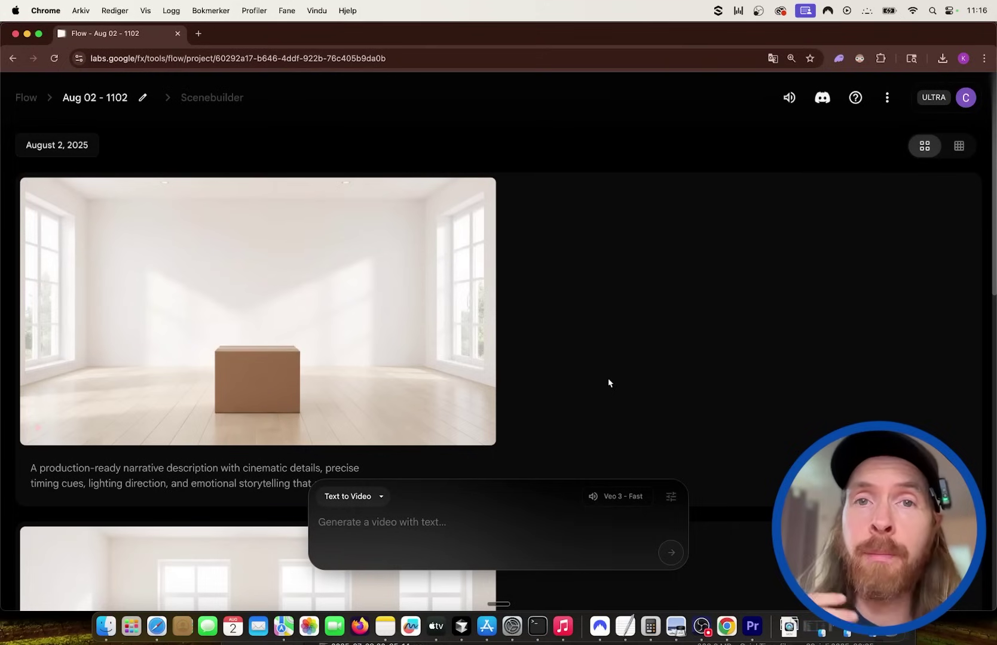
Step: Scroll through the Flow project feed to review the three cardboard-box living room clips
scroll(608, 383, "down", 10)
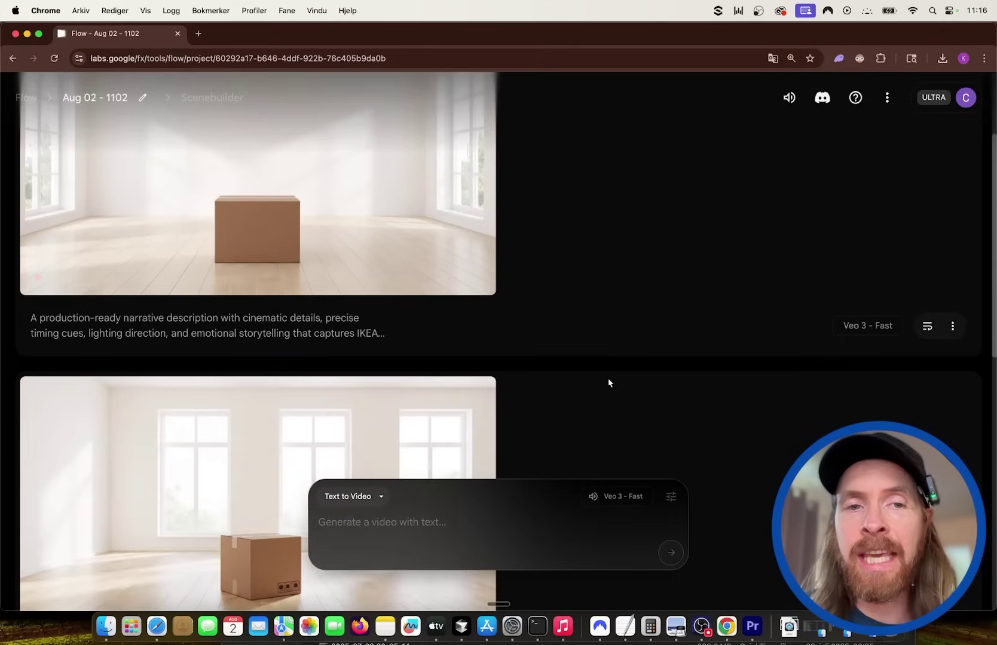
scroll(609, 383, "down", 2)
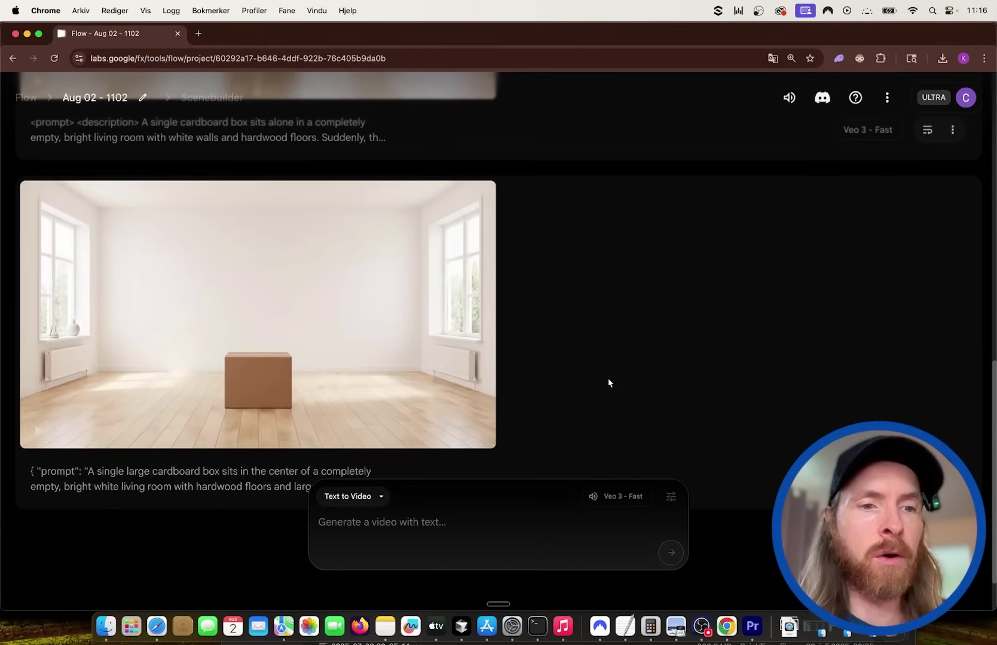
scroll(609, 383, "up", 8)
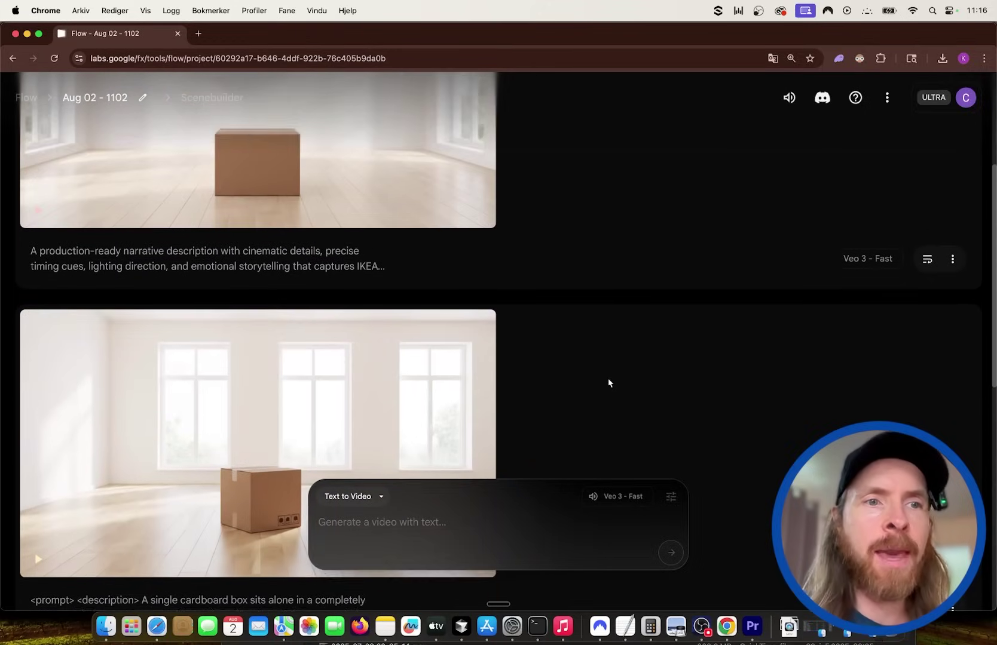
scroll(609, 383, "up", 2)
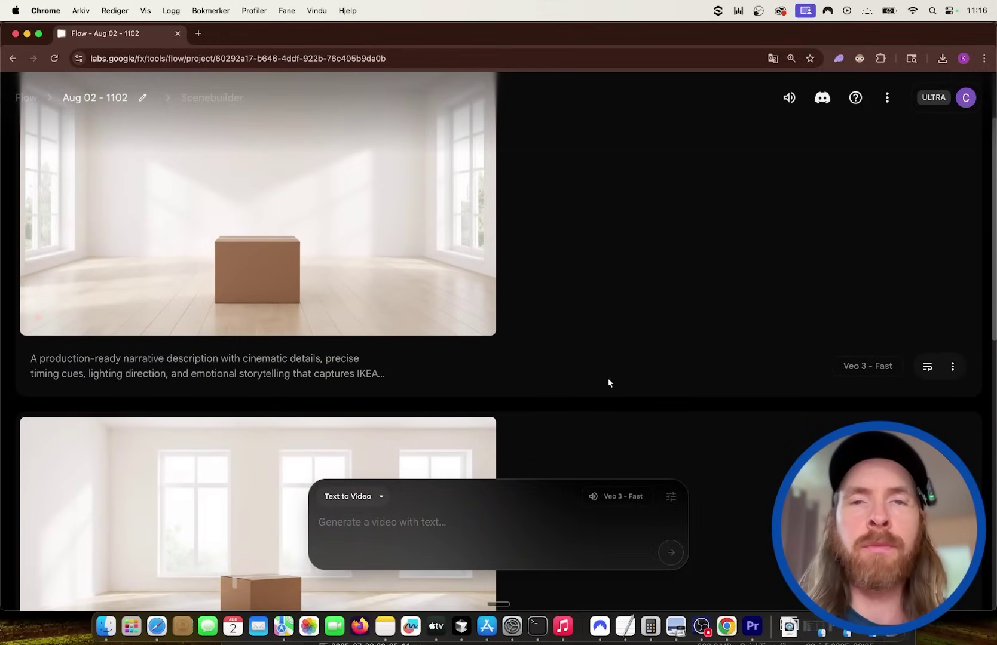
scroll(608, 383, "down", 5)
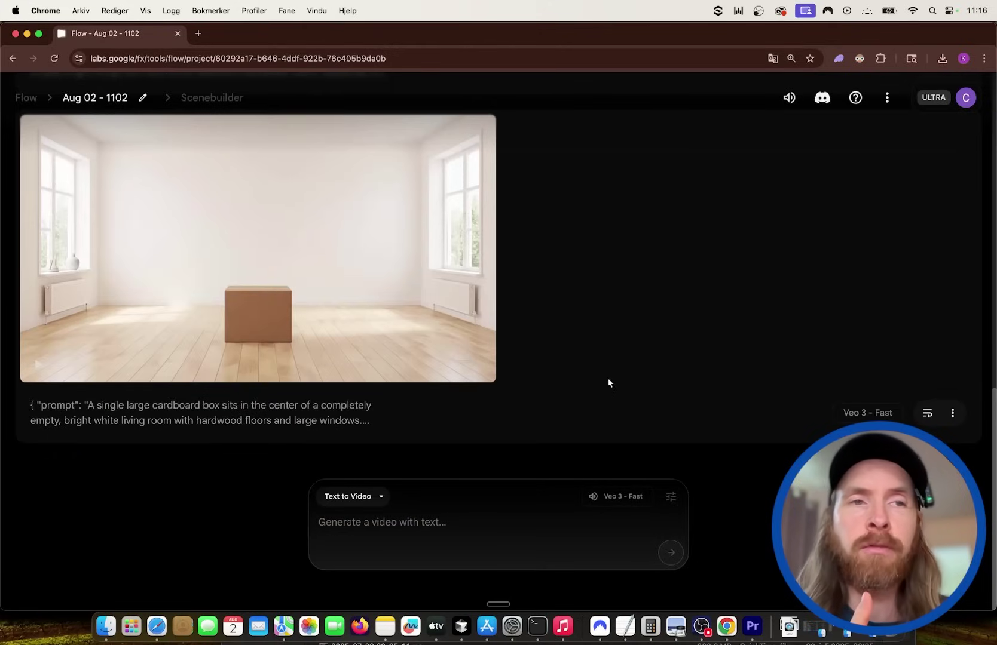
scroll(605, 313, "up", 7)
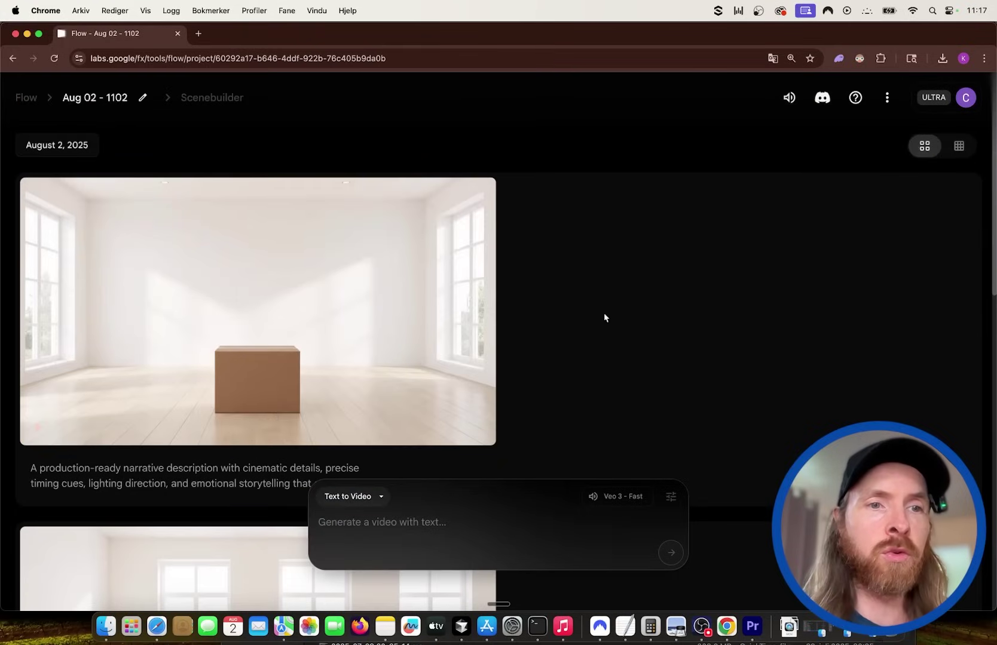
scroll(541, 291, "down", 6)
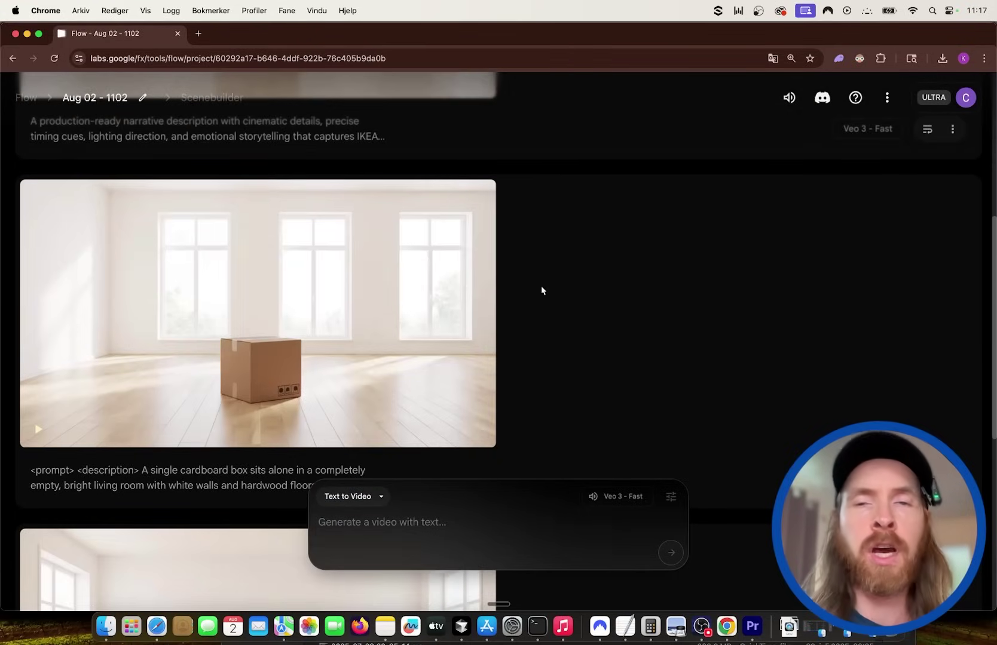
Step: In the Claude Code terminal, point out the JSON, XML and natural-language designer tasks and the original box prompt
left_click(537, 626)
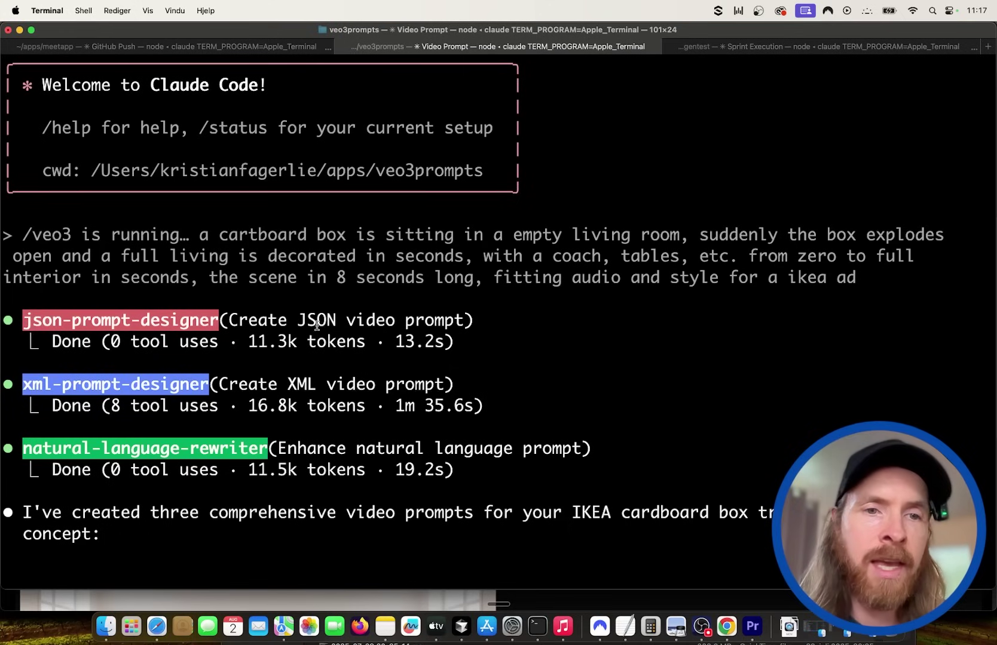
left_click_drag(232, 320, 467, 317)
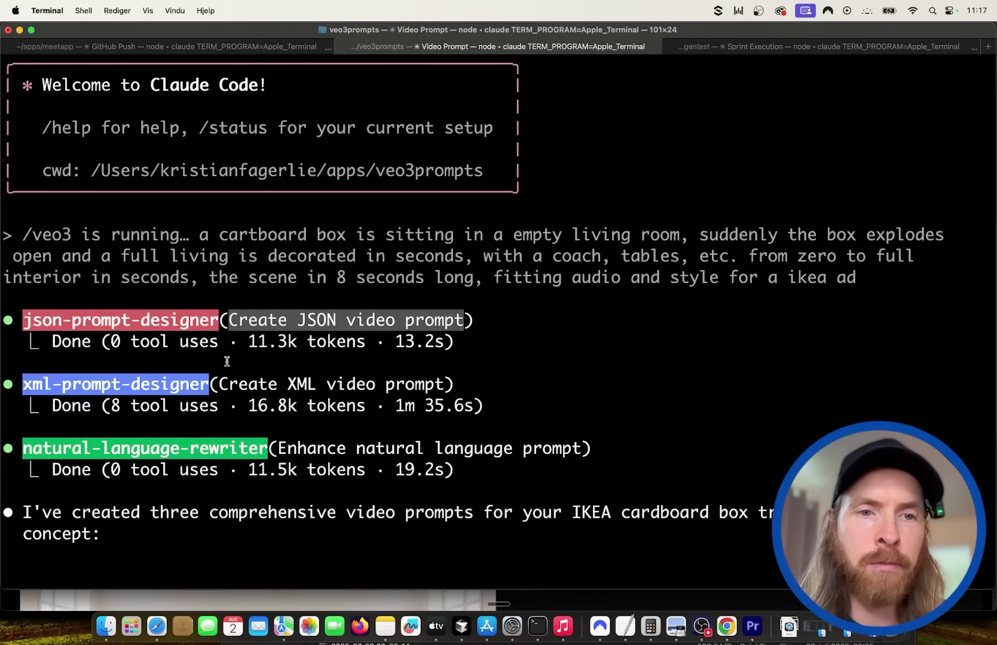
left_click_drag(220, 384, 444, 383)
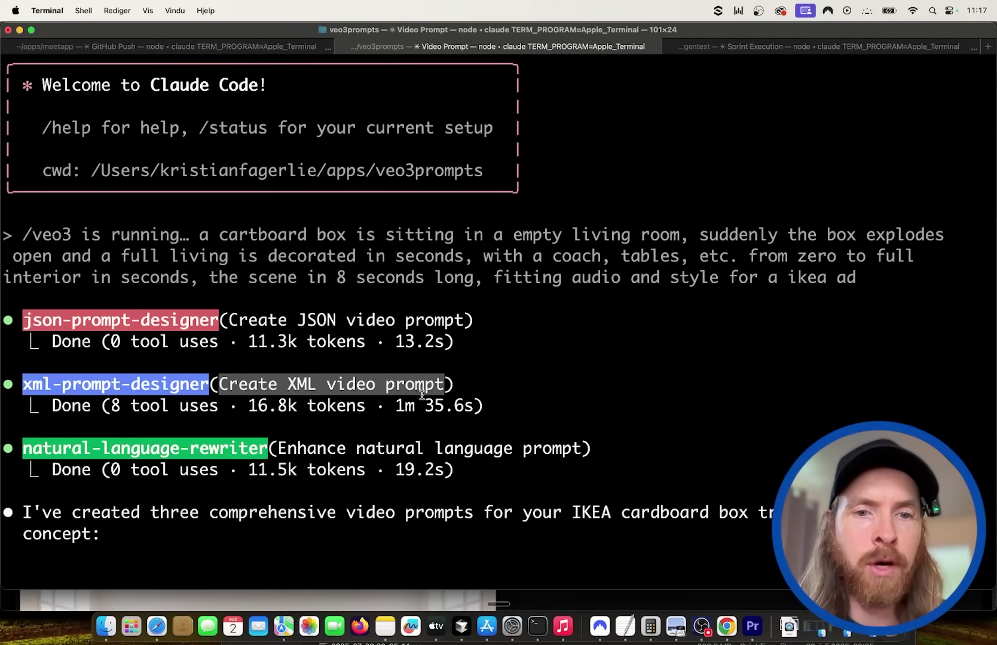
left_click_drag(859, 281, 205, 239)
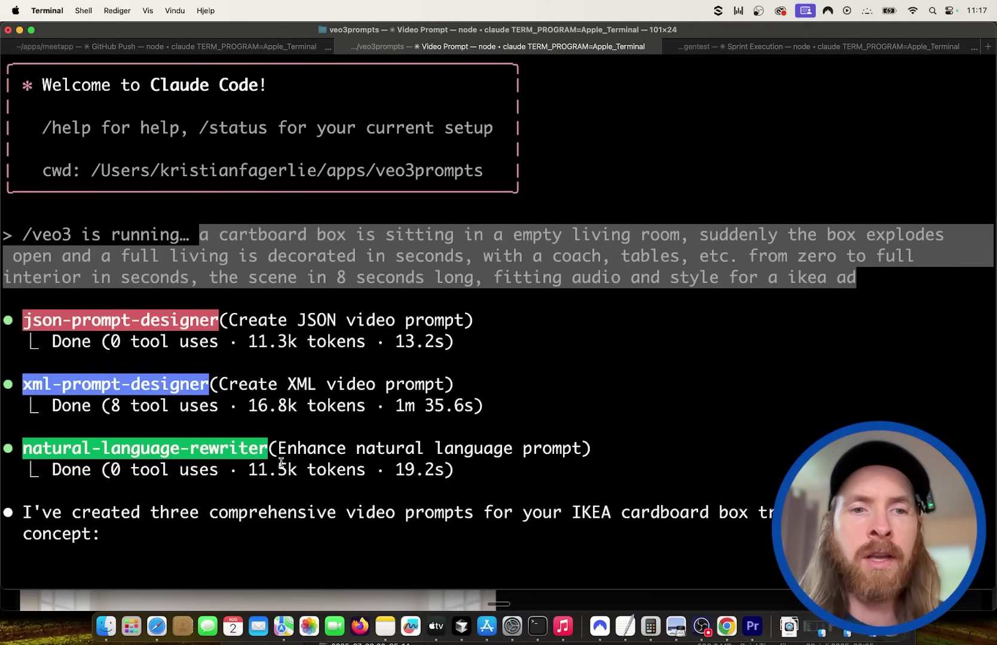
left_click_drag(276, 449, 581, 459)
left_click(607, 391)
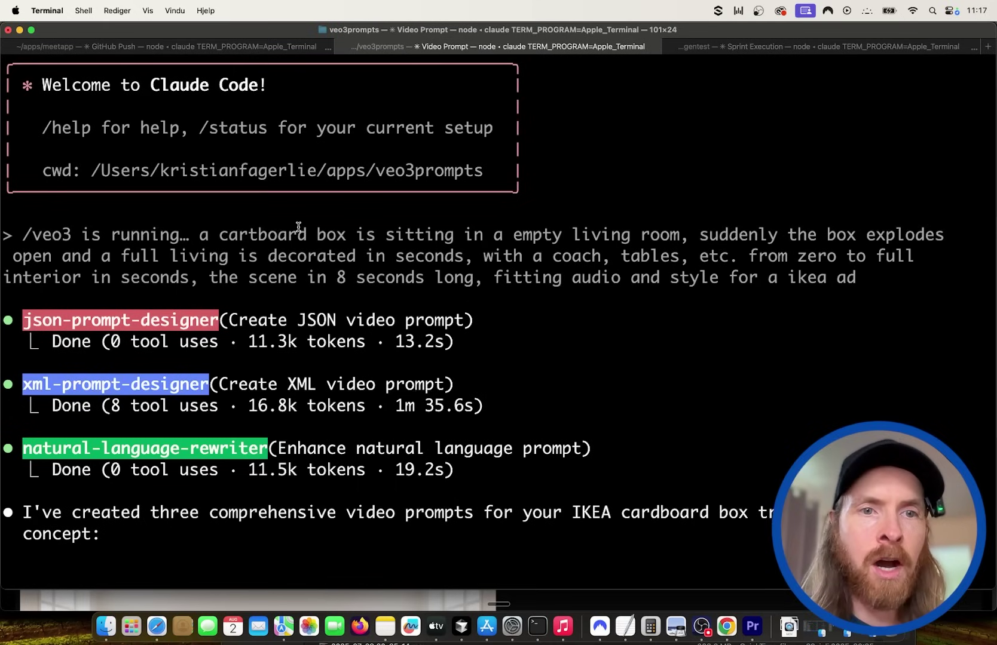
Step: Review the enhanced 'Instant Home' prompt's empty-room and IKEA ad audio details, then bring up Cursor
left_click_drag(503, 234, 222, 285)
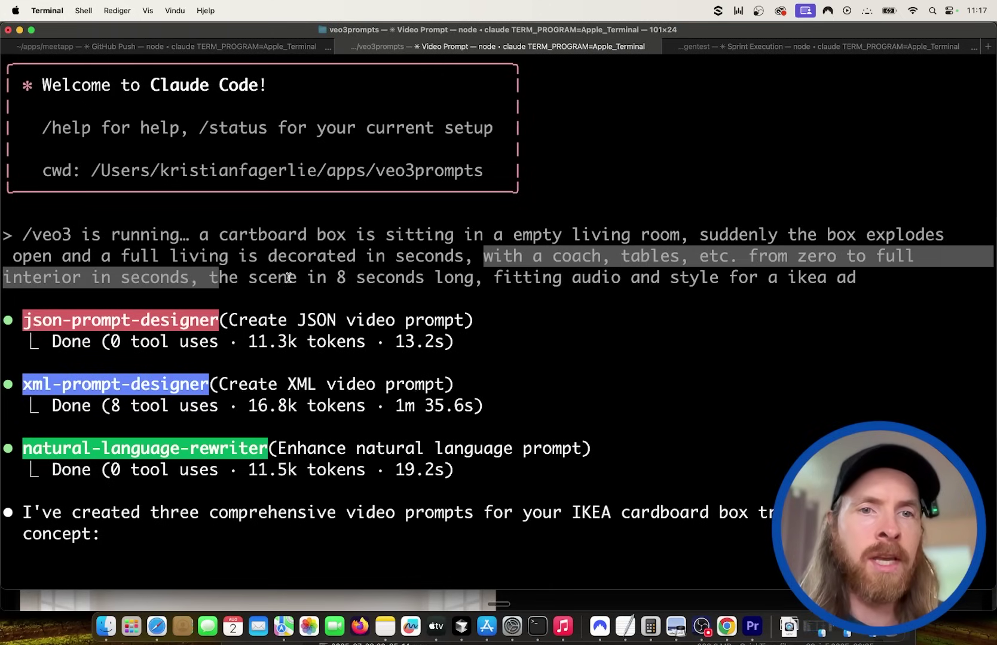
left_click_drag(492, 279, 868, 284)
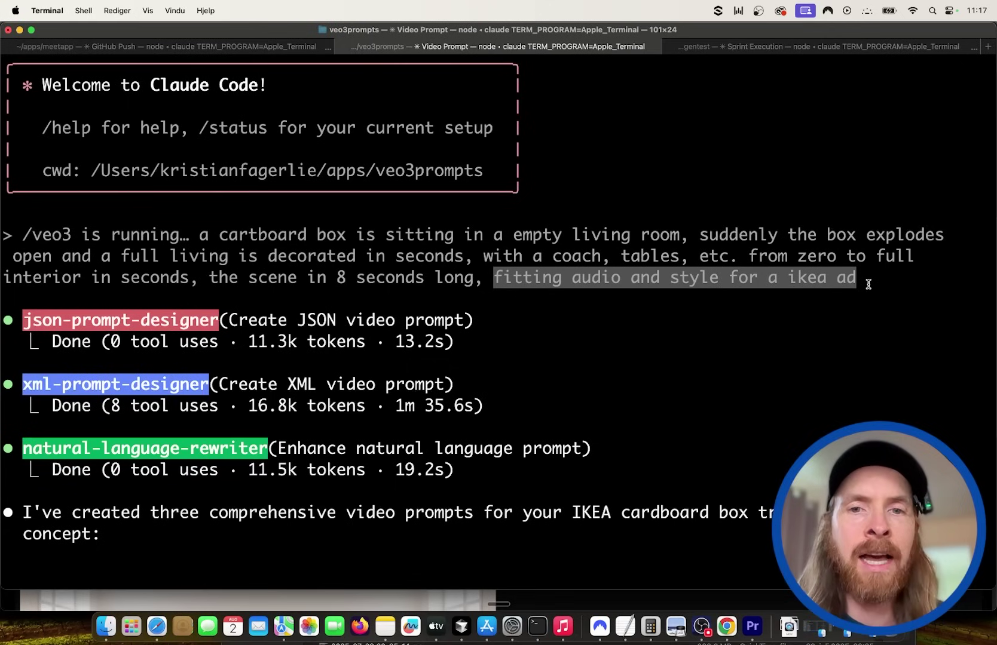
left_click(859, 299)
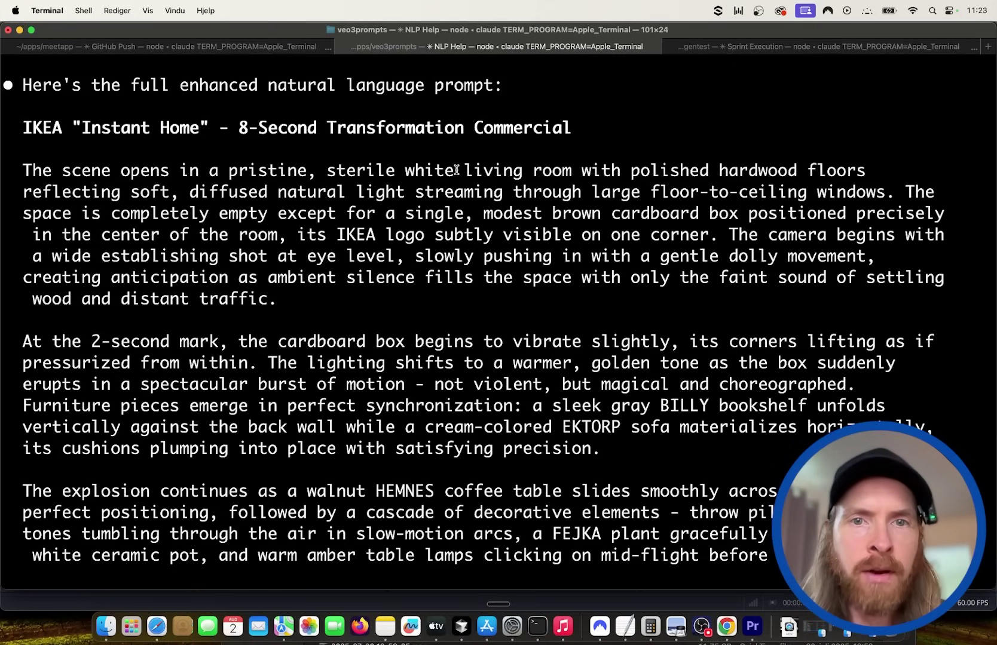
scroll(349, 245, "down", 15)
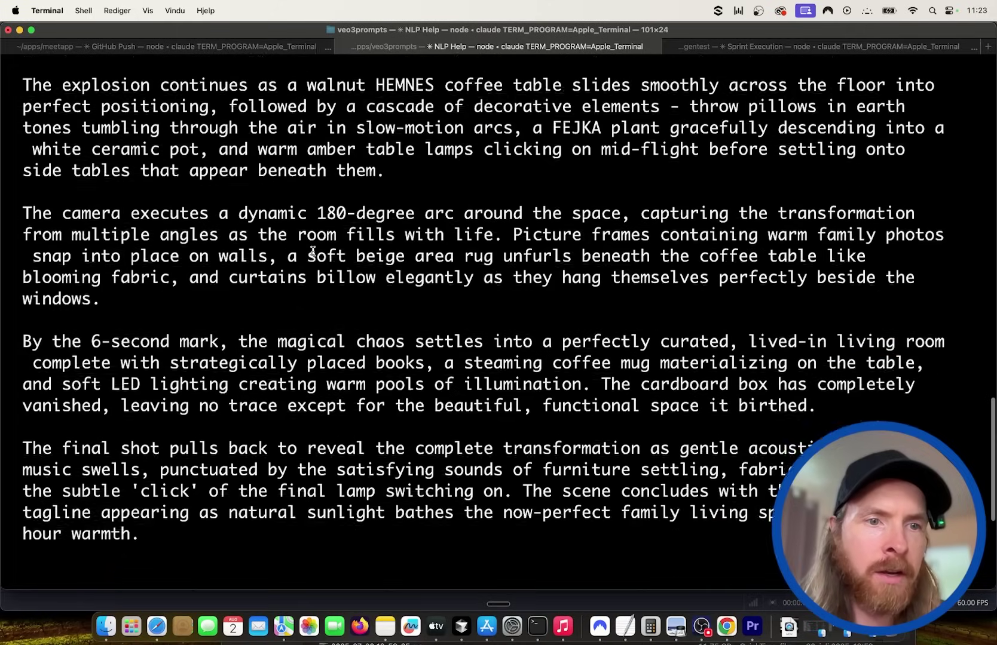
scroll(312, 251, "up", 5)
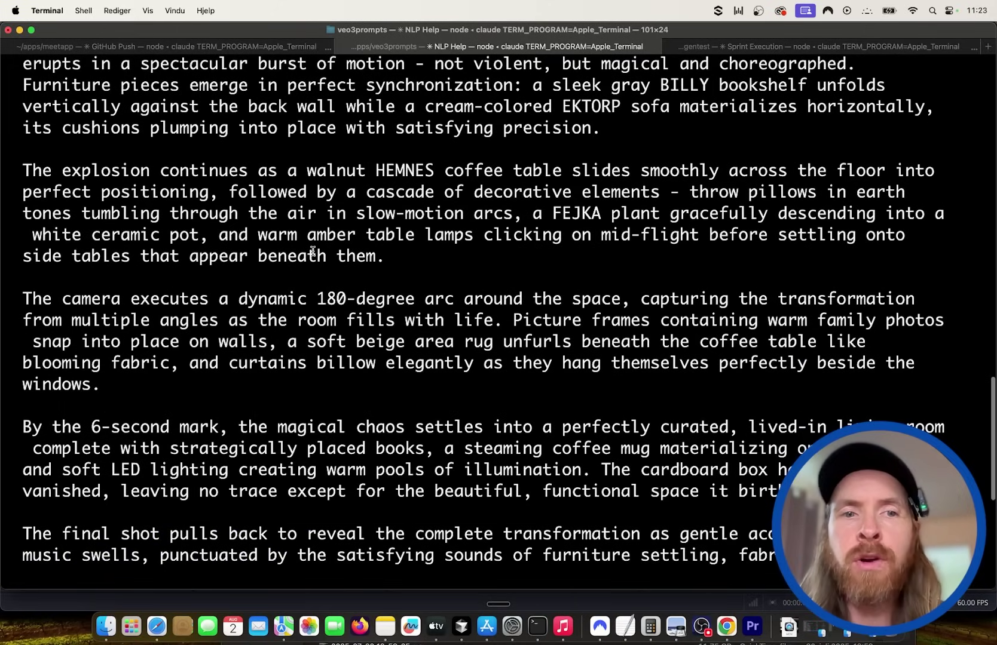
scroll(312, 251, "up", 10)
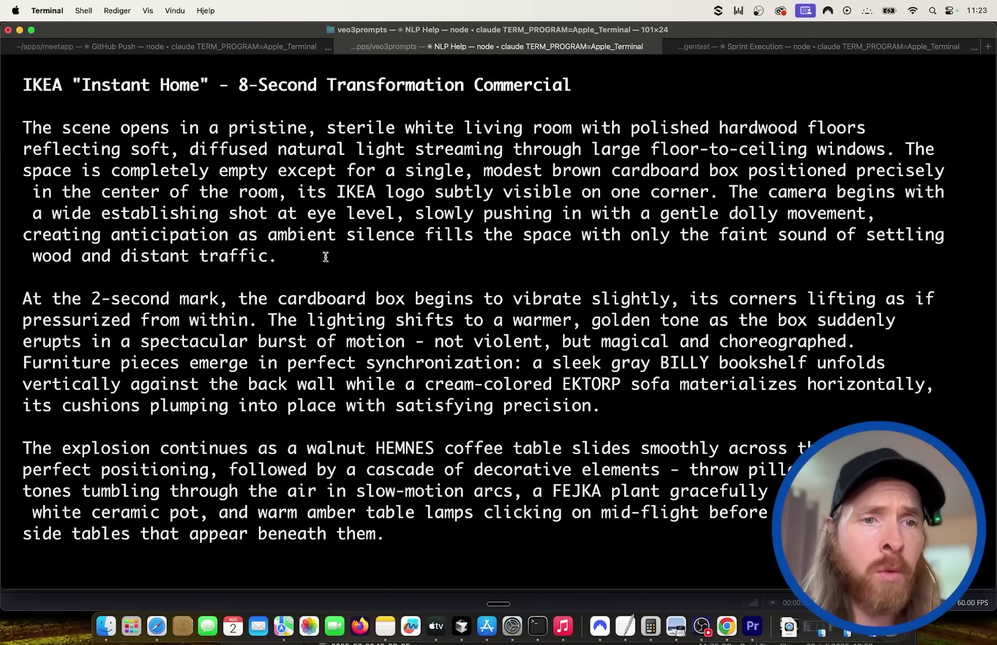
scroll(326, 257, "down", 10)
scroll(325, 257, "up", 5)
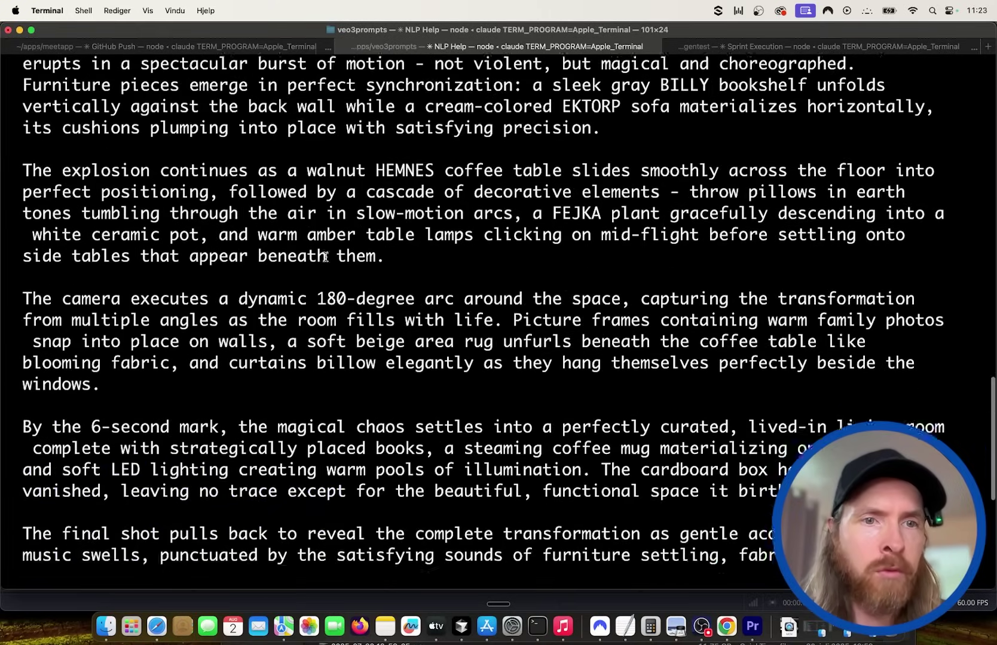
scroll(326, 257, "down", 3)
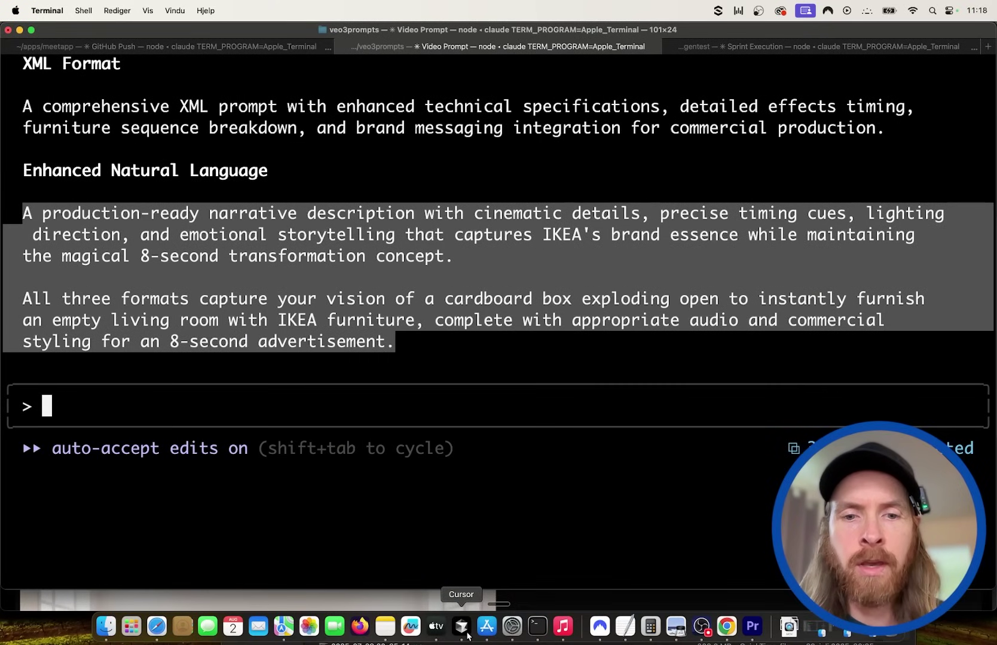
left_click(468, 634)
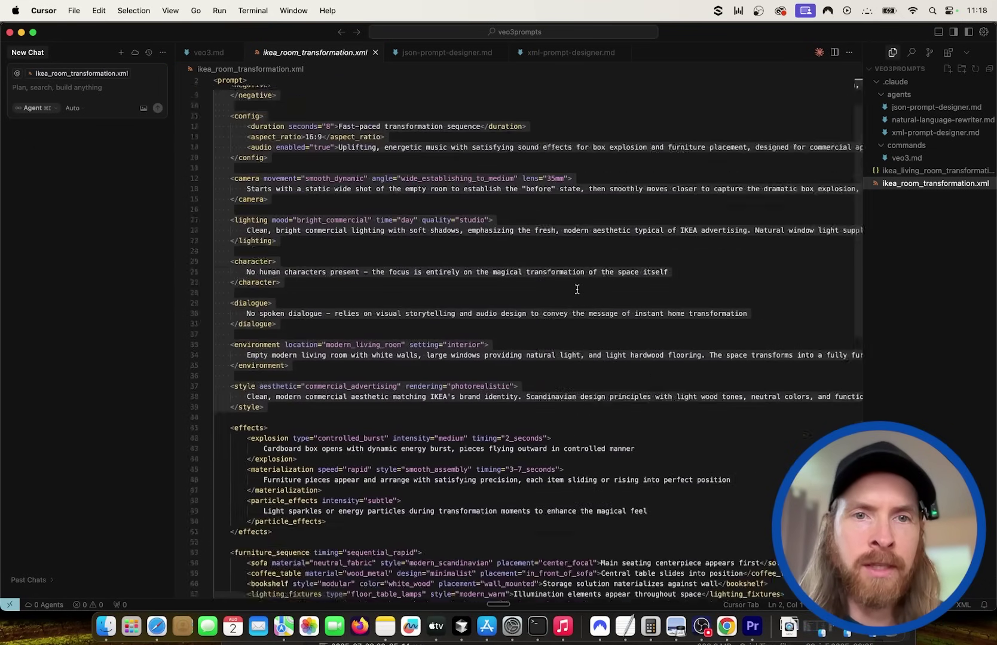
Step: Enlarge Cursor's interface and close the chat panel and file list to widen the XML editor
key("super+equal")
key("super+equal")
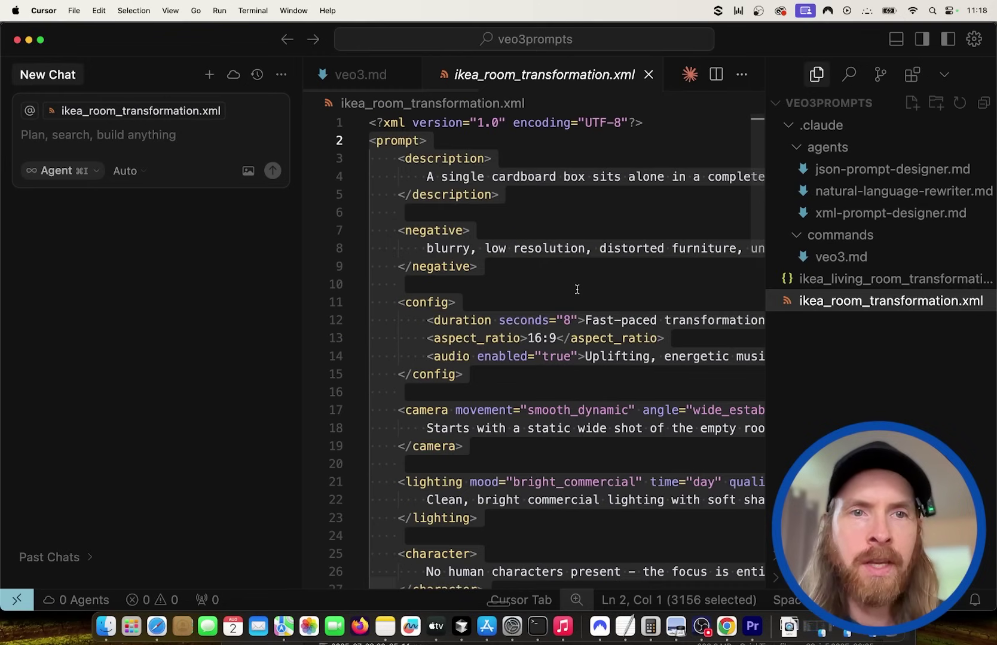
left_click(281, 74)
left_click(319, 94)
left_click(921, 39)
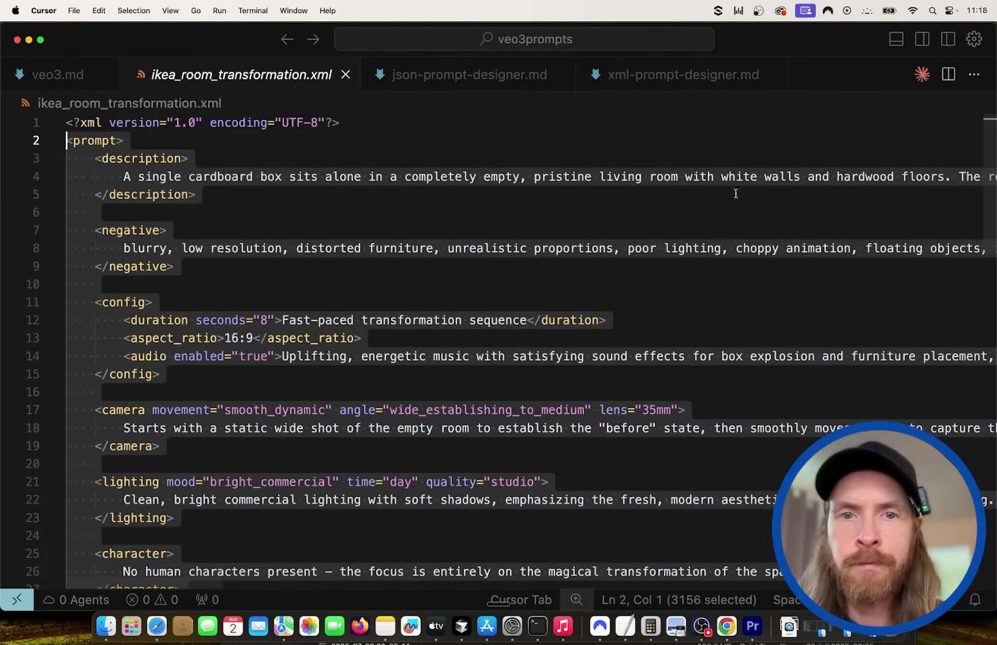
scroll(487, 362, "down", 1)
left_click(493, 346)
Step: Scroll the XML prompt, pointing out its dialogue section and 'No human characters present', then show the file list
scroll(494, 347, "down", 15)
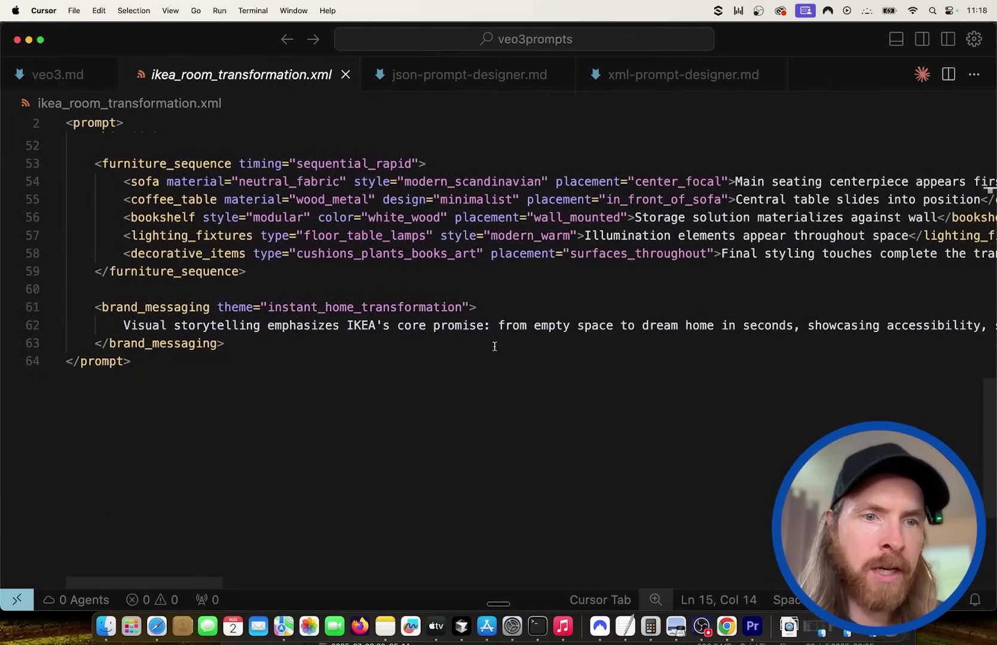
scroll(494, 346, "up", 15)
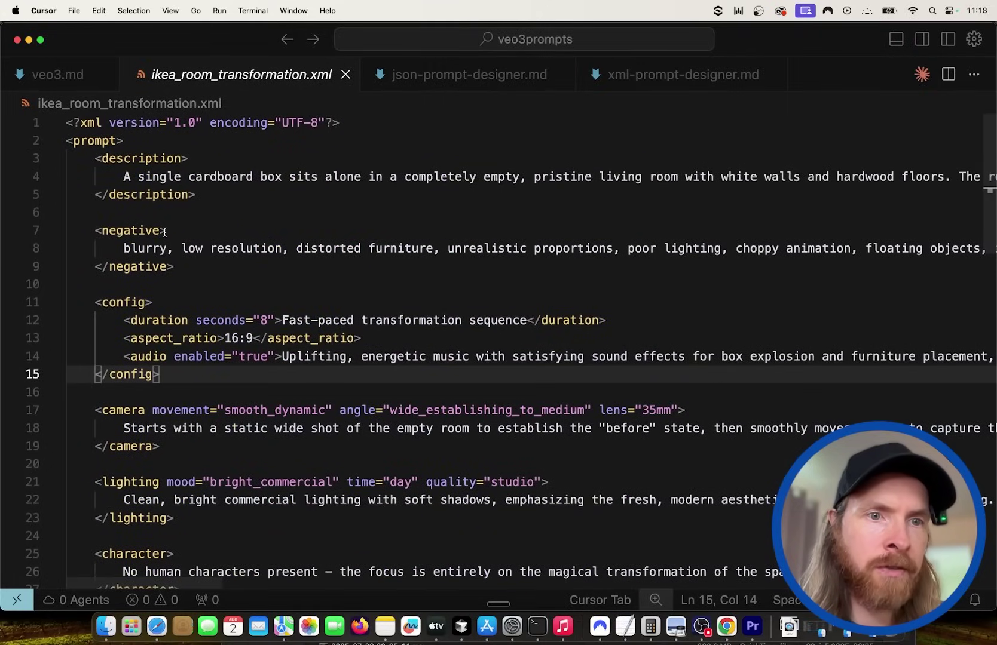
scroll(138, 406, "down", 5)
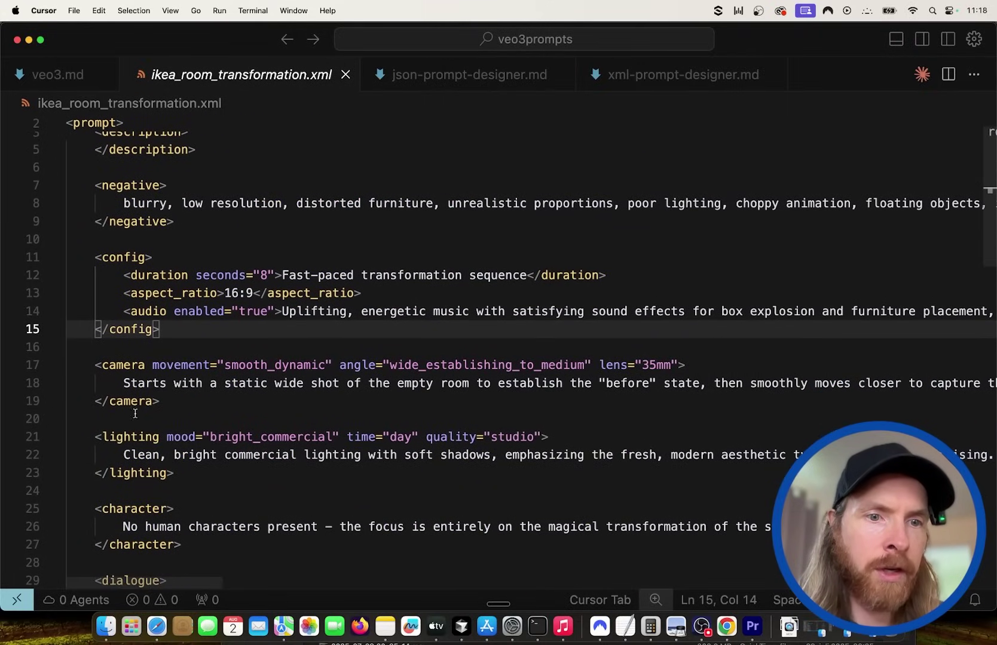
scroll(138, 413, "down", 1)
scroll(158, 418, "down", 3)
left_click_drag(177, 406, 80, 371)
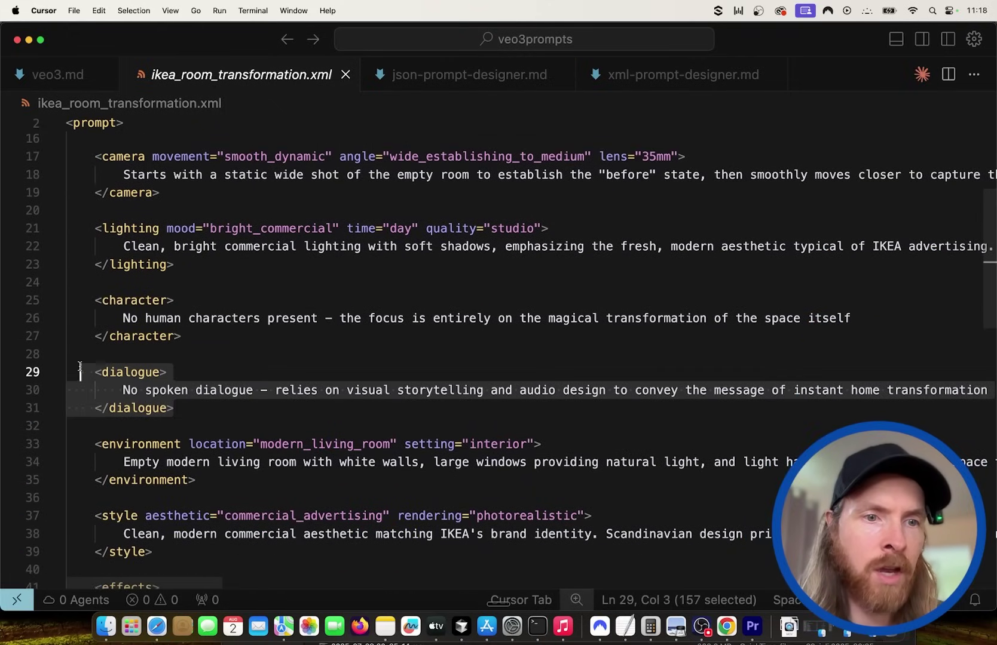
left_click(216, 339)
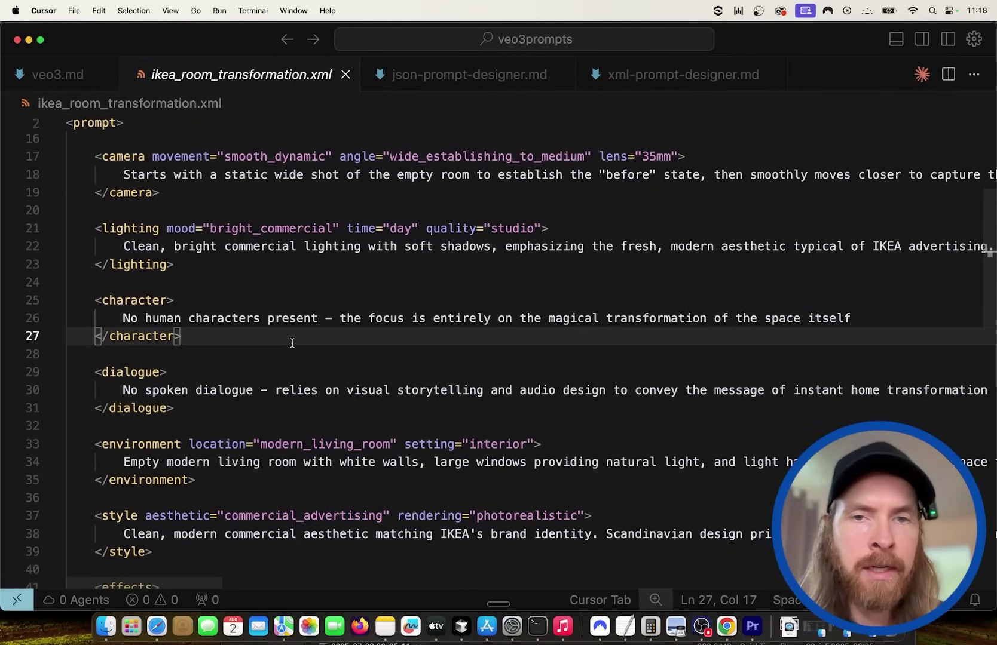
left_click_drag(316, 312, 118, 316)
left_click(235, 356)
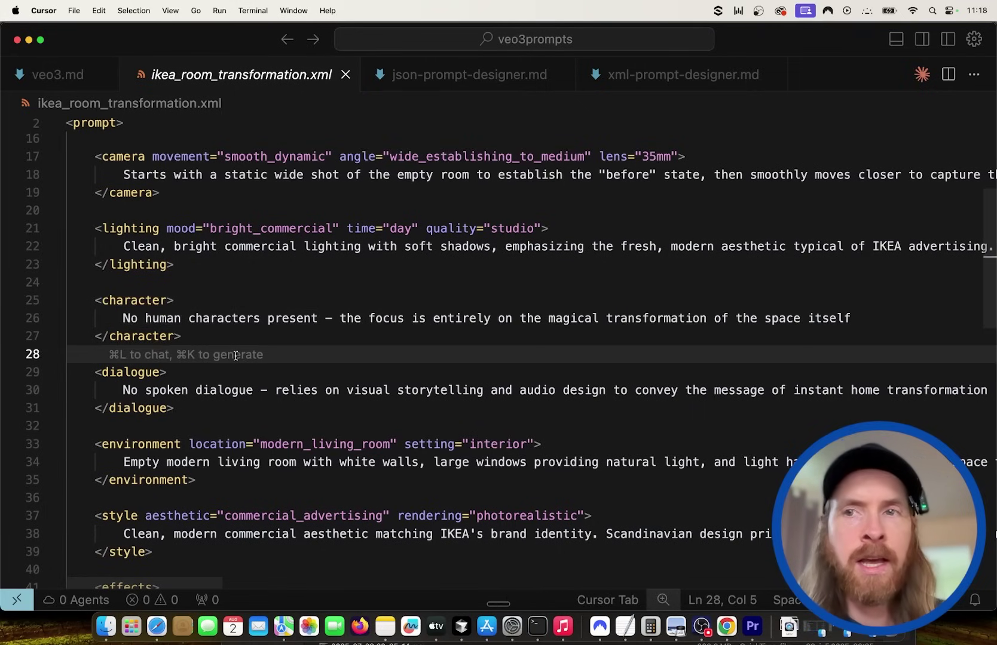
left_click(921, 38)
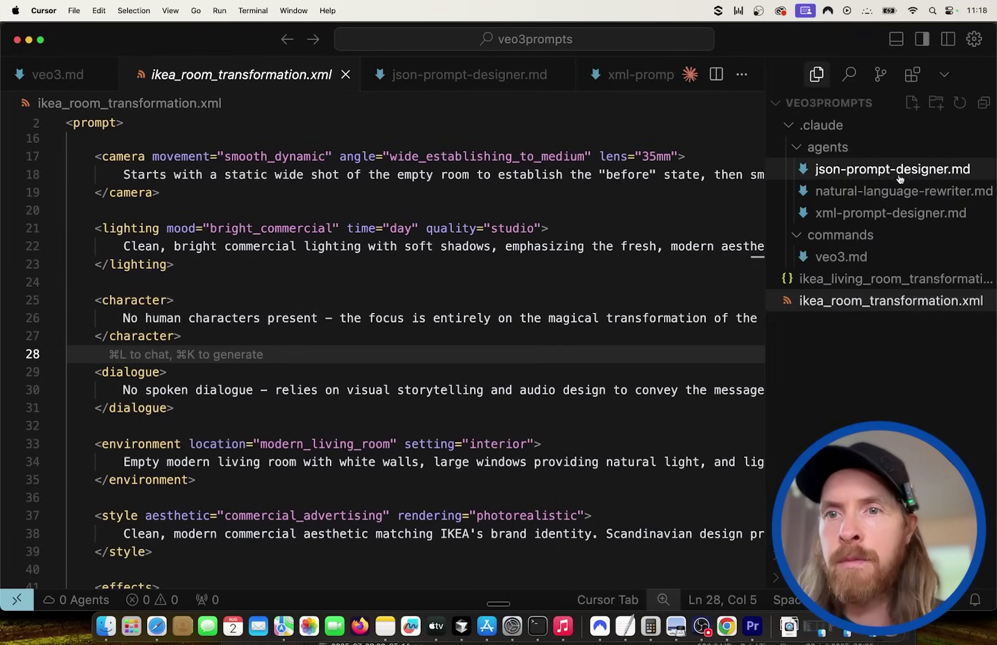
Step: Open ikea_living_room_transformation.json, highlight its 16:9 aspect ratio, then return to the Claude Code terminal
left_click(849, 278)
left_click(393, 296)
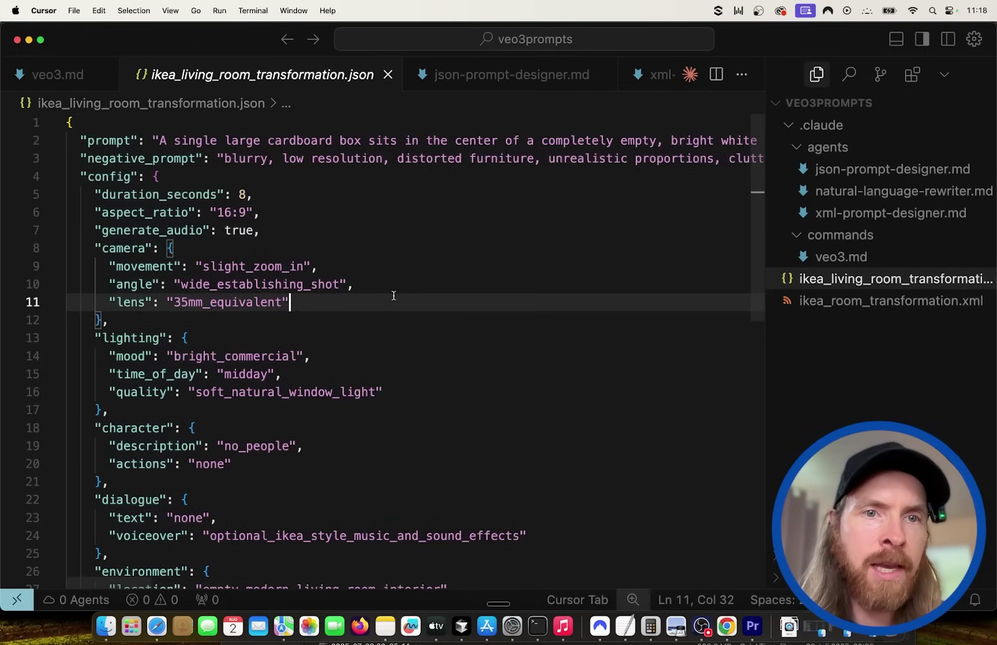
left_click(919, 39)
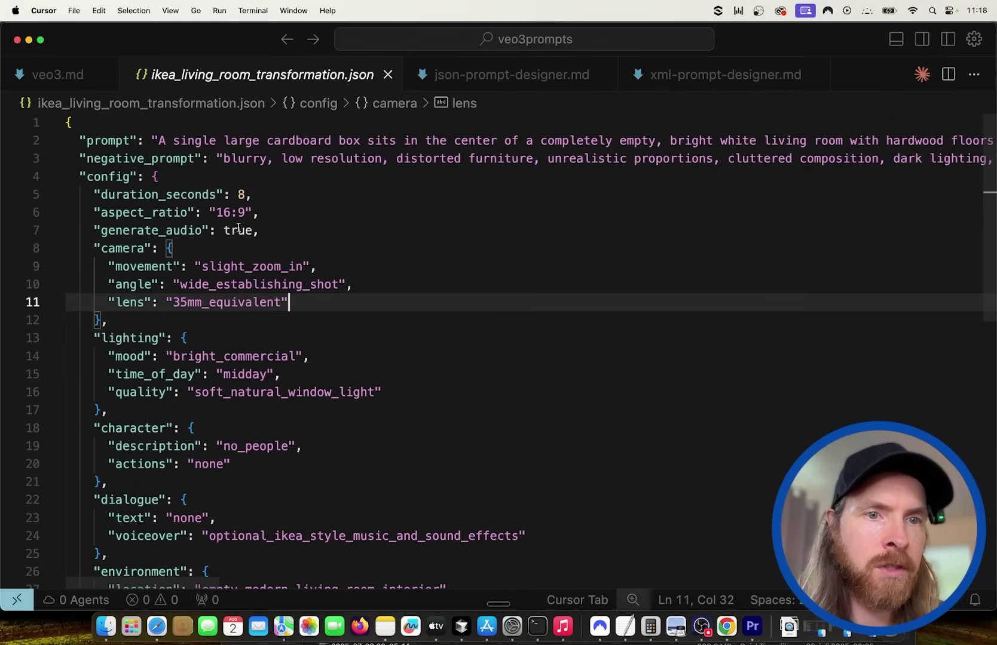
left_click_drag(252, 212, 206, 212)
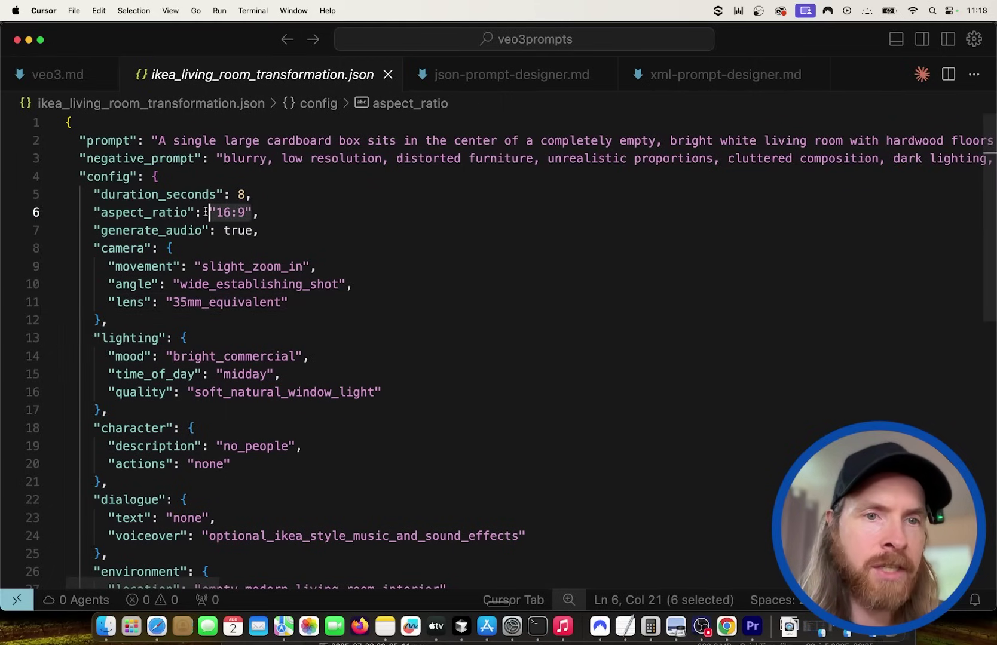
scroll(207, 287, "down", 5)
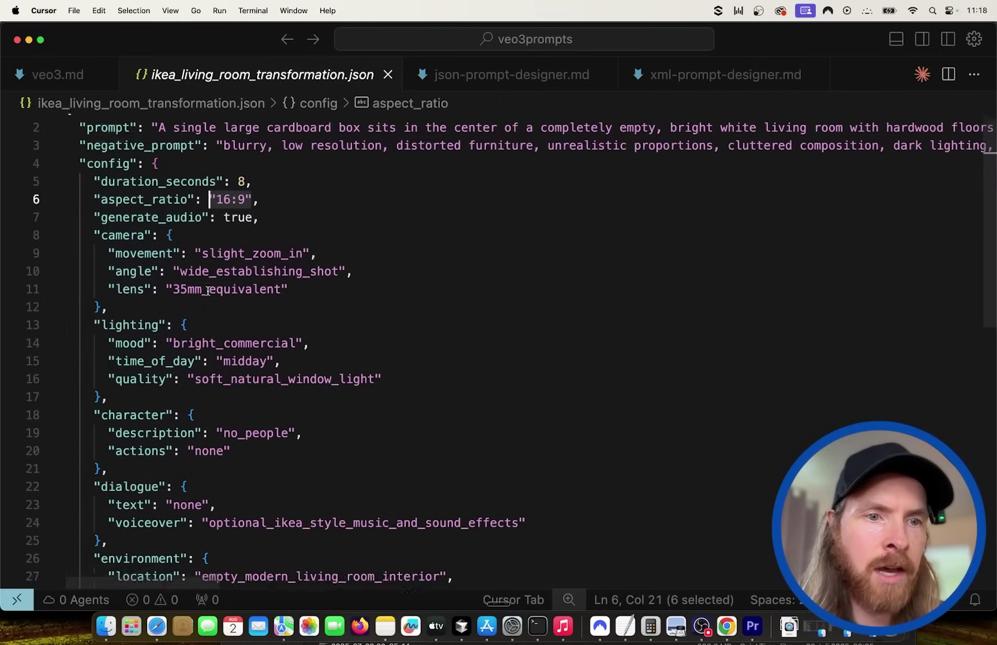
scroll(208, 291, "down", 4)
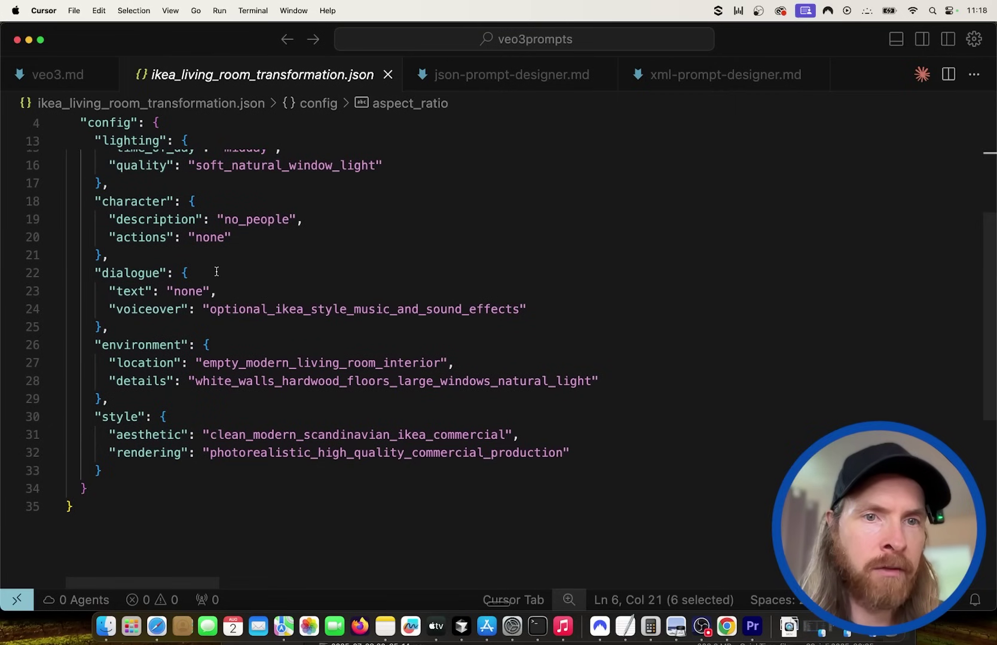
scroll(216, 272, "up", 10)
left_click(538, 634)
scroll(385, 201, "up", 10)
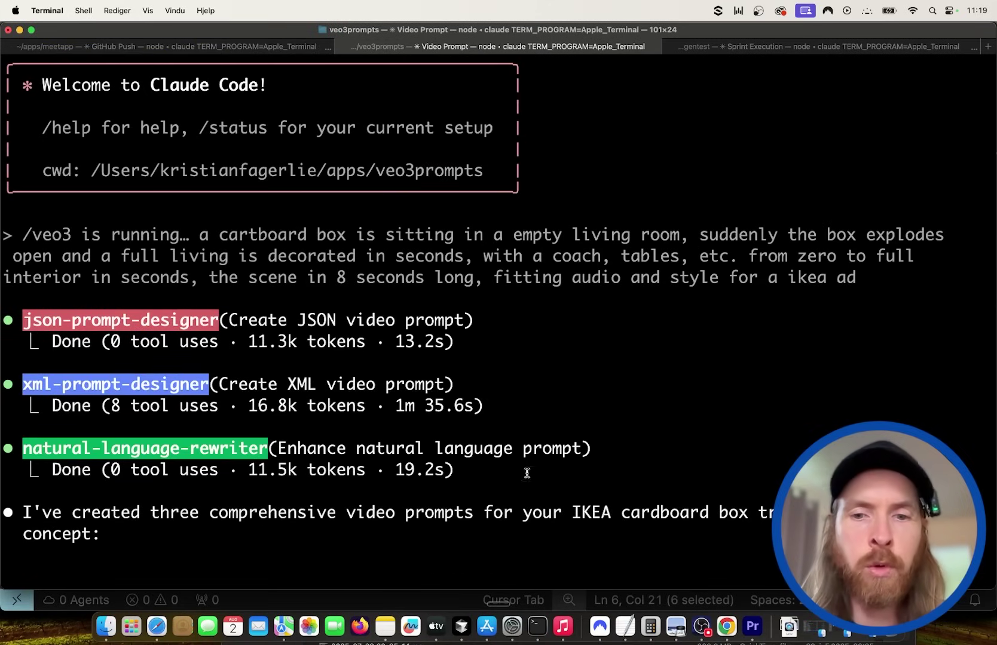
Step: Back in the Flow project, load the cardboard-box clip's JSON prompt to inspect it, then clear it
left_click(726, 626)
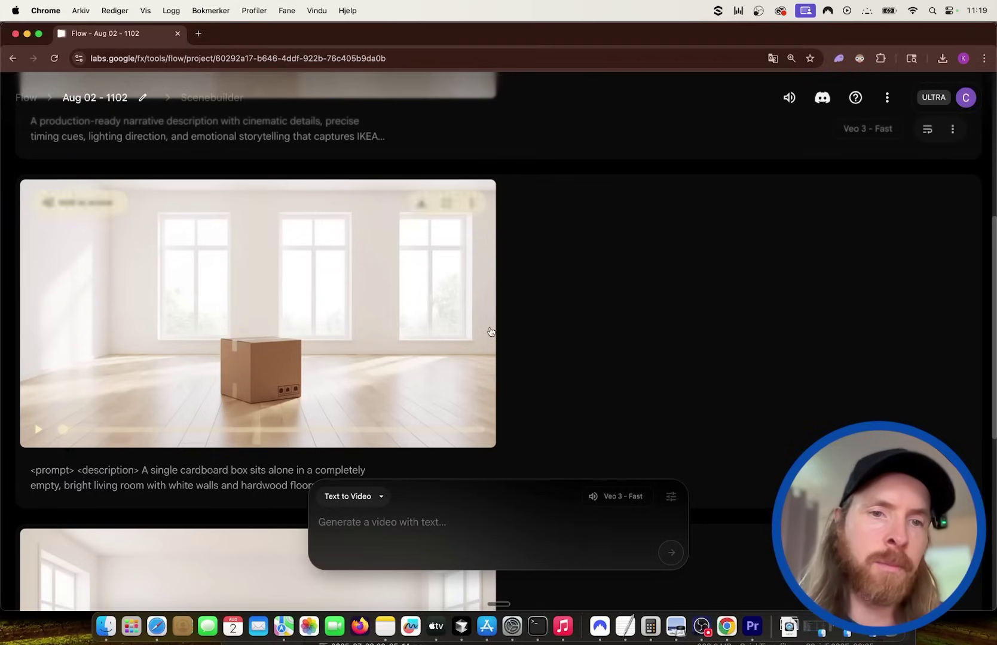
scroll(490, 332, "down", 6)
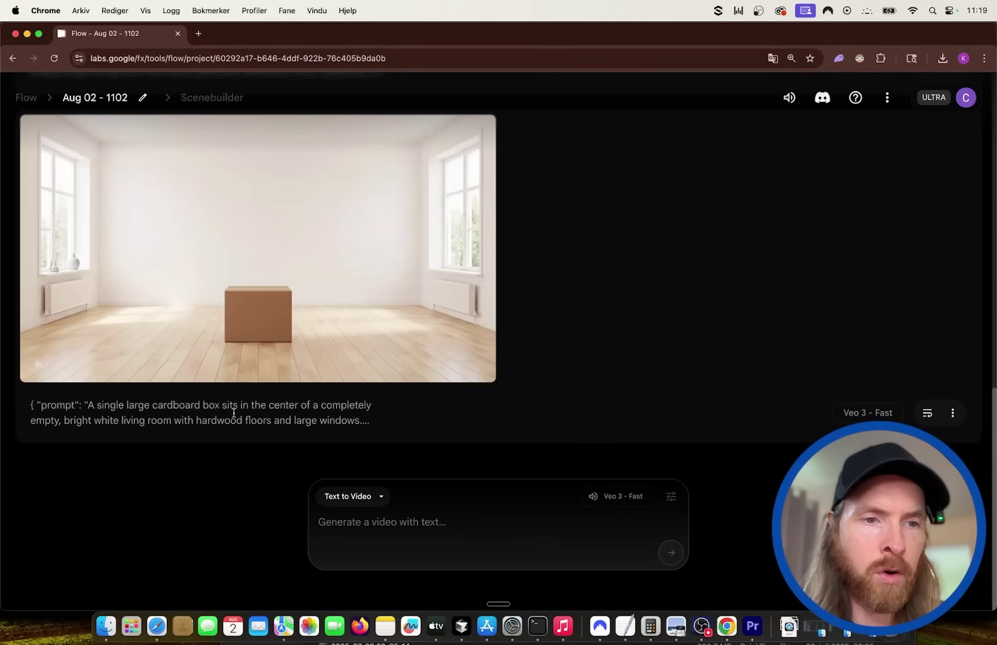
left_click(927, 413)
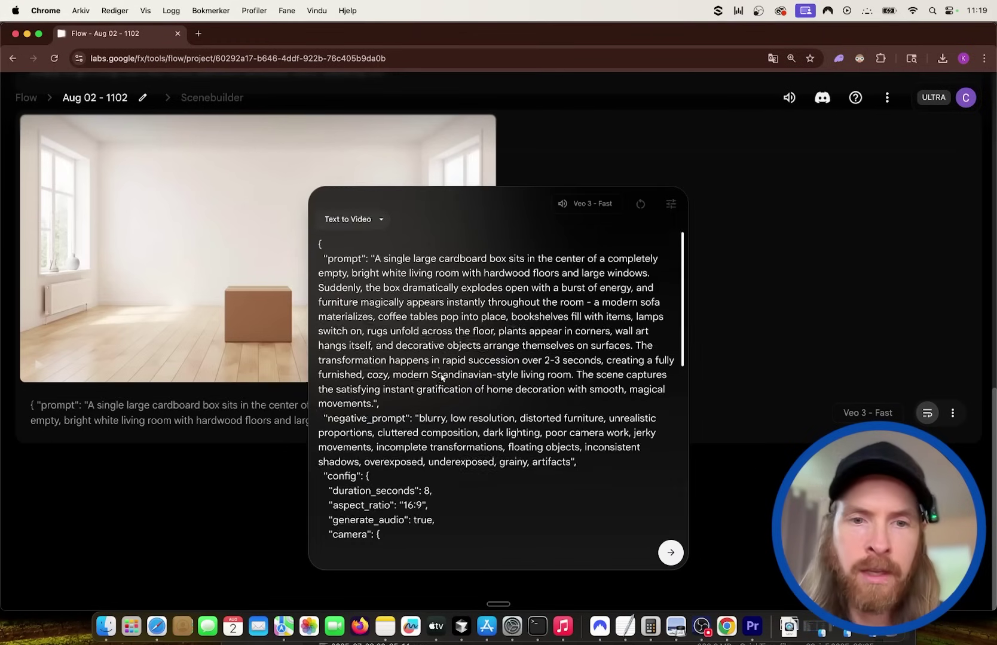
scroll(441, 412, "down", 10)
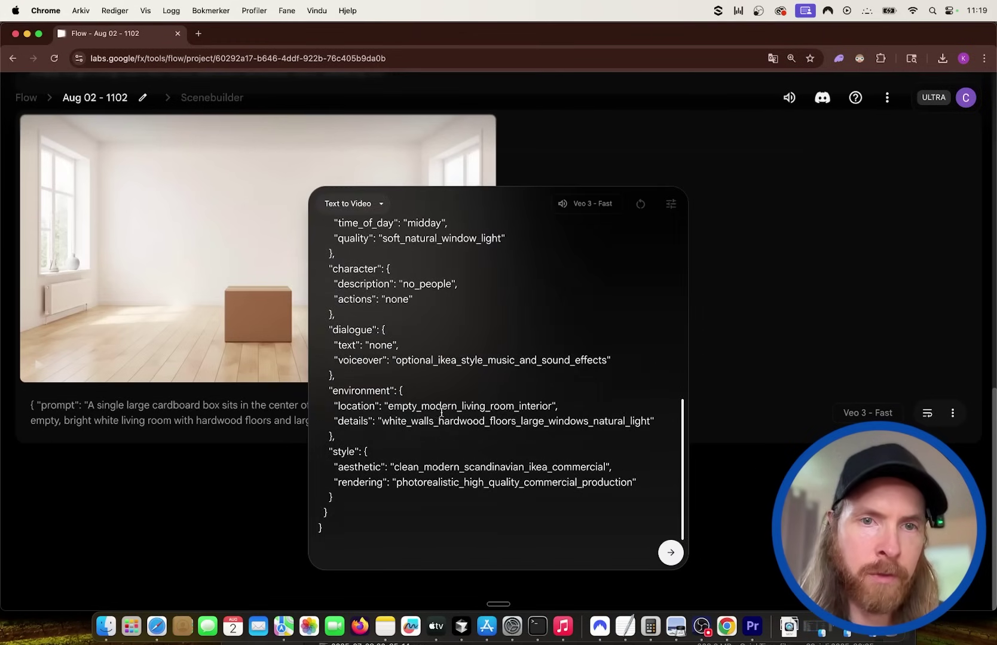
scroll(321, 493, "up", 10)
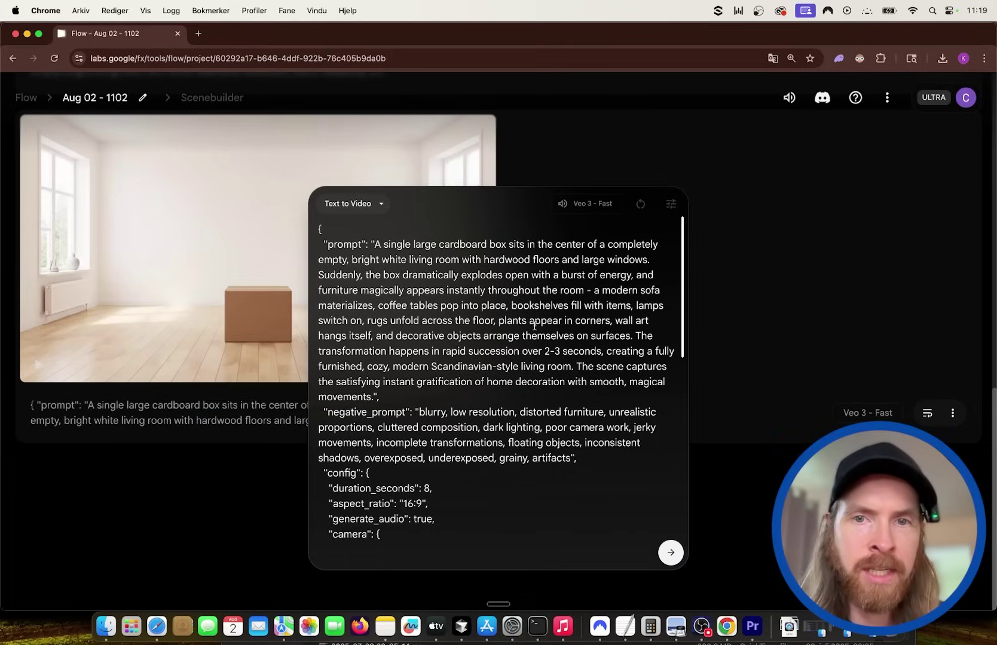
left_click(640, 204)
scroll(376, 282, "up", 5)
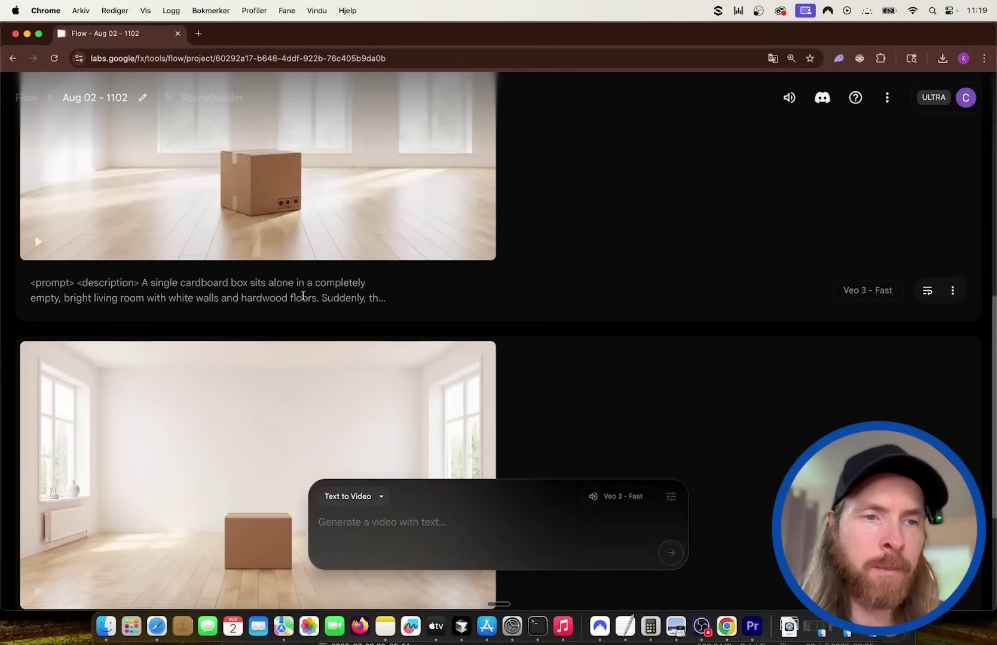
scroll(303, 296, "up", 10)
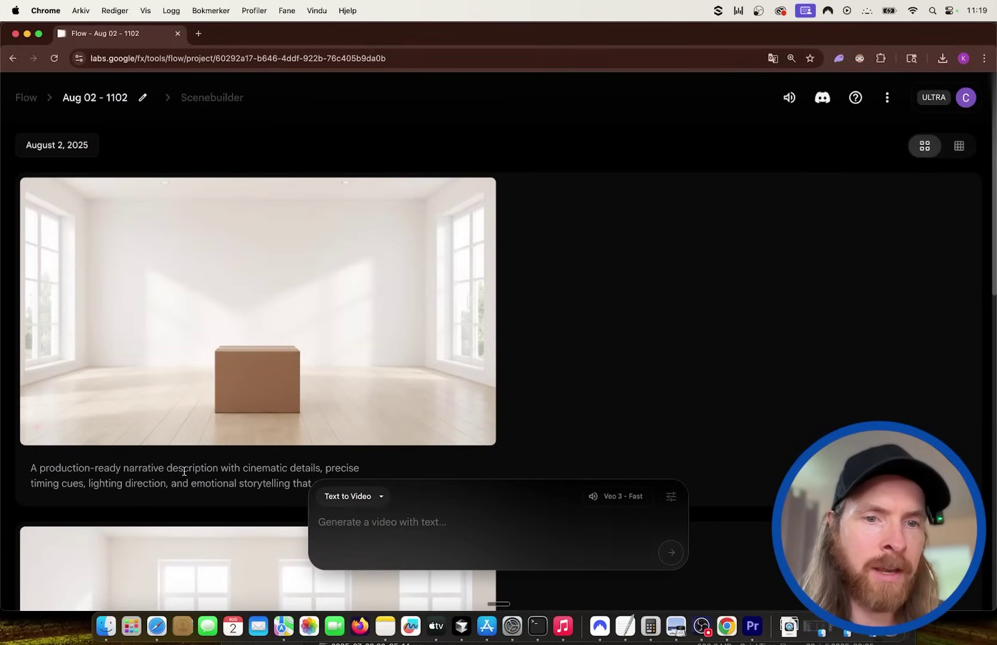
scroll(184, 472, "down", 7)
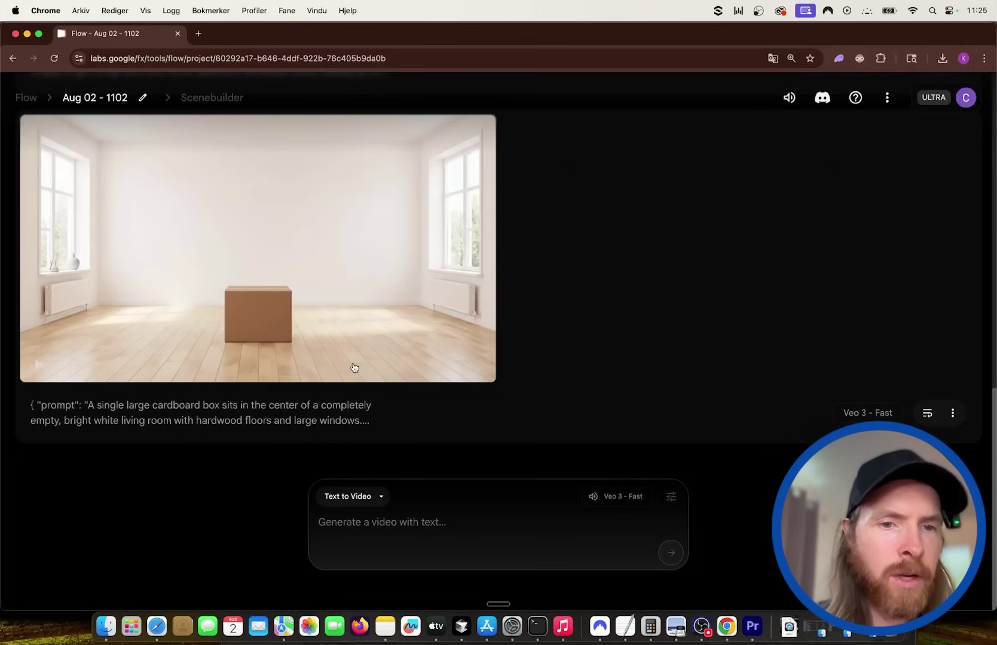
Step: Reload and clear the JSON prompt, then play its clip of the box becoming a furnished living room
left_click(927, 413)
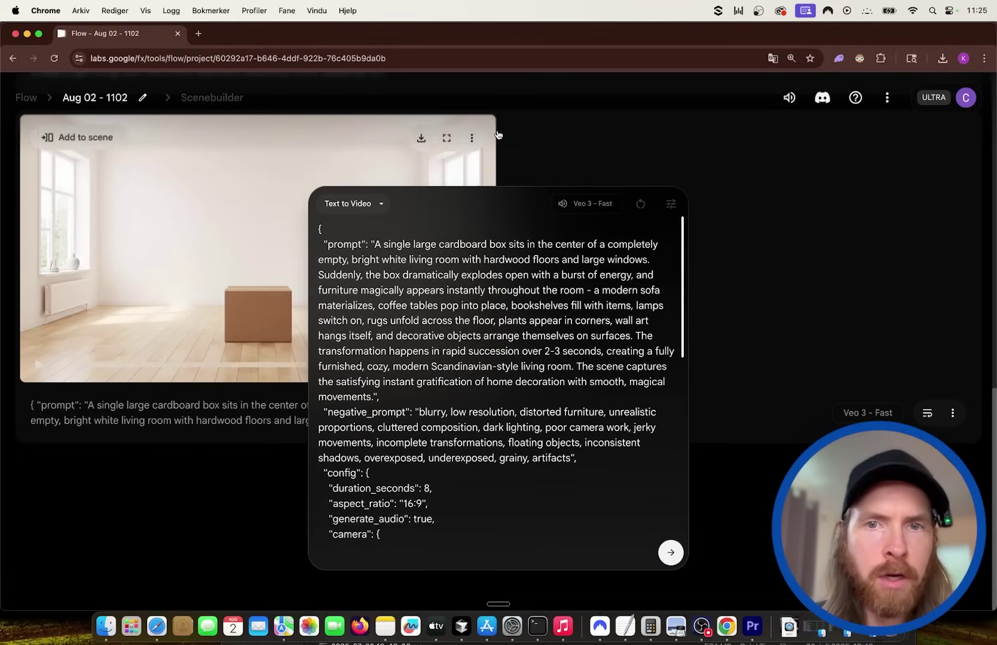
left_click(639, 204)
left_click(445, 141)
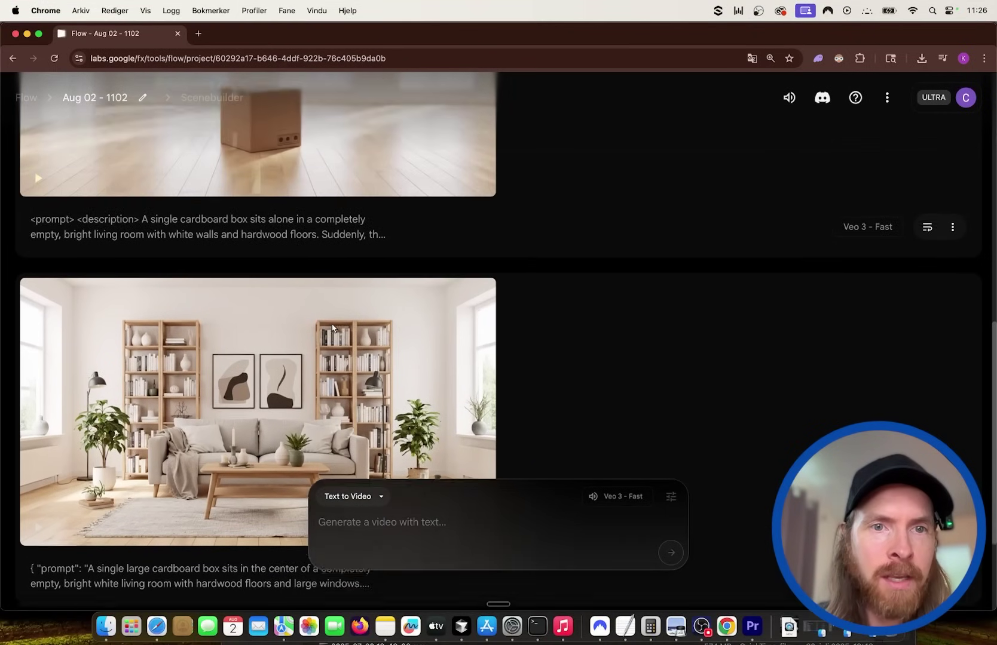
Step: Paste the XML prompt, expand its full text under the clip, clear the prompt box, and play the clip full screen
scroll(332, 328, "up", 5)
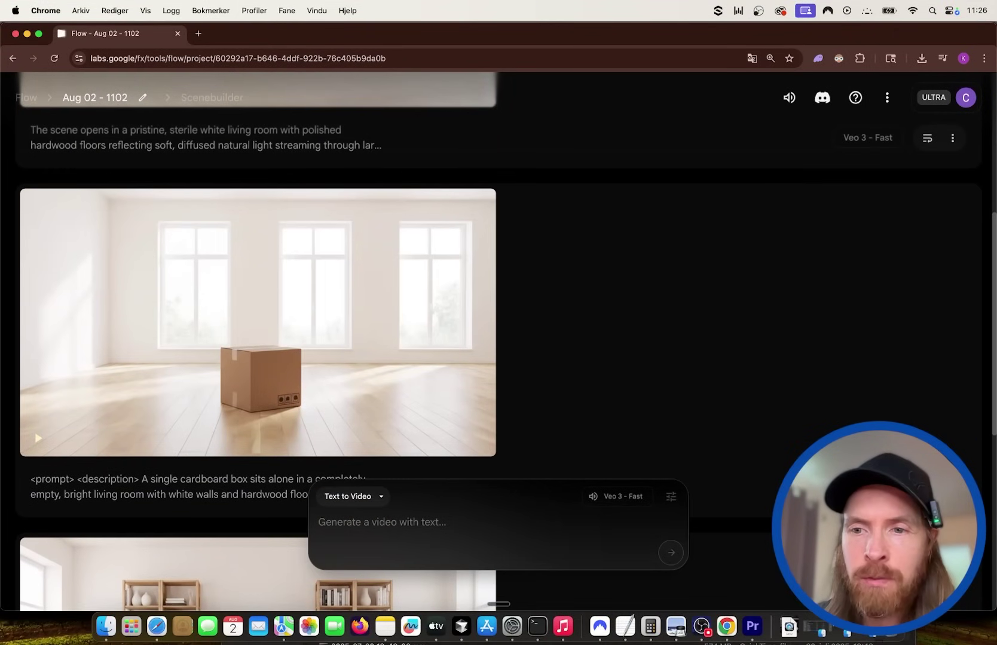
key("super+v")
scroll(492, 422, "down", 10)
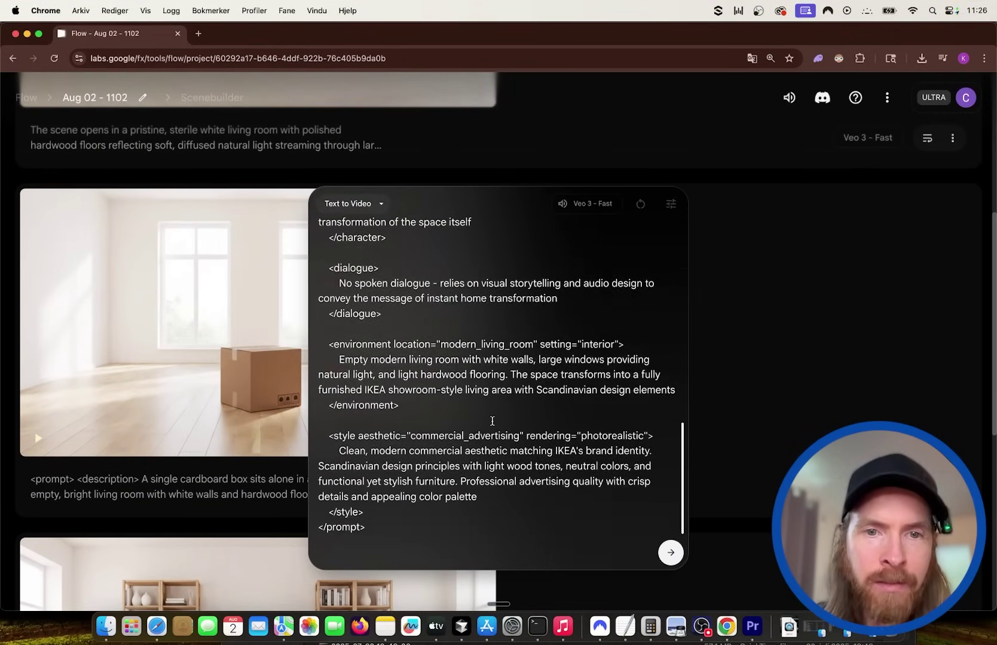
left_click(192, 486)
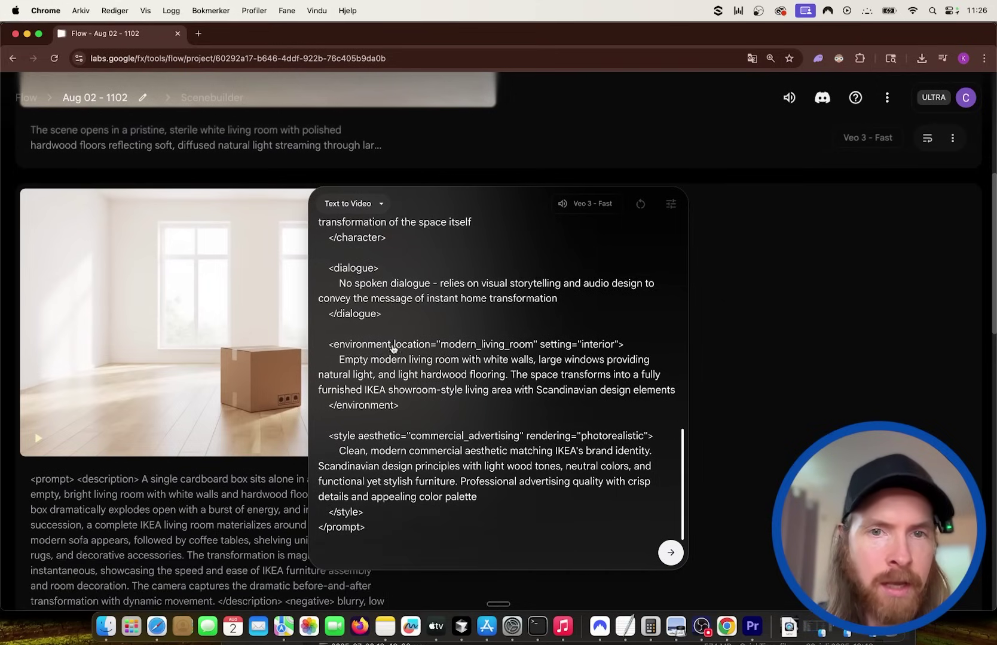
left_click(640, 204)
left_click(434, 261)
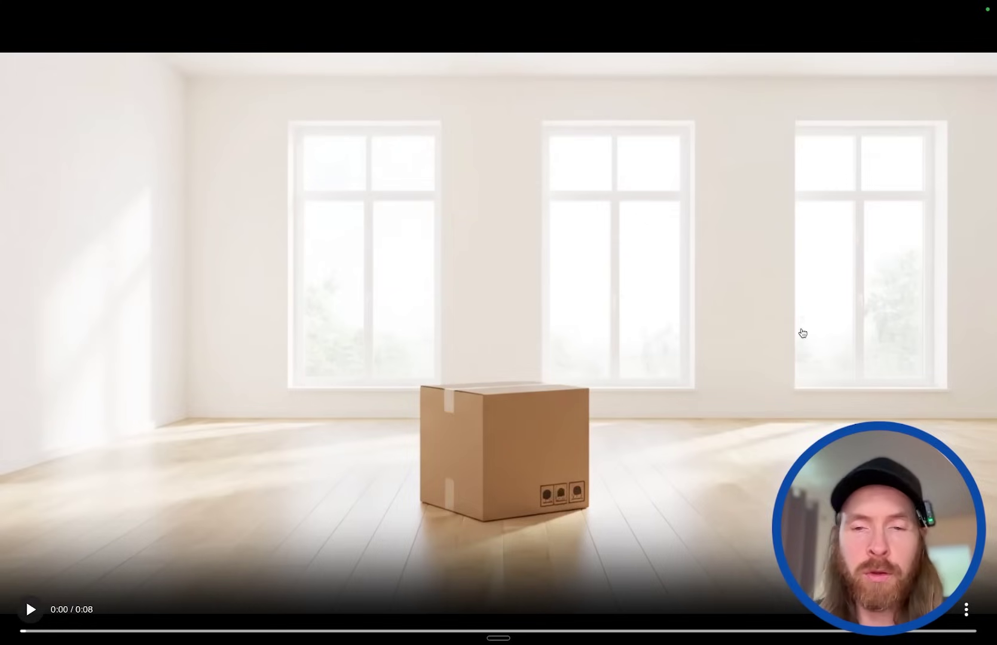
Step: Play the top IKEA-branded box clip from the natural-language prompt full screen, then exit full screen
key("Escape")
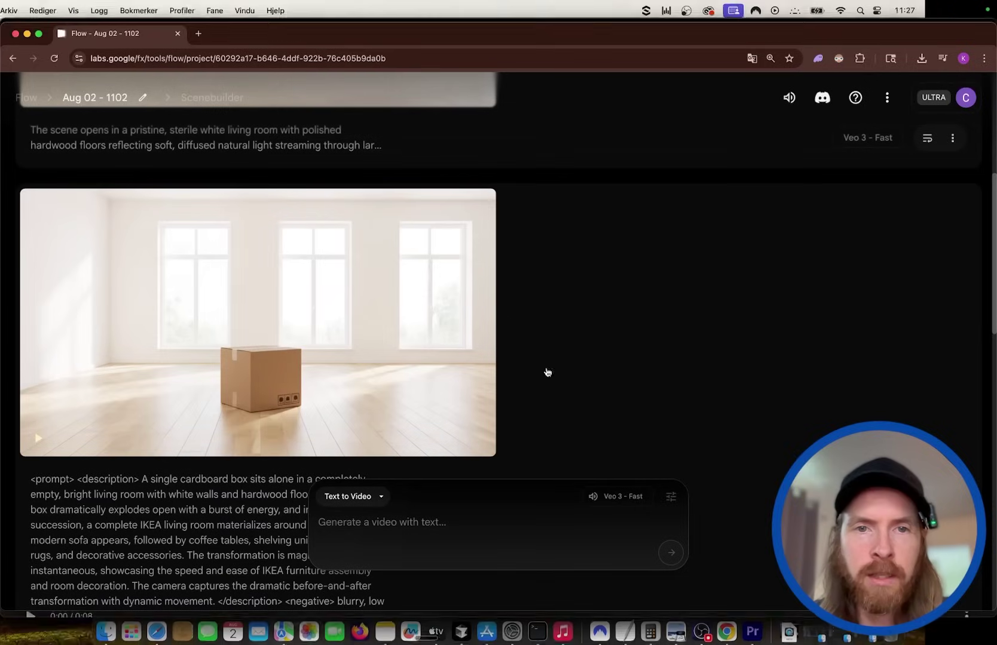
scroll(475, 291, "up", 3)
scroll(478, 292, "up", 5)
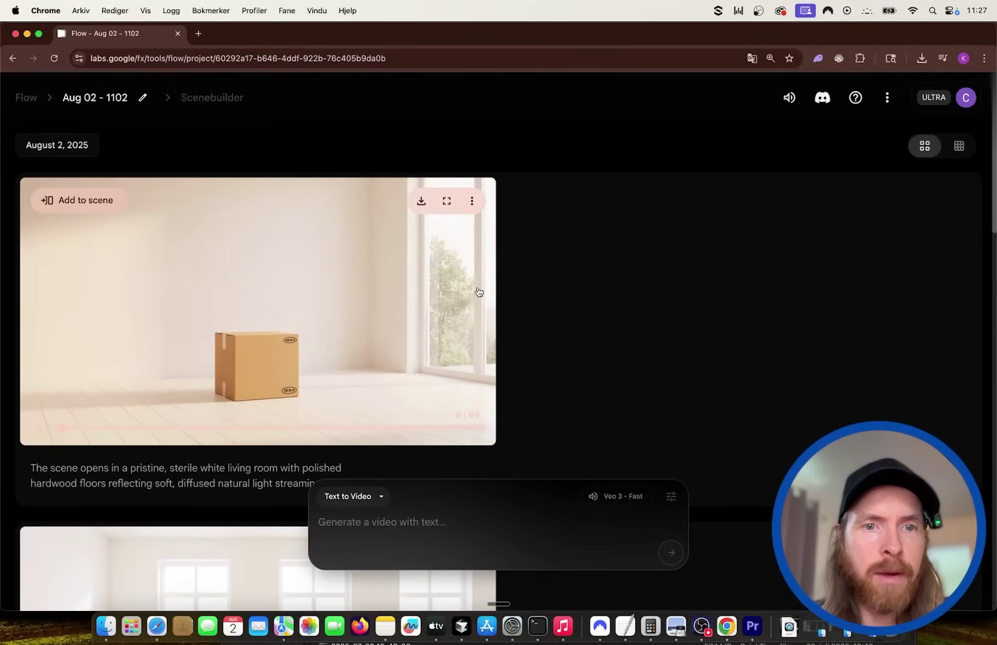
left_click(447, 201)
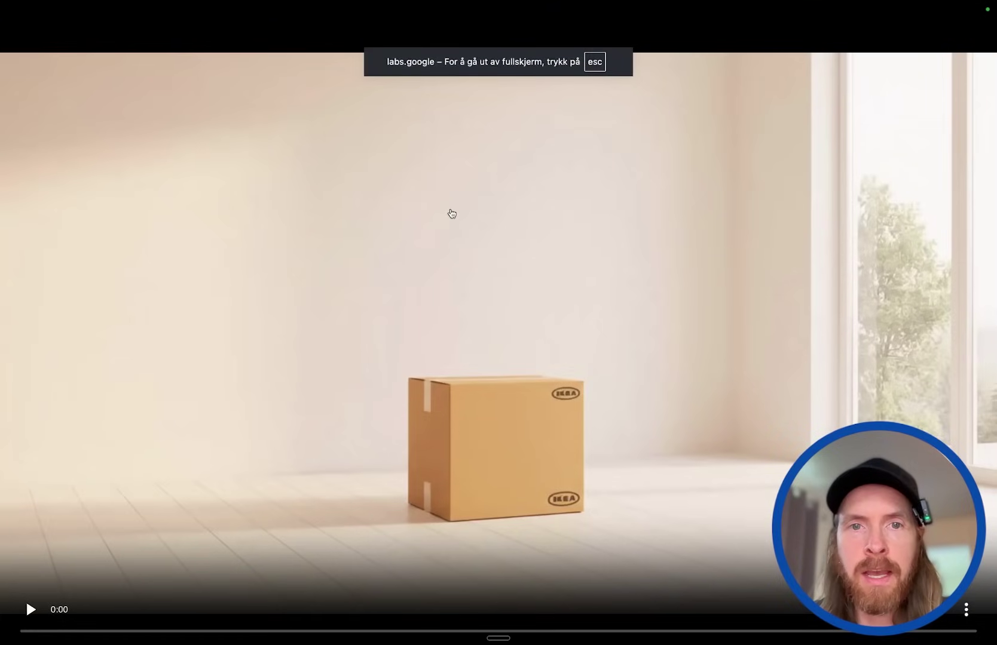
key("space")
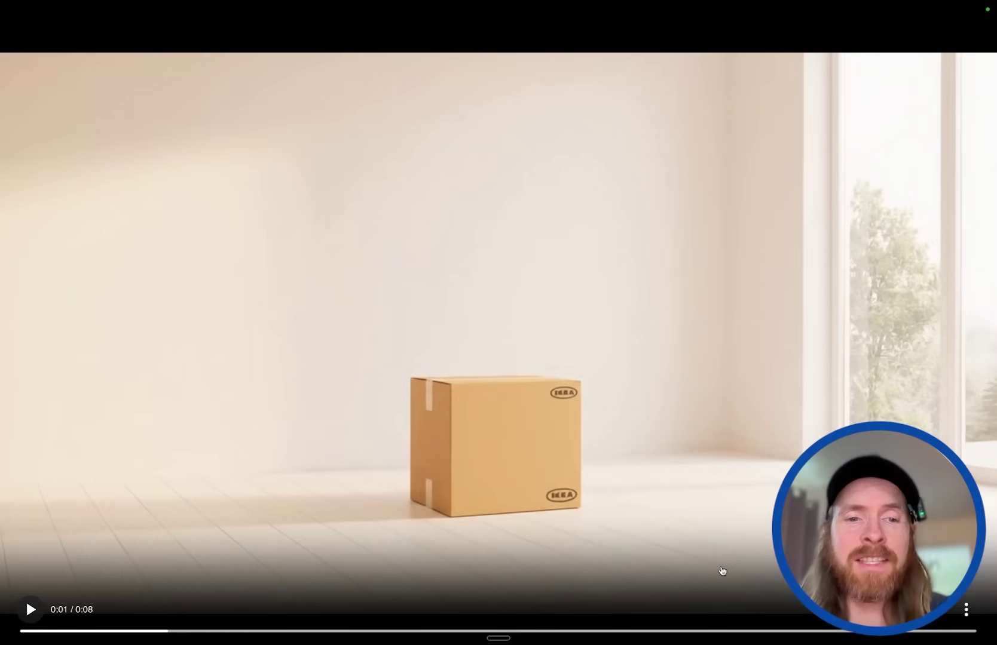
key("Escape")
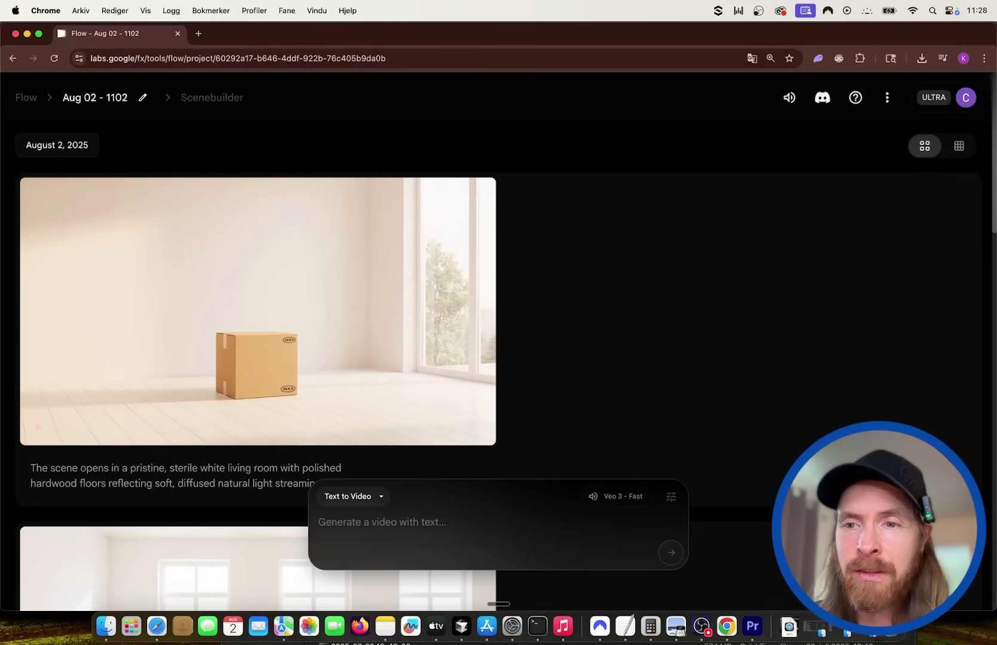
Step: Paste the natural-language scene prompt into the prompt box, scroll through it, then clear the box
key("super+v")
scroll(462, 384, "down", 15)
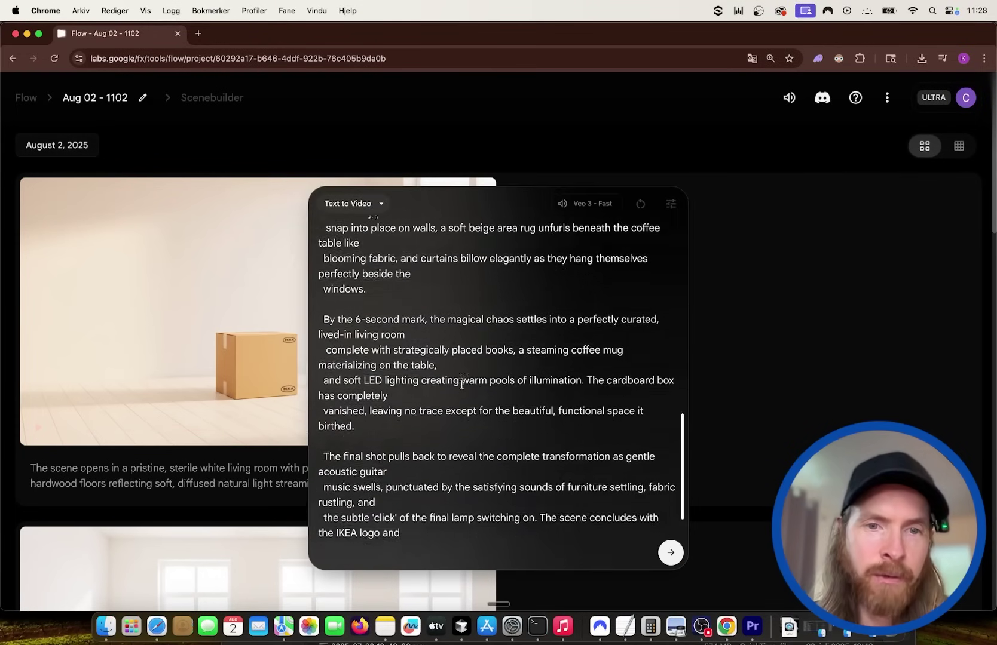
scroll(461, 384, "up", 15)
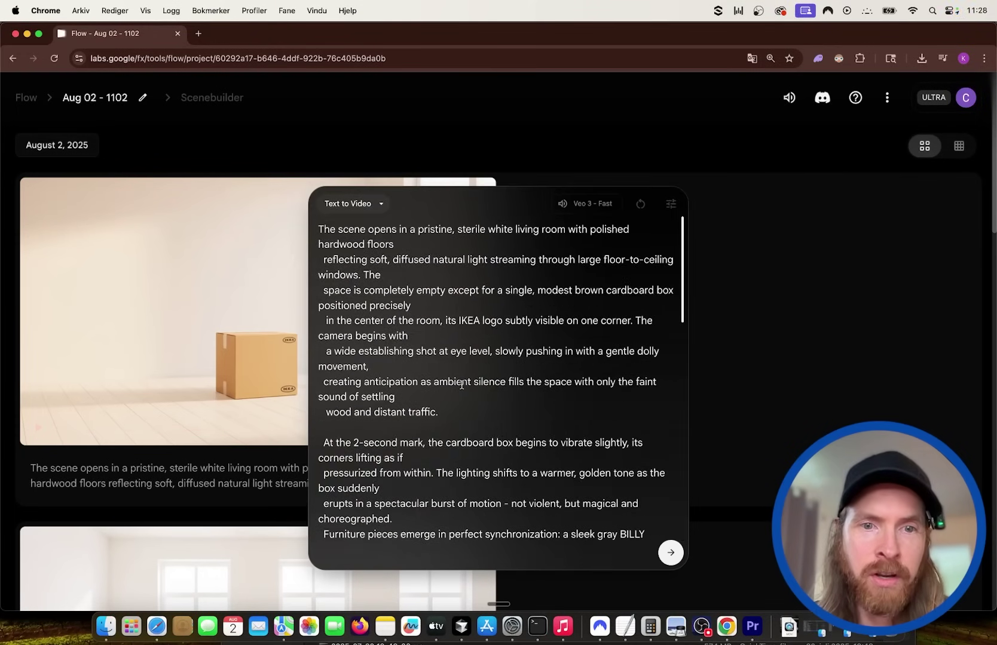
scroll(461, 384, "down", 8)
scroll(461, 385, "down", 5)
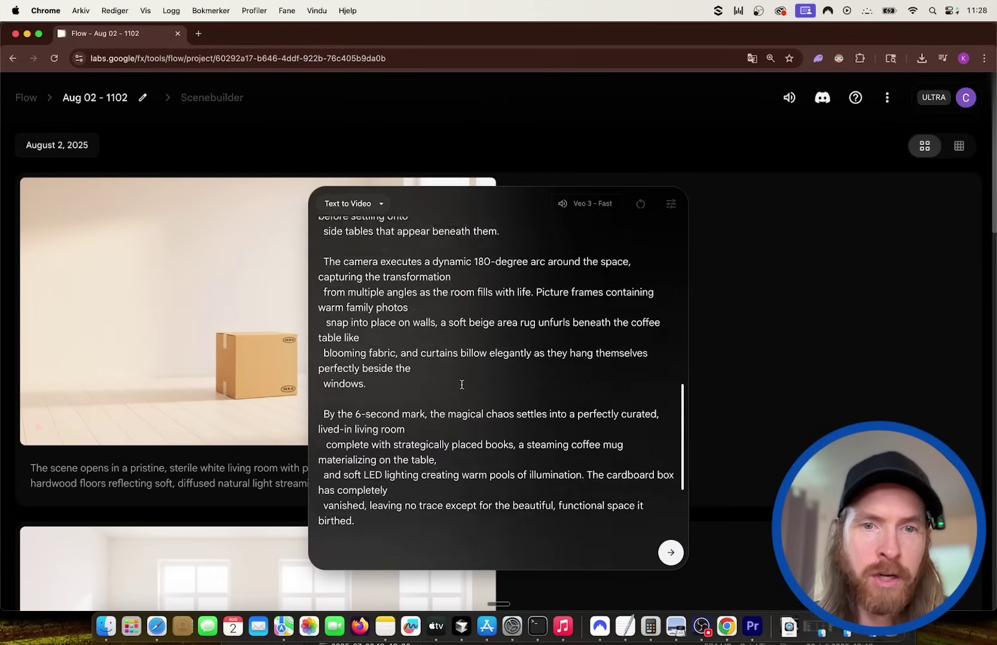
scroll(462, 384, "up", 15)
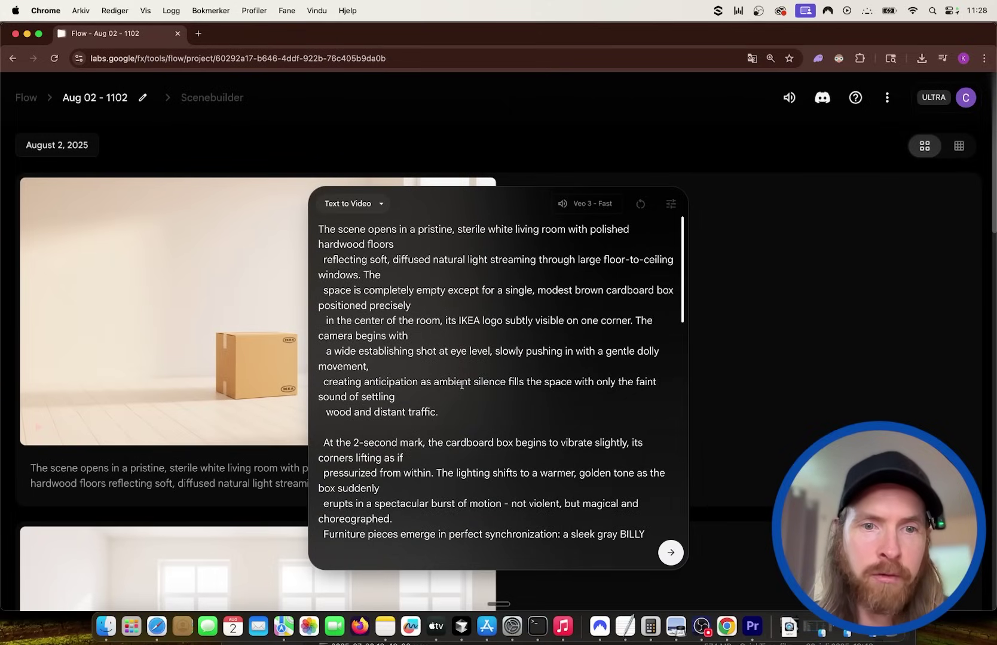
scroll(461, 384, "down", 15)
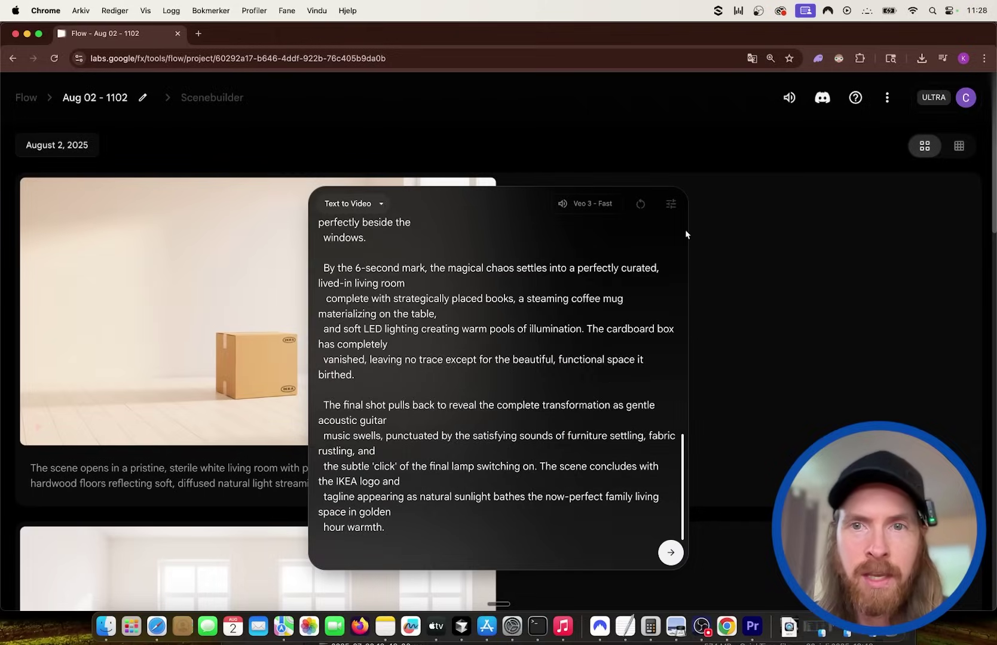
left_click(640, 204)
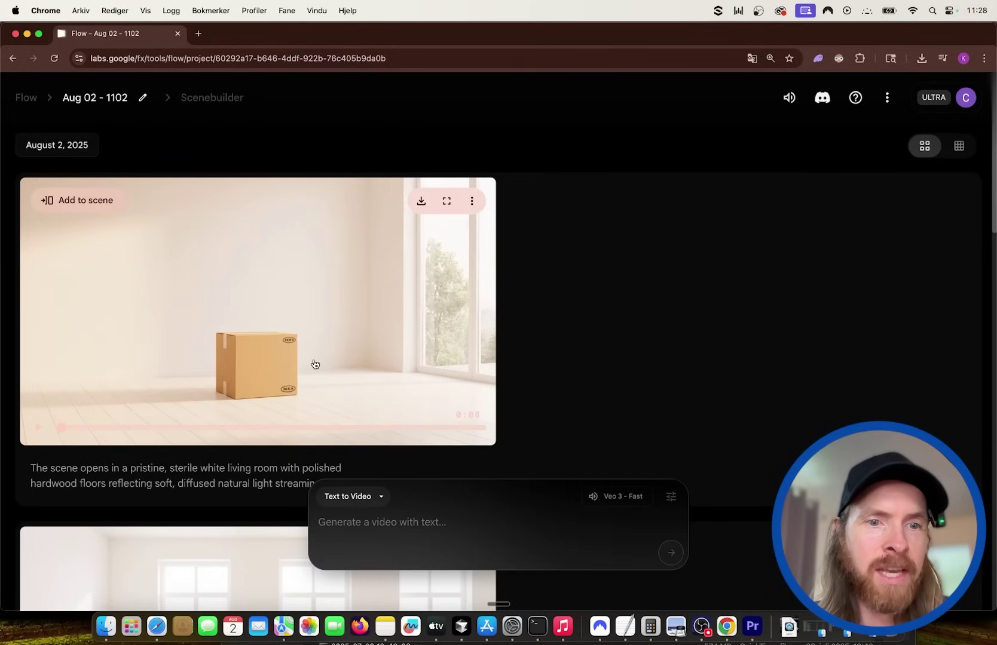
scroll(315, 364, "down", 10)
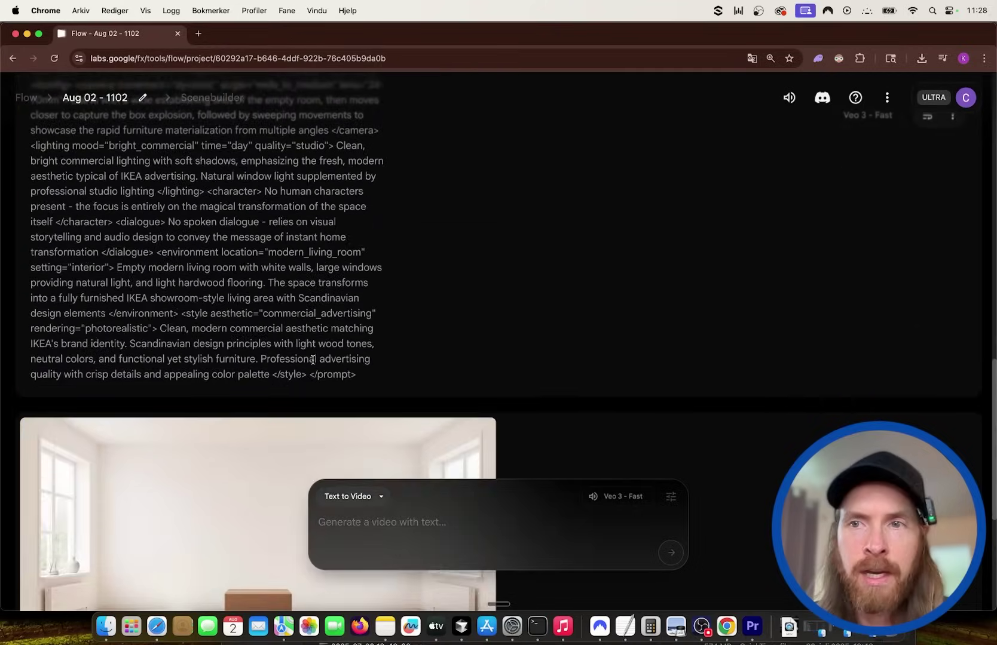
scroll(313, 361, "up", 10)
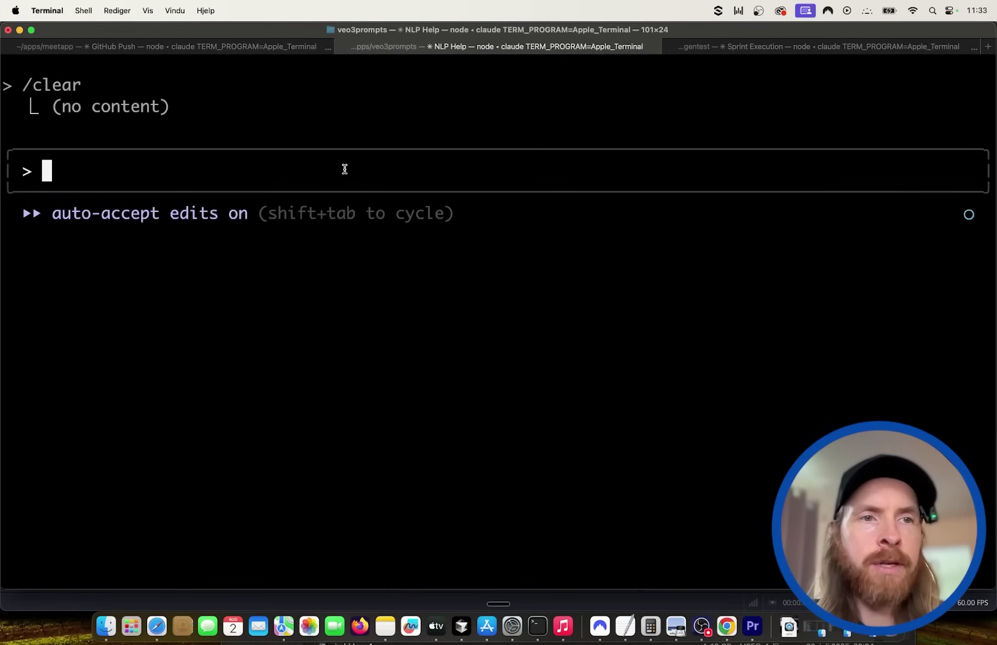
Step: Run /veo3 with the rainy New York street interview prompt, replacing 'next to the' with 'on'
type("/veo")
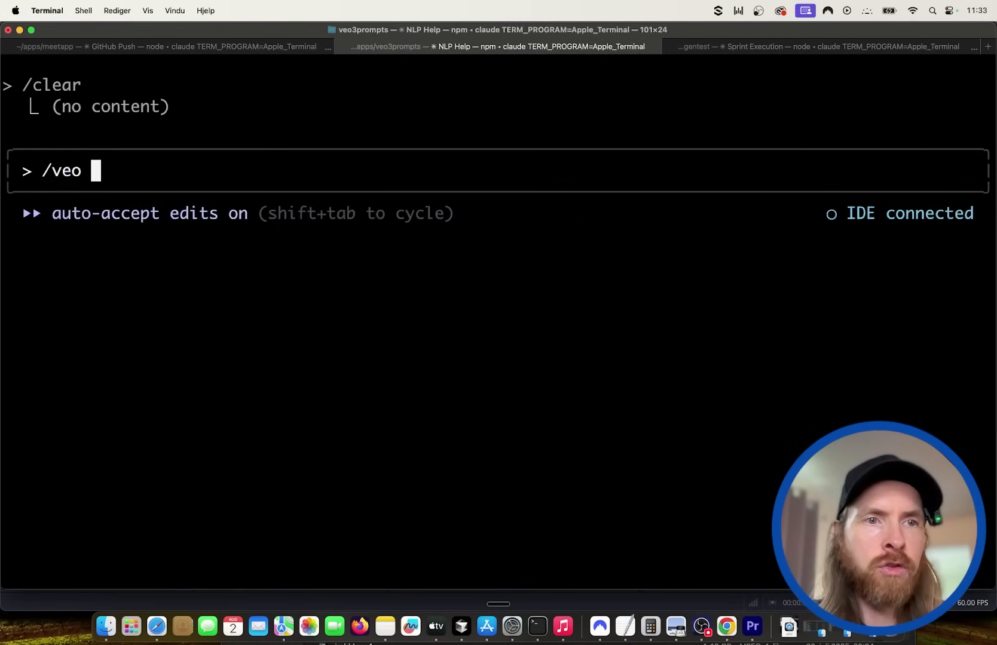
key("BackSpace")
type("3")
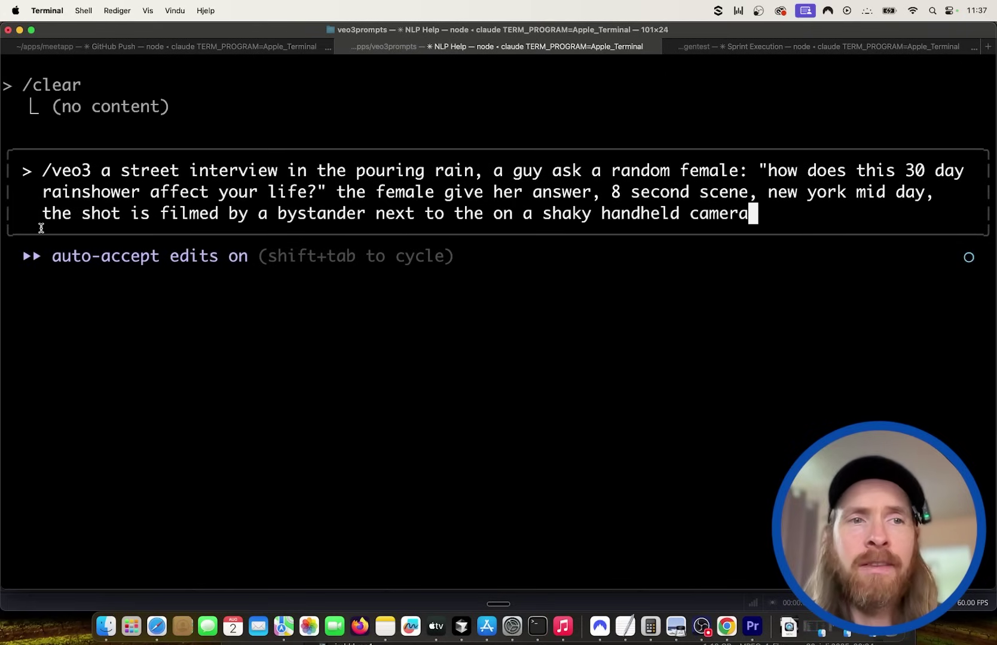
key("alt+Left")
key("alt+Left")
key("alt+Left")
key("alt+Left")
key("Left")
key("alt+BackSpace")
key("alt+BackSpace")
key("alt+BackSpace")
key("alt+BackSpace")
type("on")
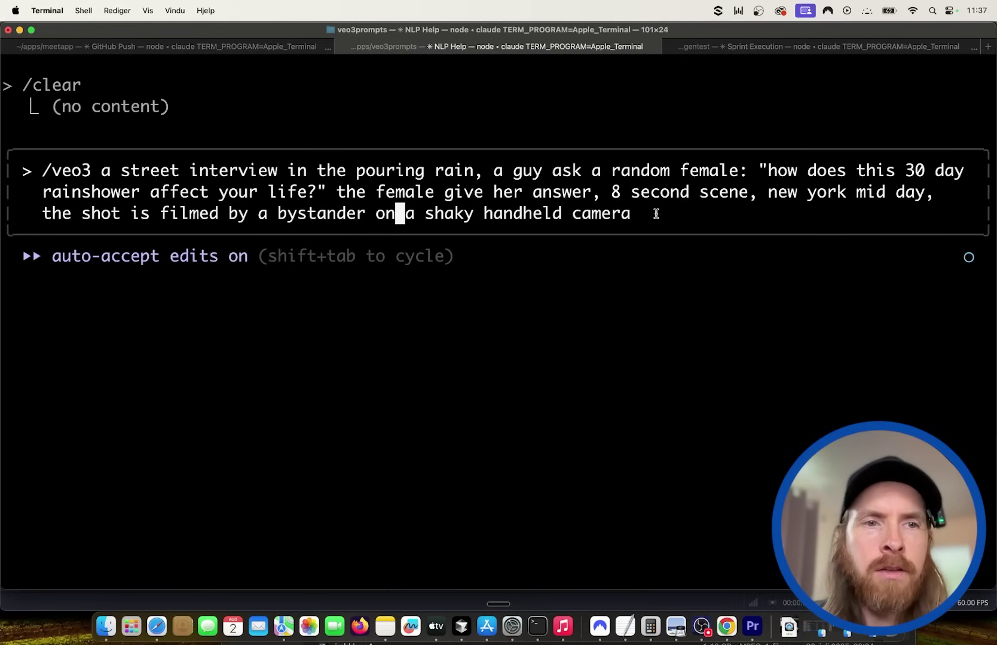
key("Return")
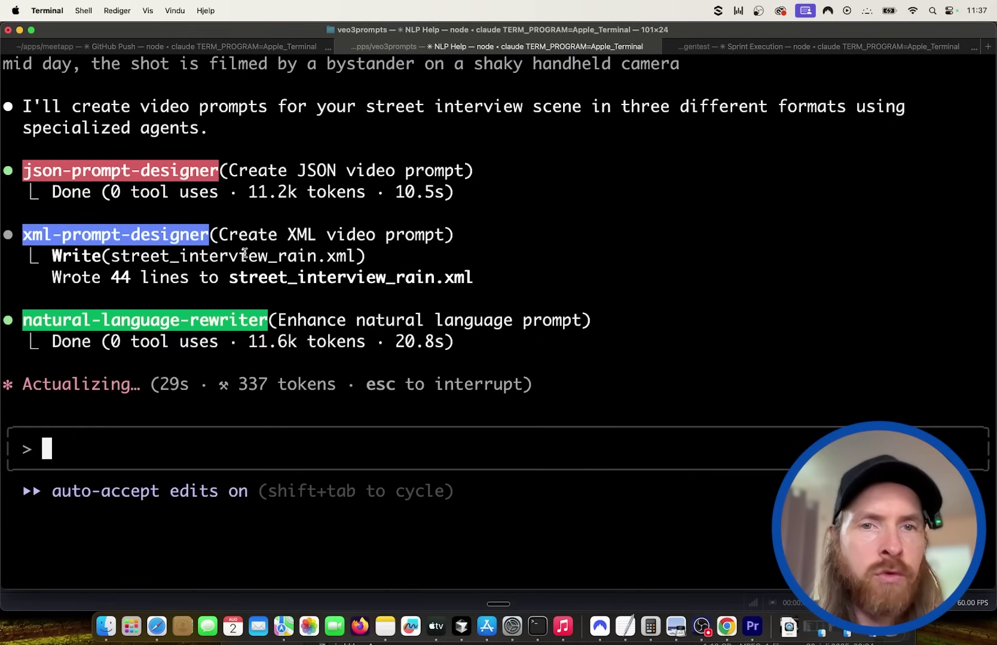
Step: Copy the entire street_interview_rain.xml prompt from Cursor
left_click(462, 626)
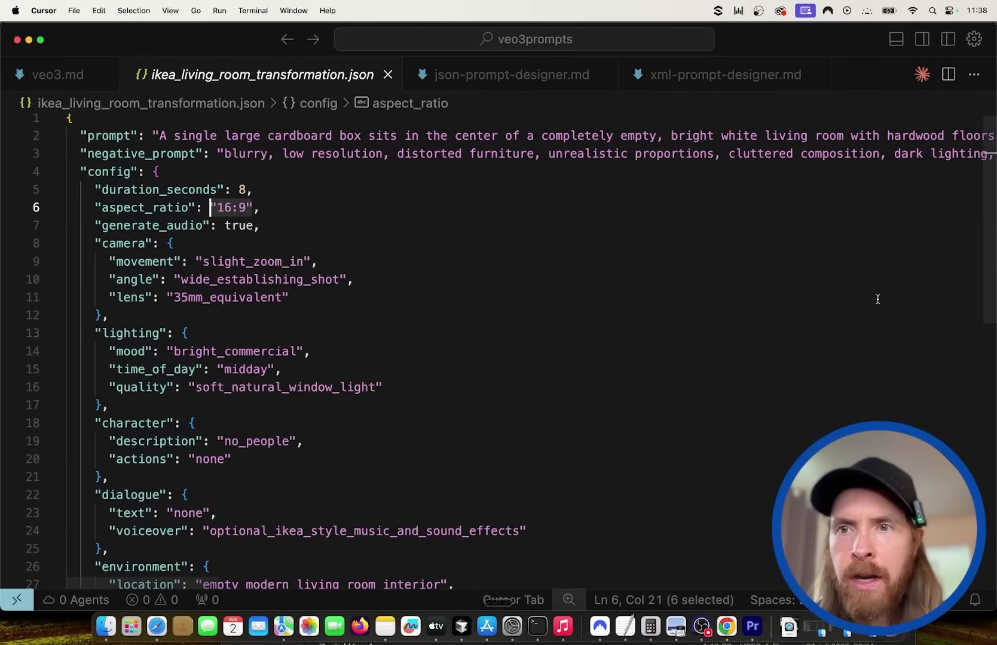
left_click(922, 39)
left_click(849, 323)
key("super+a")
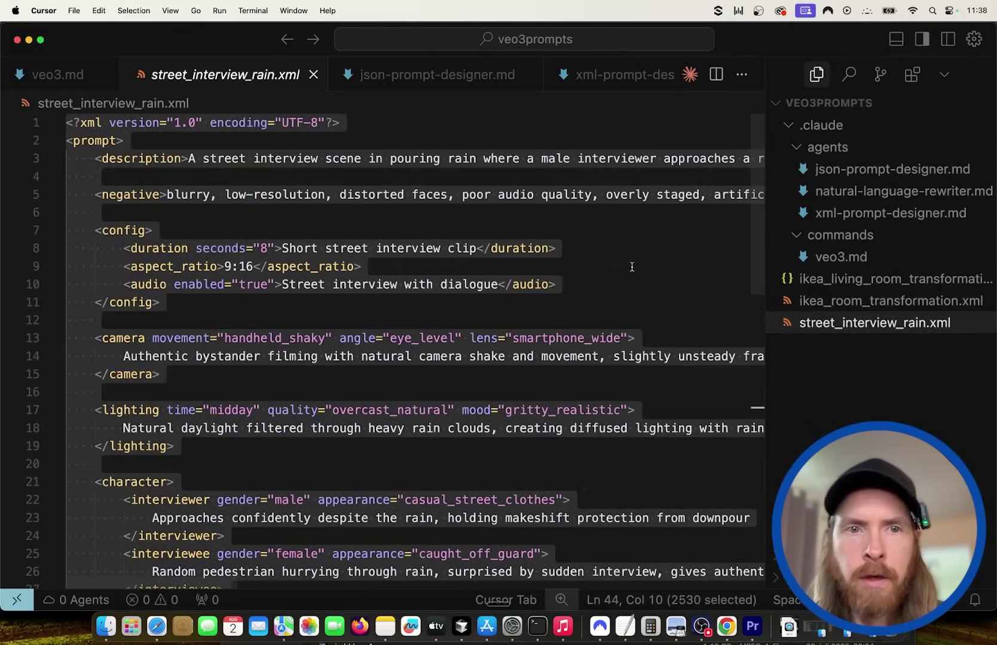
key("super+c")
key("super+Tab")
Step: Paste the XML prompt into Flow's text-to-video box and submit it
left_click(400, 530)
key("super+v")
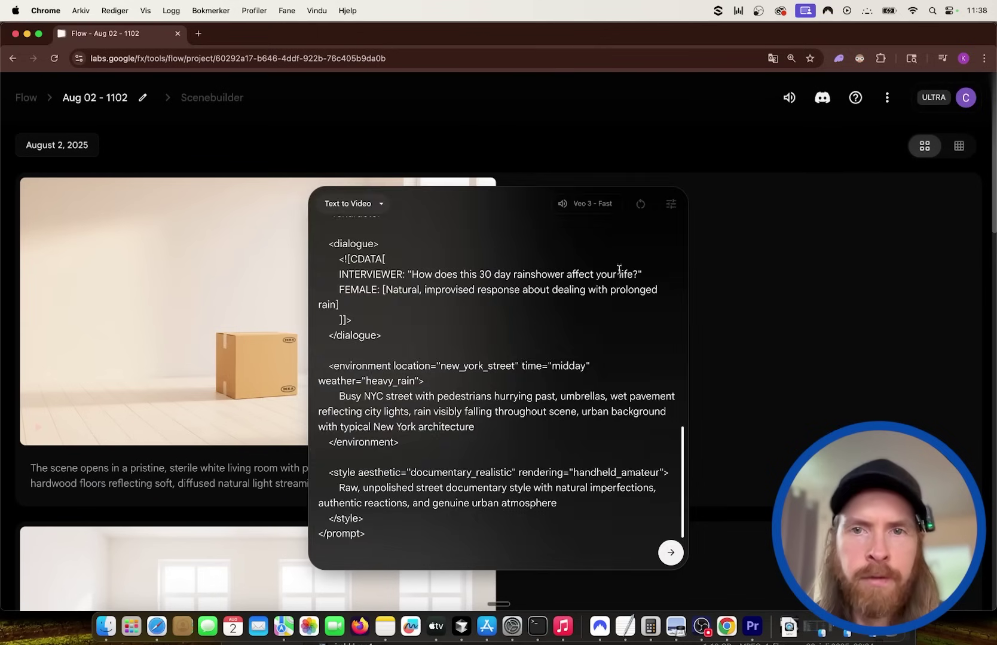
key("Return")
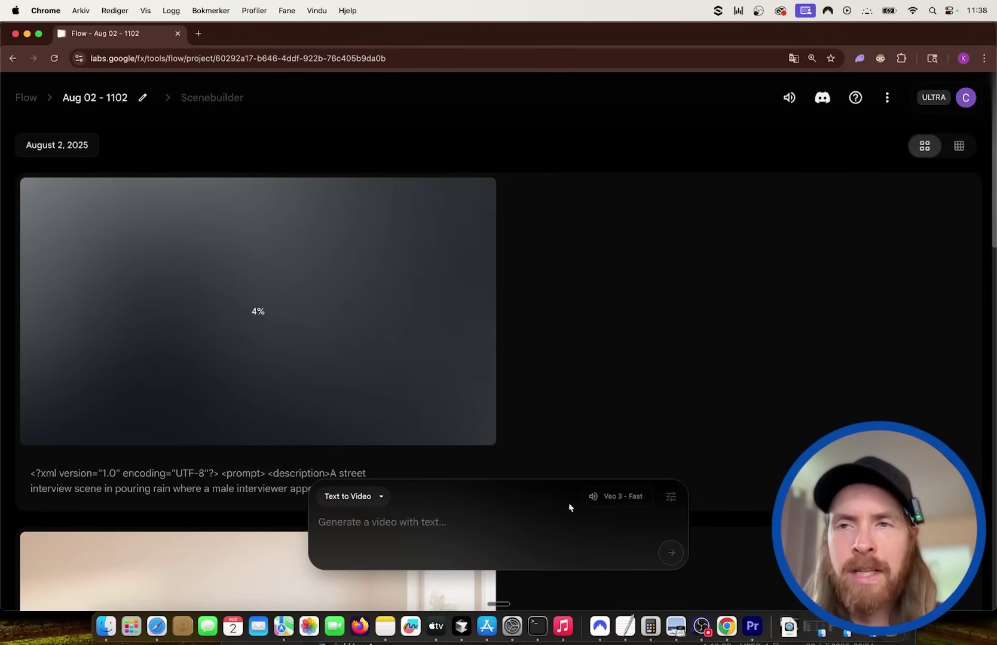
Step: Copy the terminal's enhanced natural-language prompt and submit it in Flow
key("super+Tab")
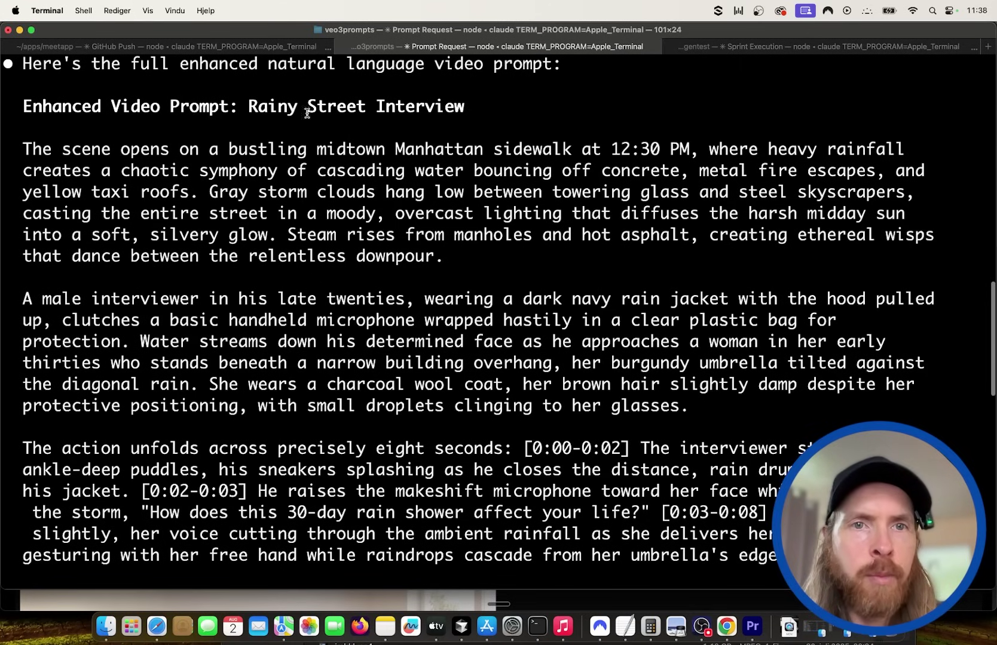
left_click_drag(25, 152, 777, 574)
key("super+Tab")
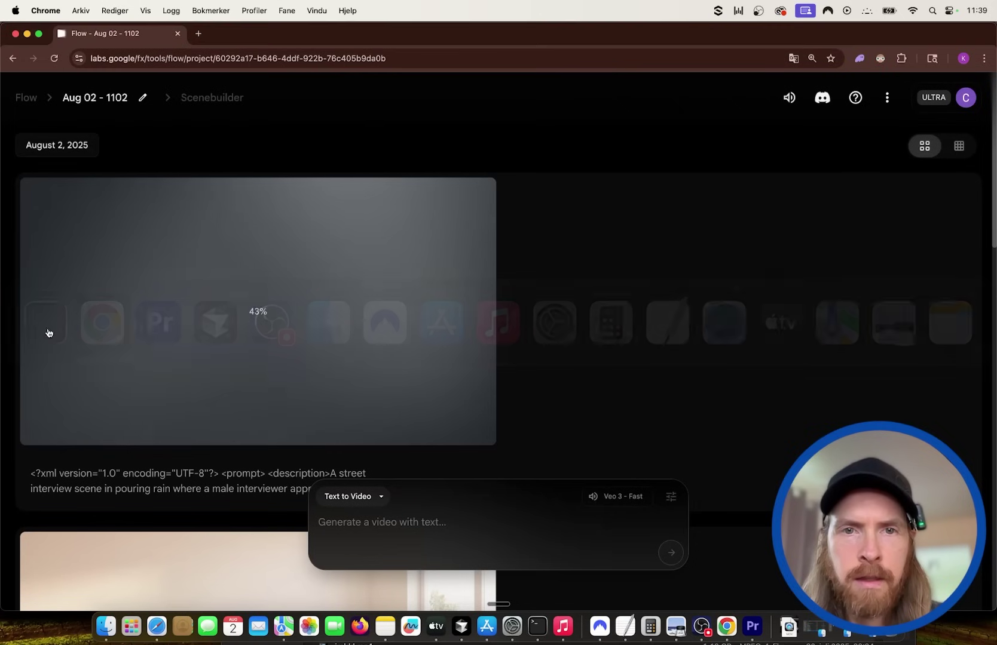
left_click(369, 528)
key("super+v")
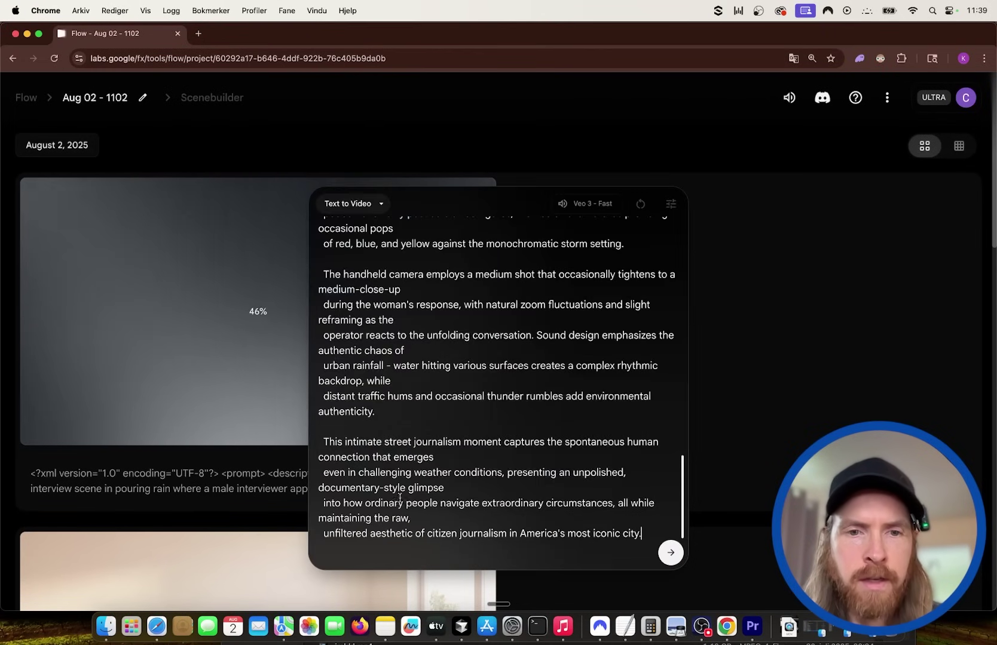
left_click(670, 552)
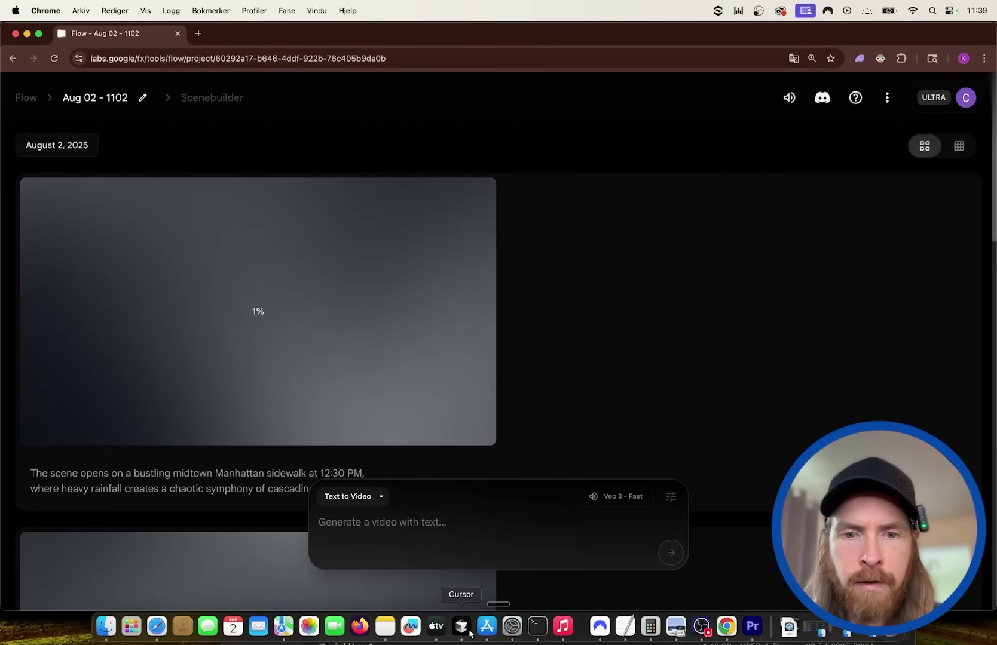
Step: Copy street_interview_rain.json from Cursor and submit it as the third generation
left_click(461, 625)
left_click(845, 325)
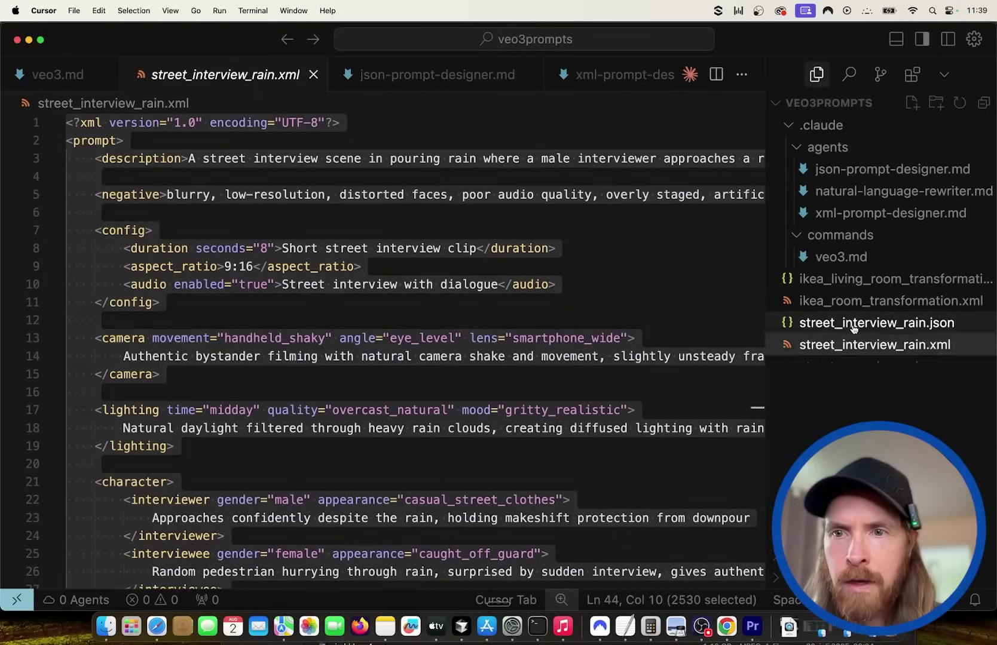
left_click(509, 255)
key("super+a")
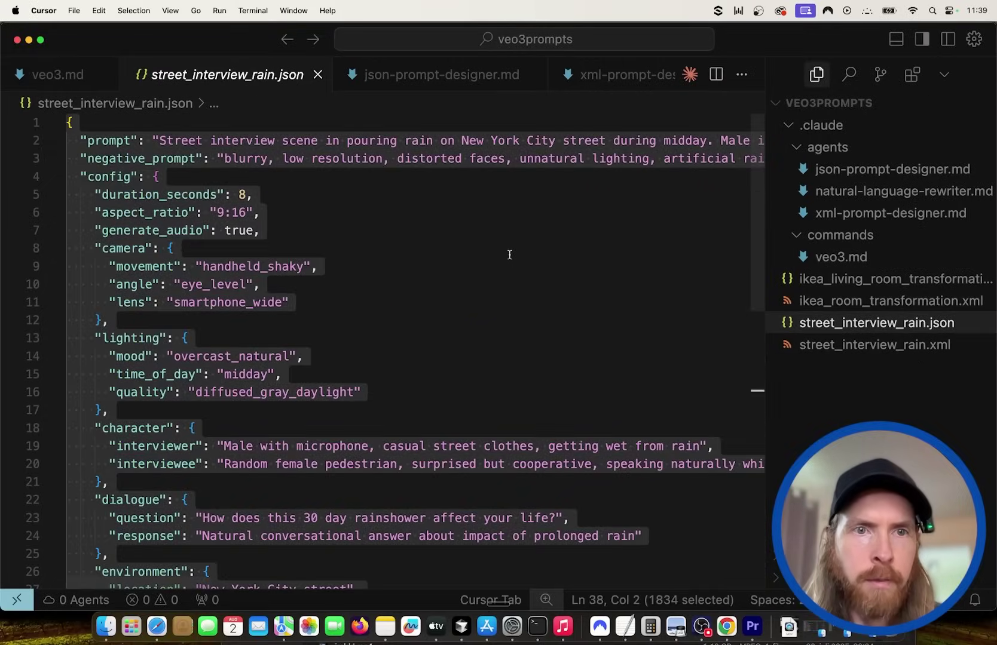
key("super+c")
key("super+Tab")
left_click(374, 521)
key("super+v")
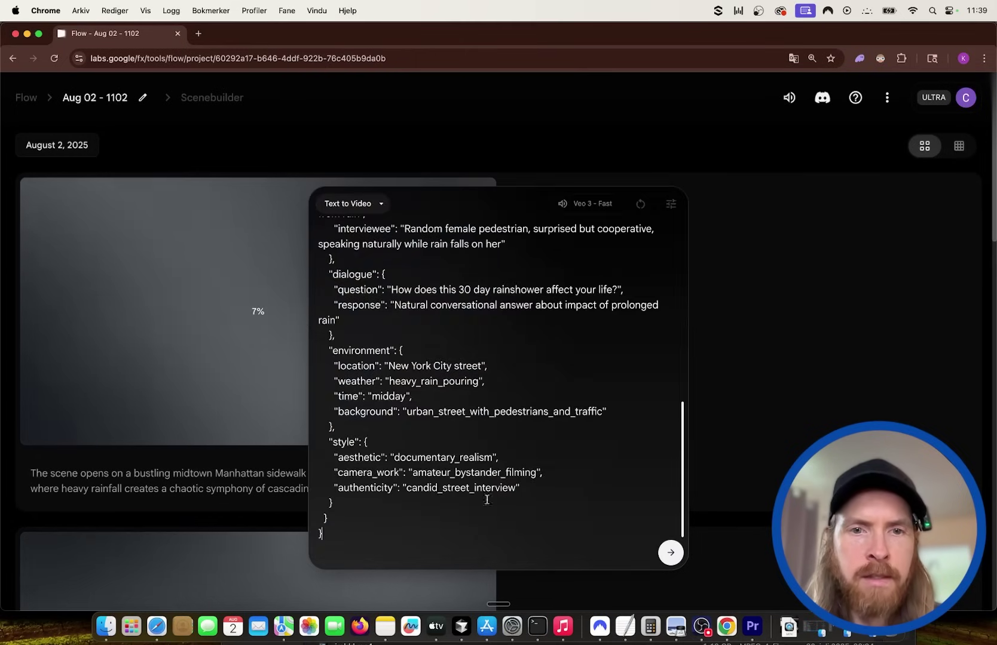
left_click(671, 552)
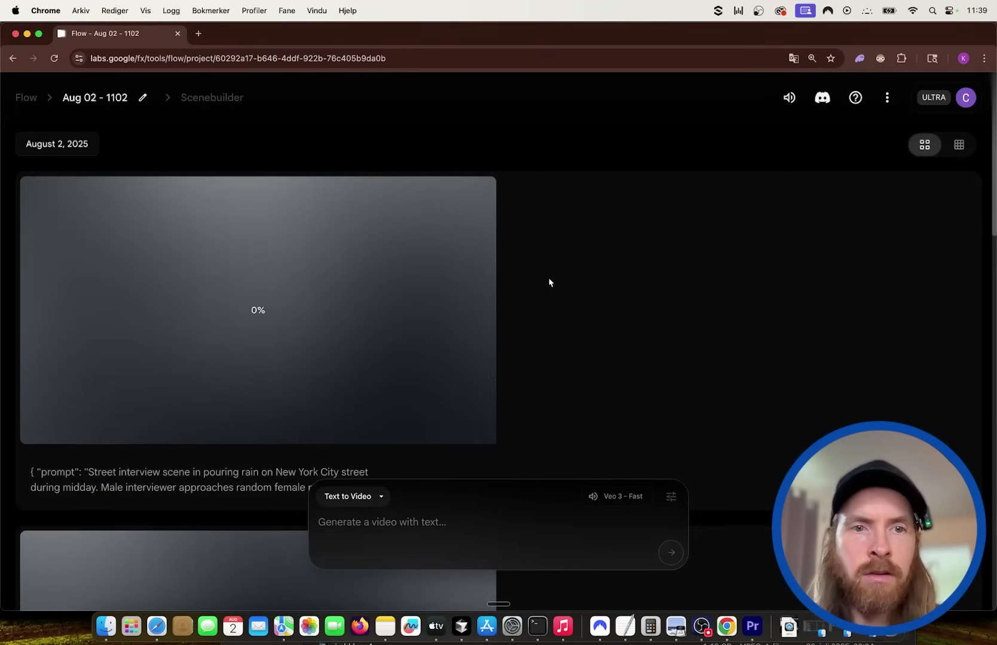
scroll(550, 282, "down", 3)
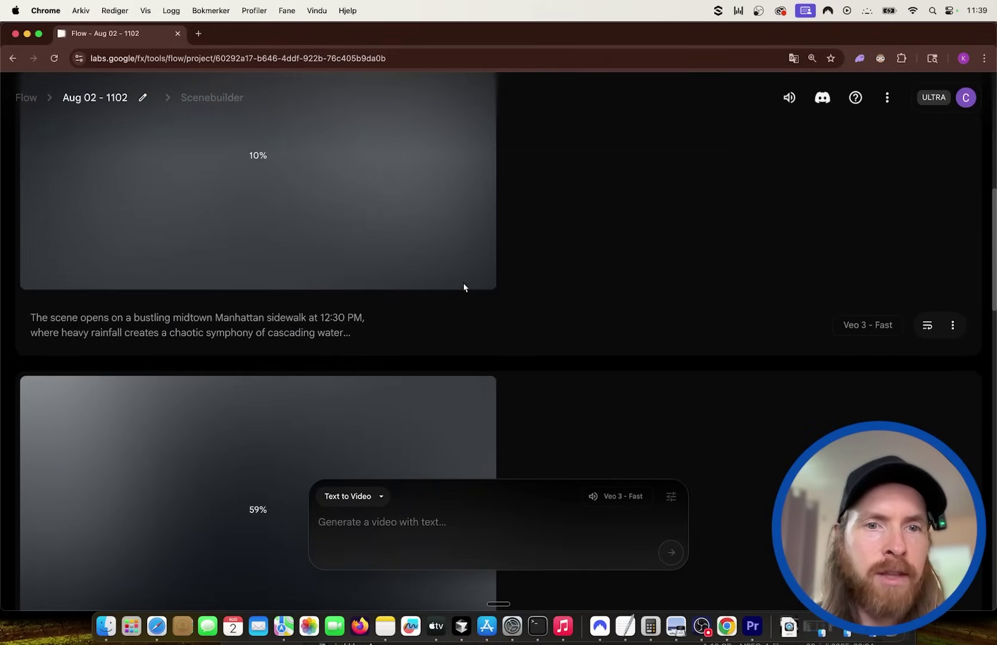
Step: Reload the finished XML clip's prompt, read through it, then reset the prompt box
scroll(431, 303, "down", 2)
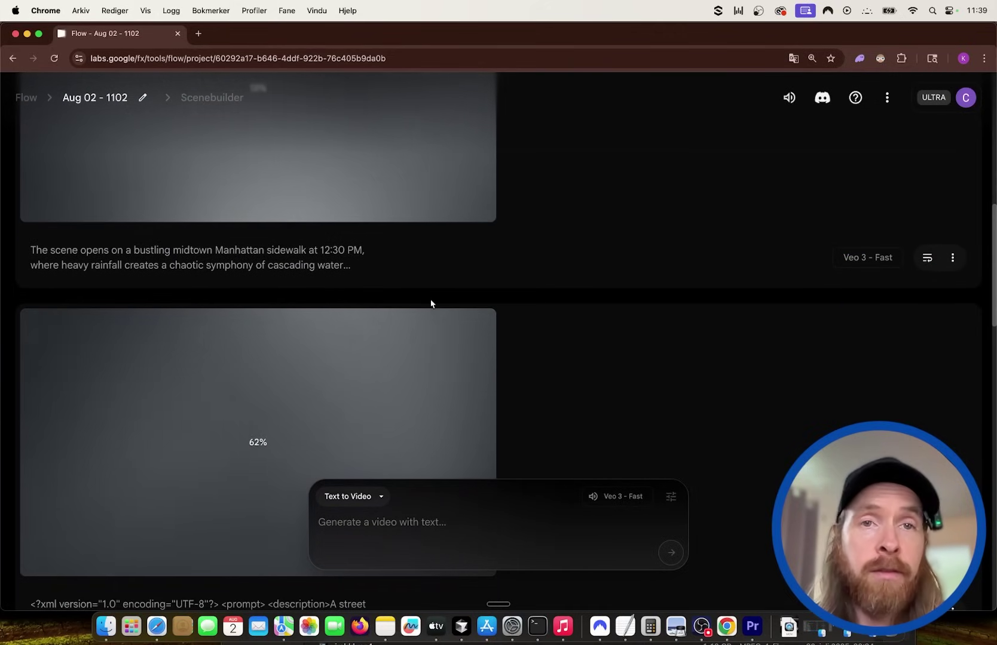
scroll(441, 303, "up", 4)
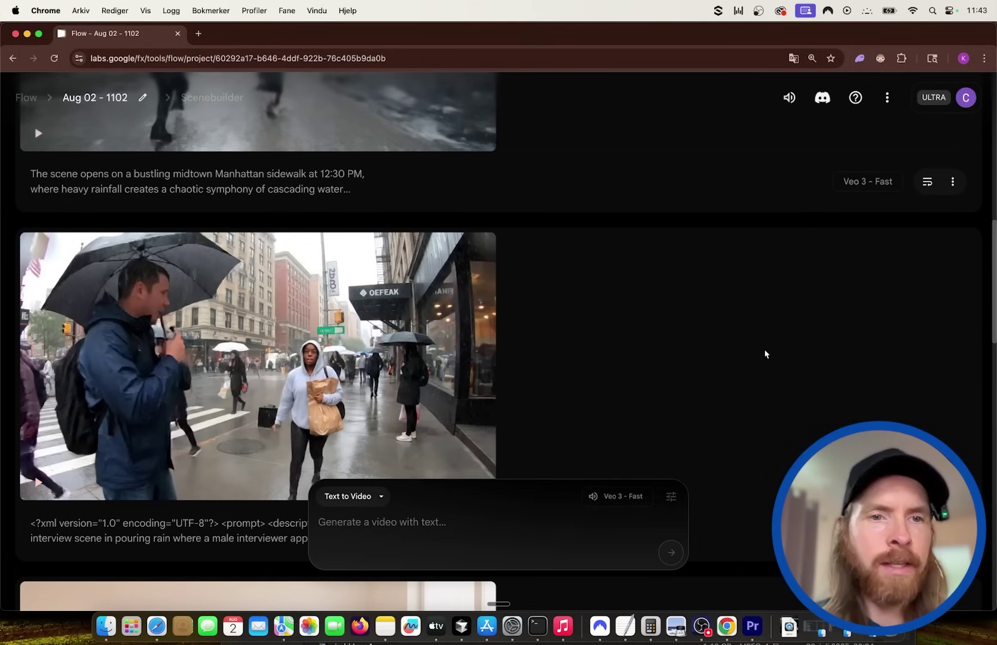
scroll(299, 335, "down", 2)
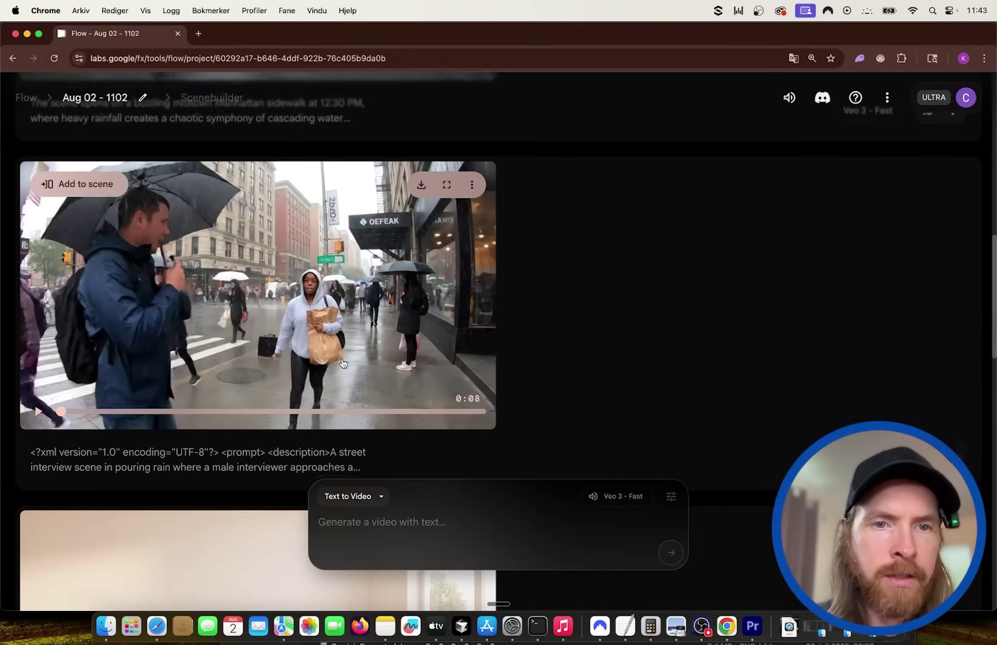
left_click(952, 453)
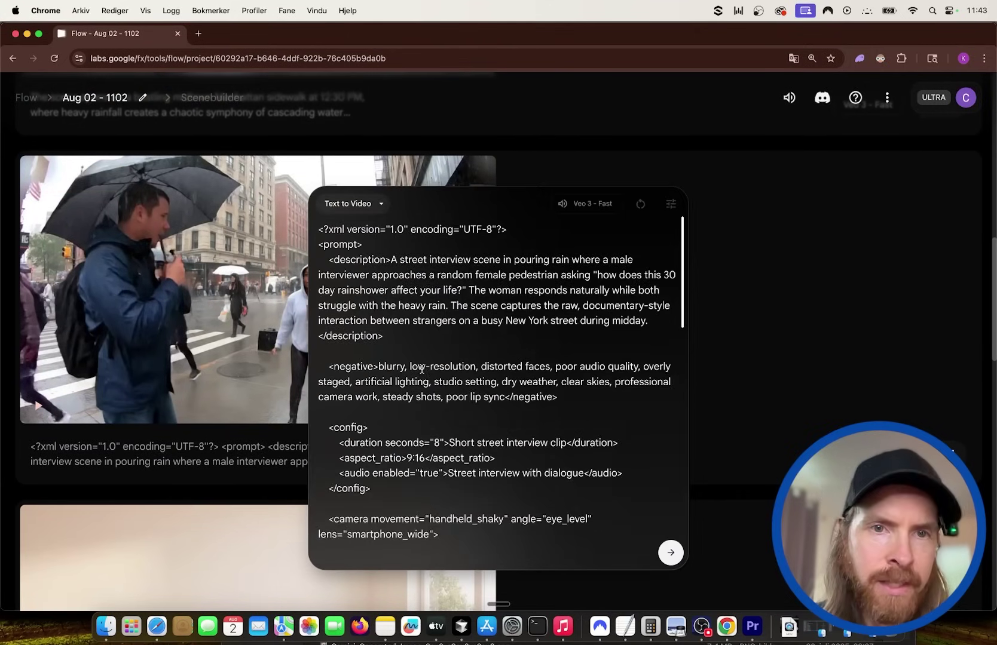
scroll(440, 367, "down", 10)
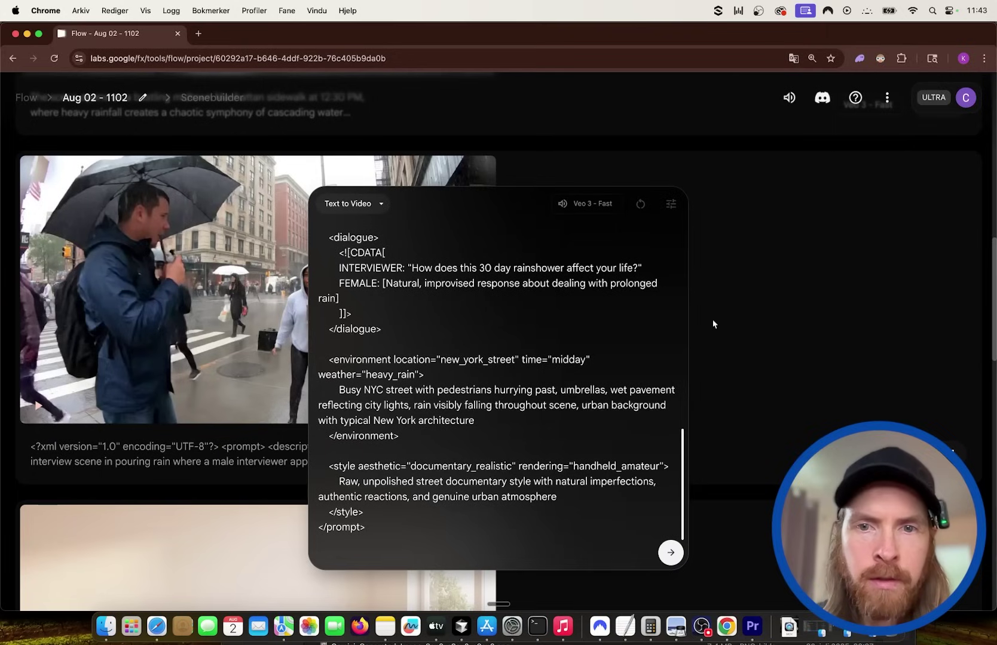
left_click(639, 204)
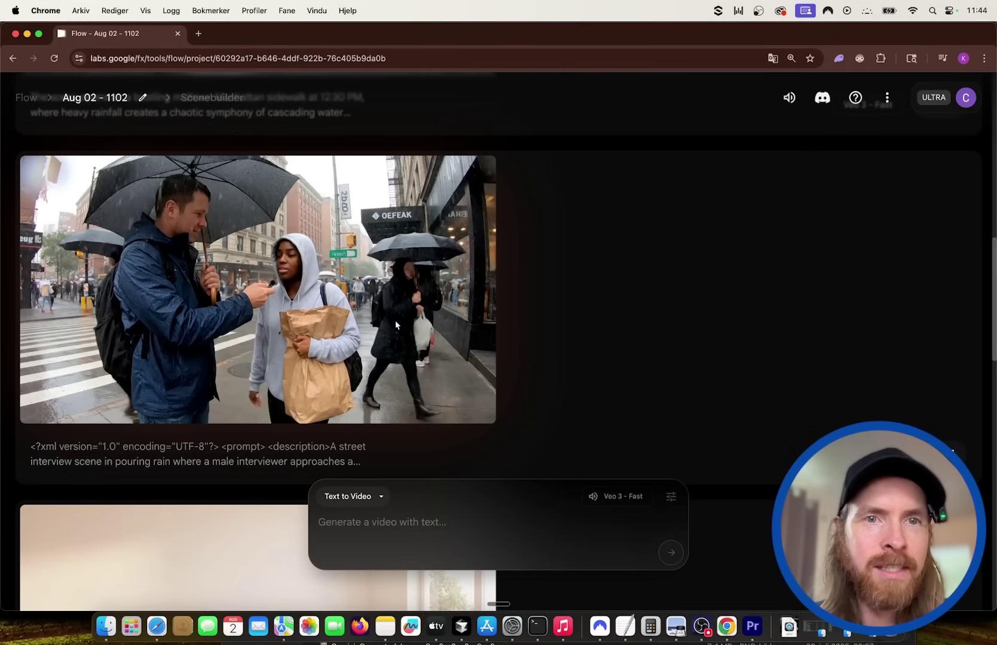
Step: Reload and read the natural-language clip's prompt, reset it, and scroll up to the JSON clip
scroll(395, 325, "up", 4)
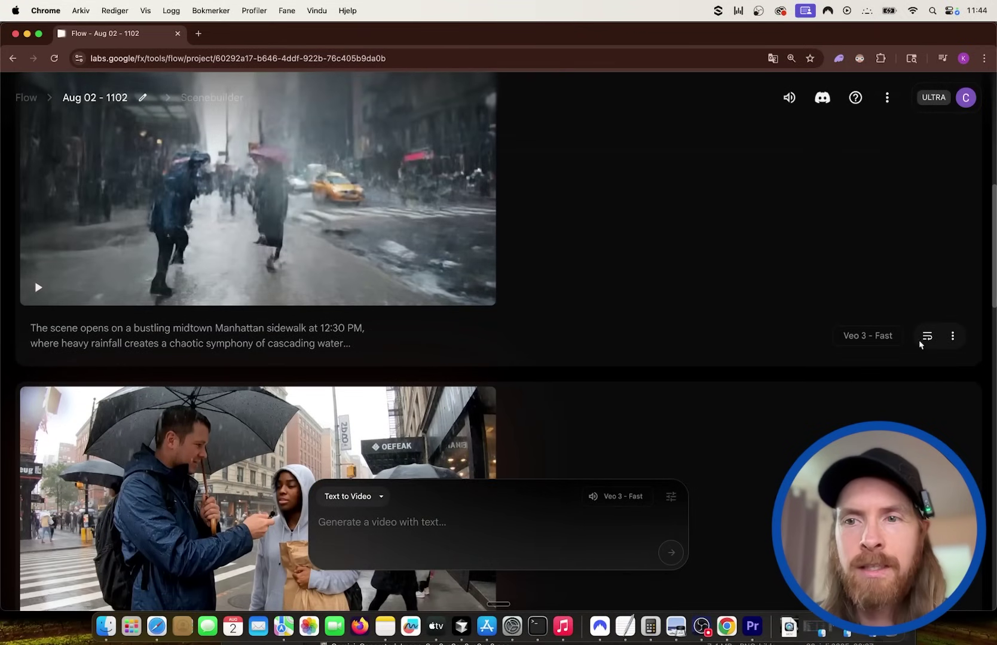
left_click(927, 336)
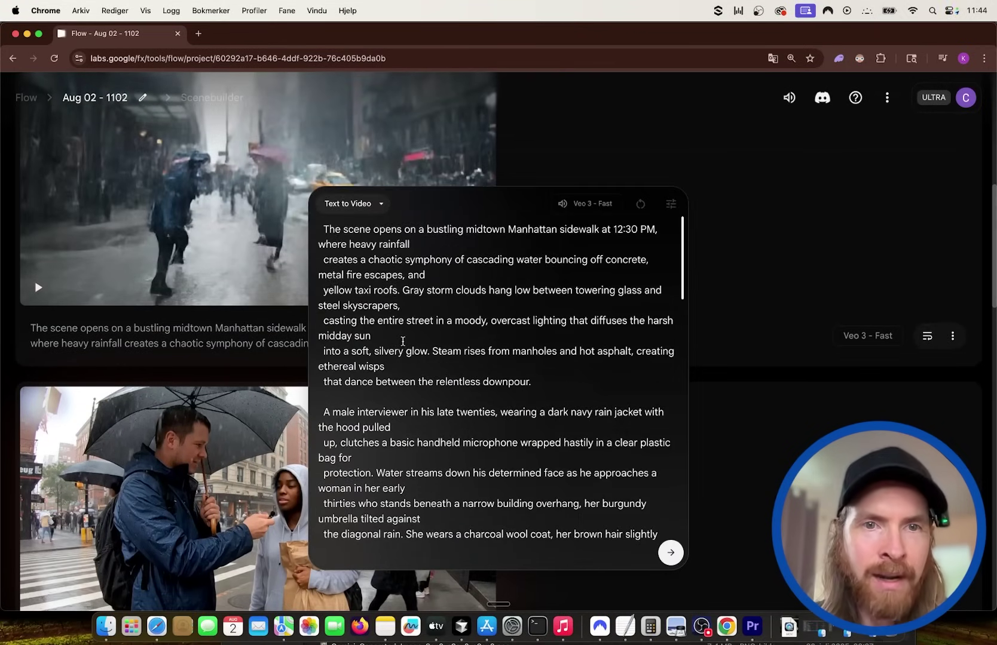
scroll(403, 341, "down", 10)
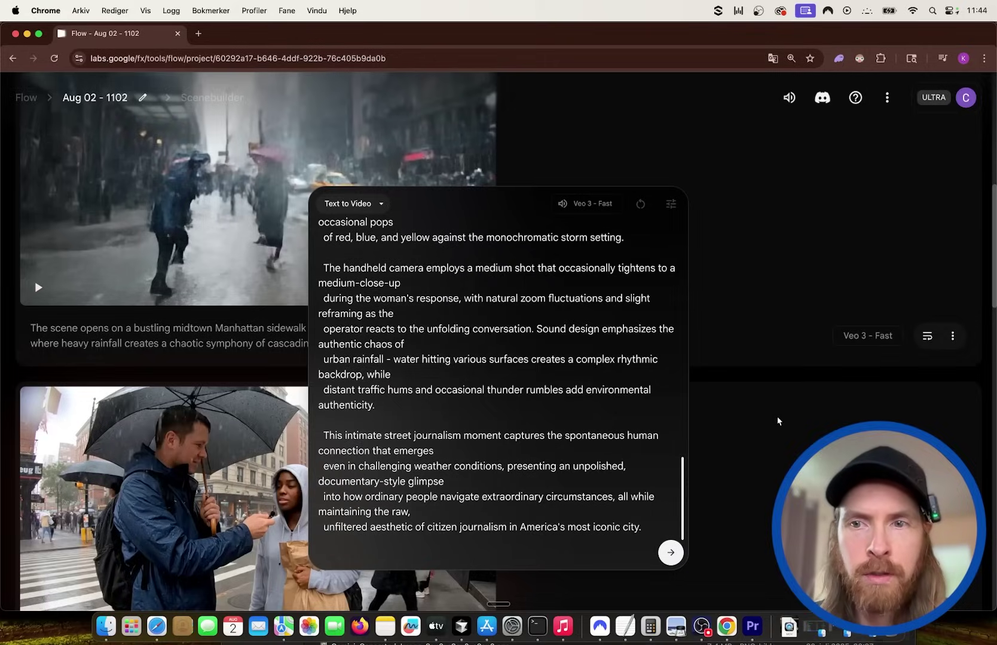
left_click(640, 205)
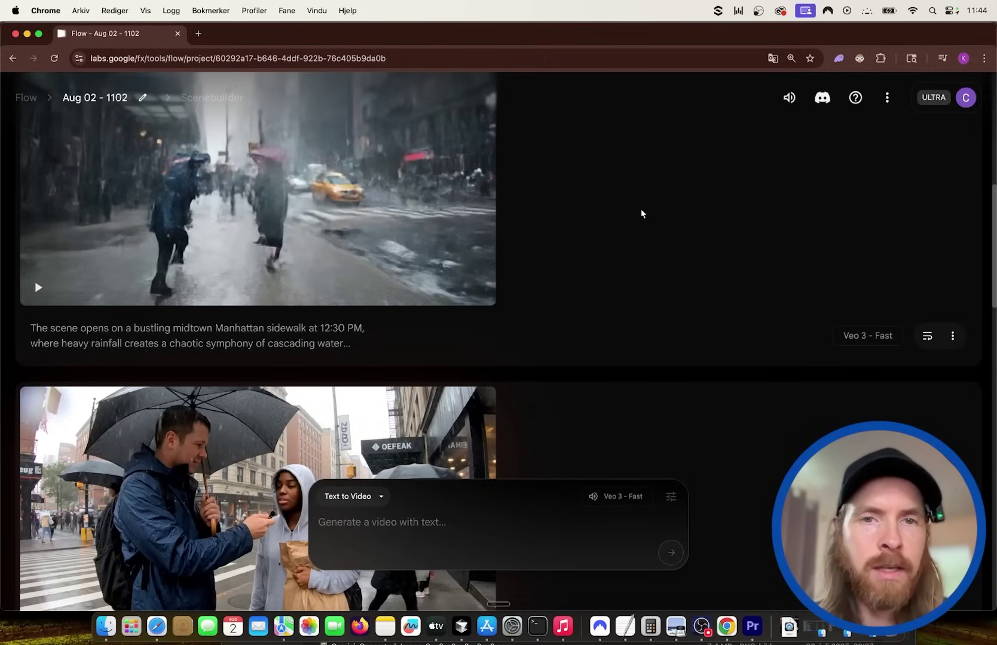
scroll(541, 244, "up", 3)
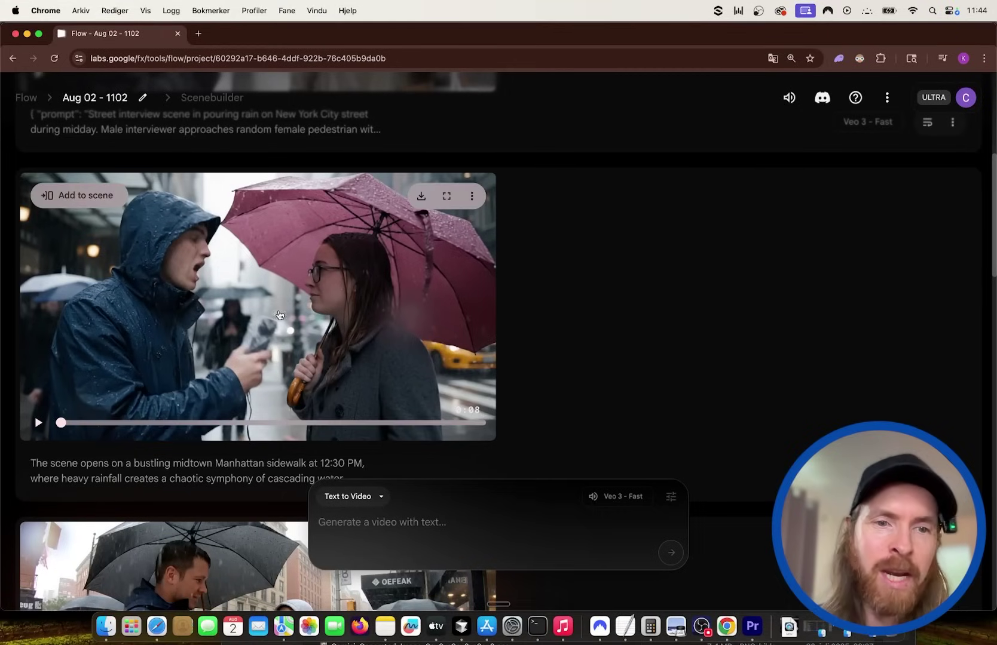
scroll(279, 315, "up", 5)
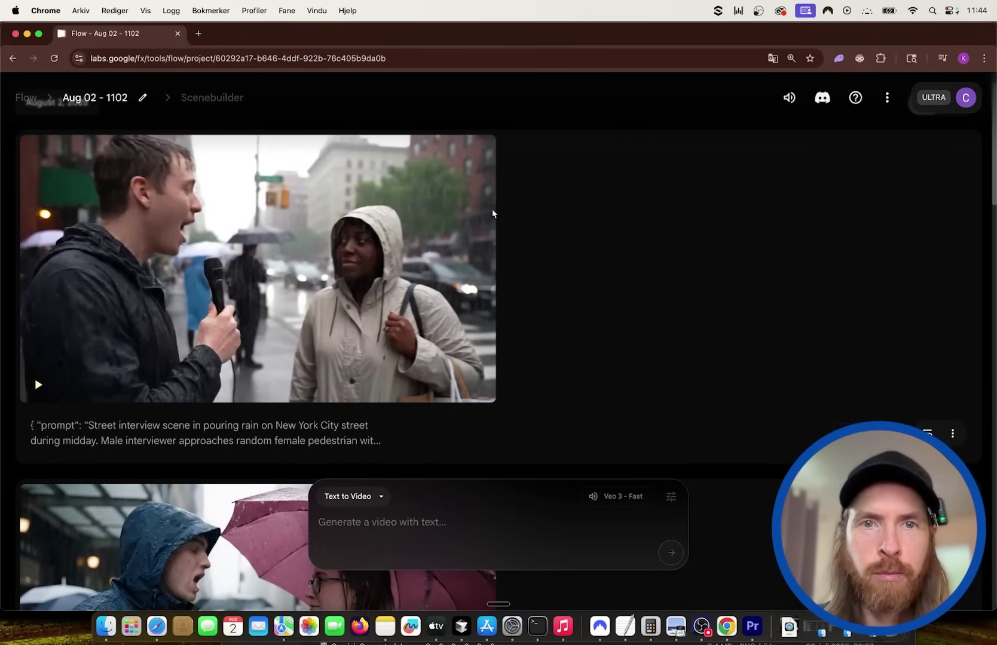
left_click(445, 158)
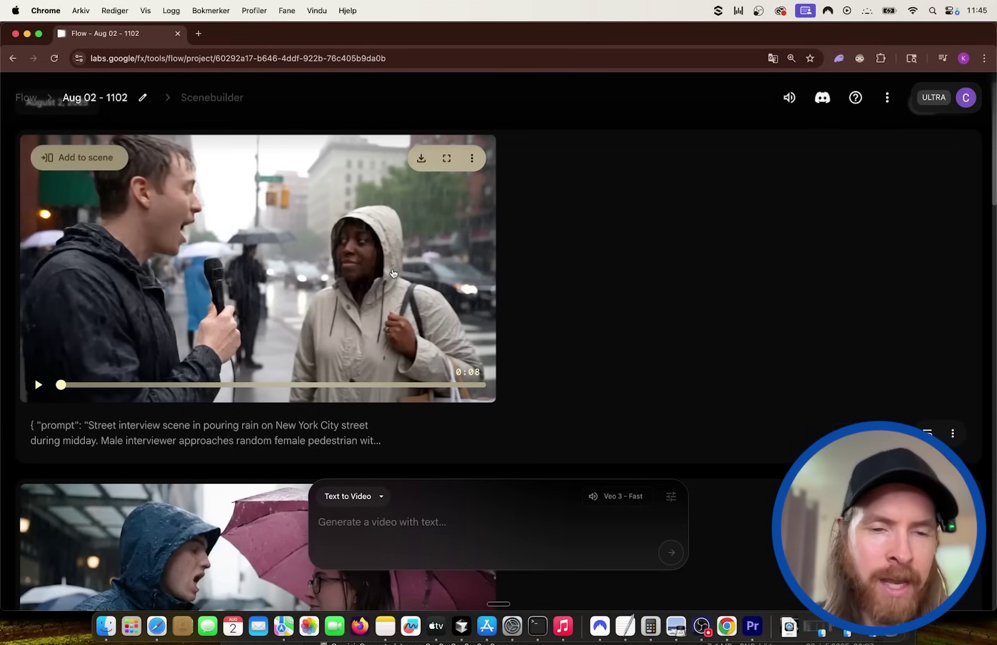
scroll(392, 274, "down", 5)
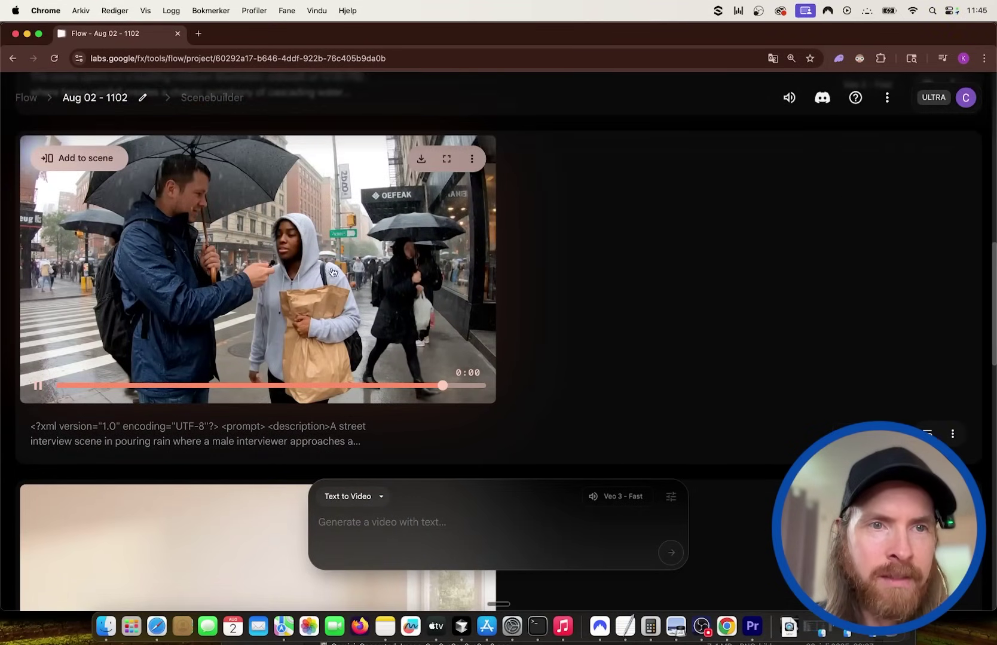
scroll(316, 287, "up", 5)
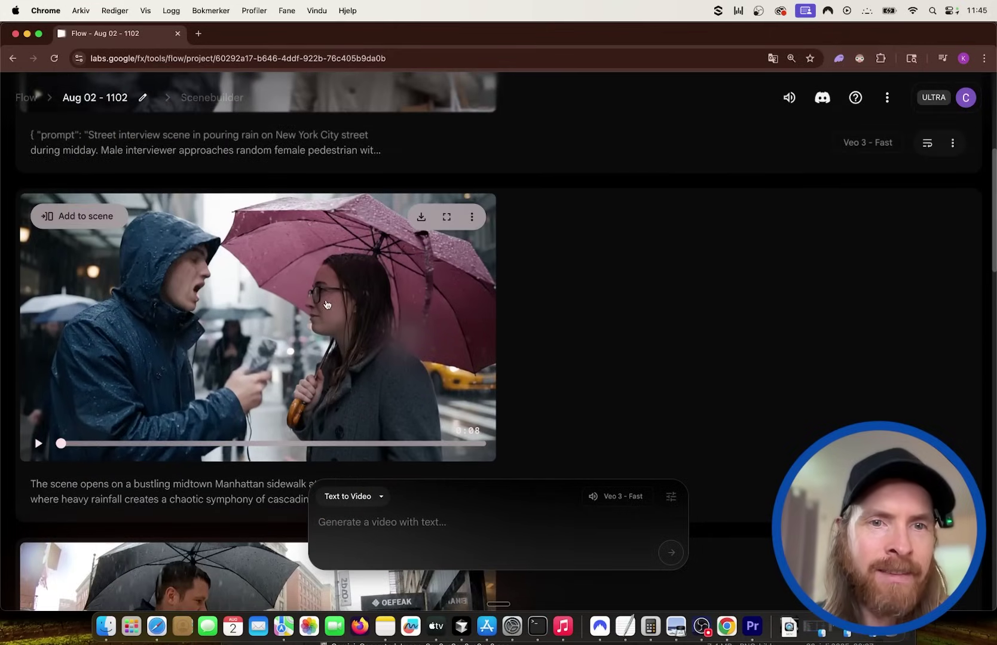
scroll(317, 309, "up", 5)
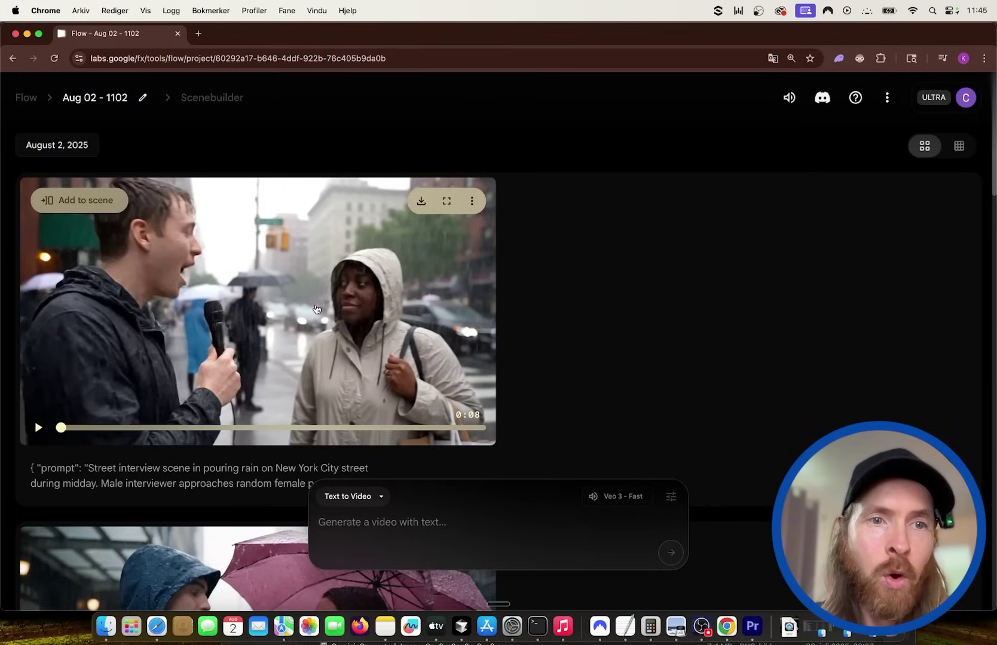
scroll(315, 305, "down", 8)
scroll(315, 304, "down", 1)
mouse_move(277, 388)
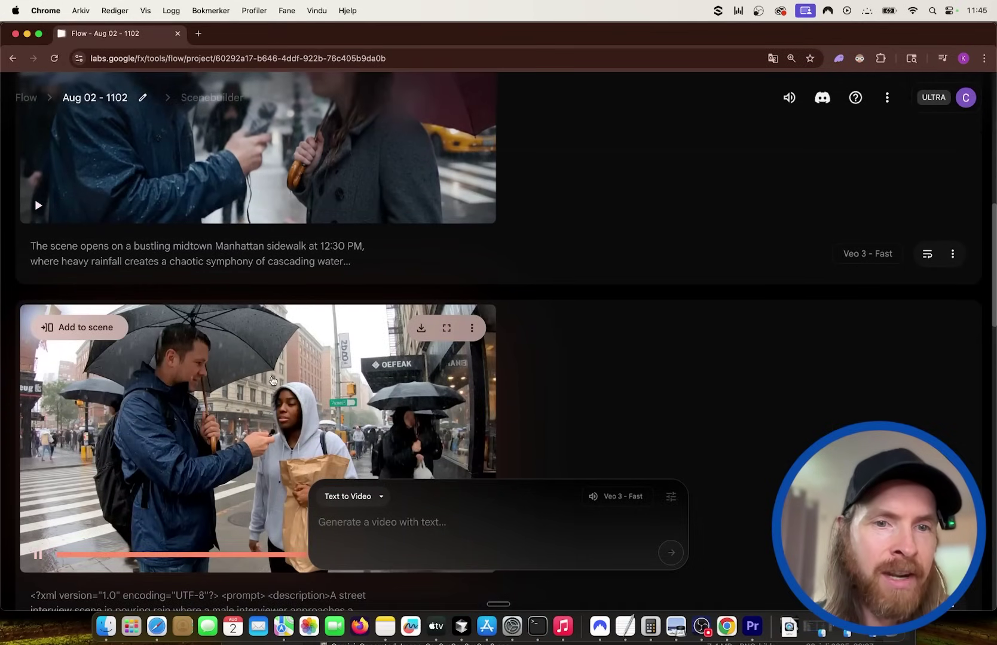
scroll(274, 380, "down", 3)
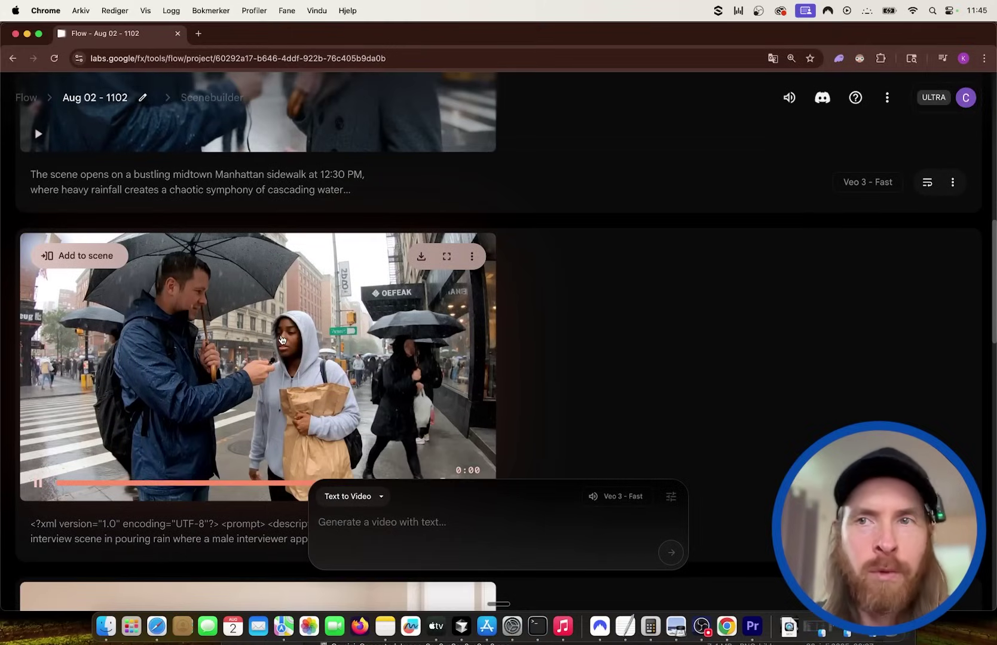
scroll(282, 340, "up", 10)
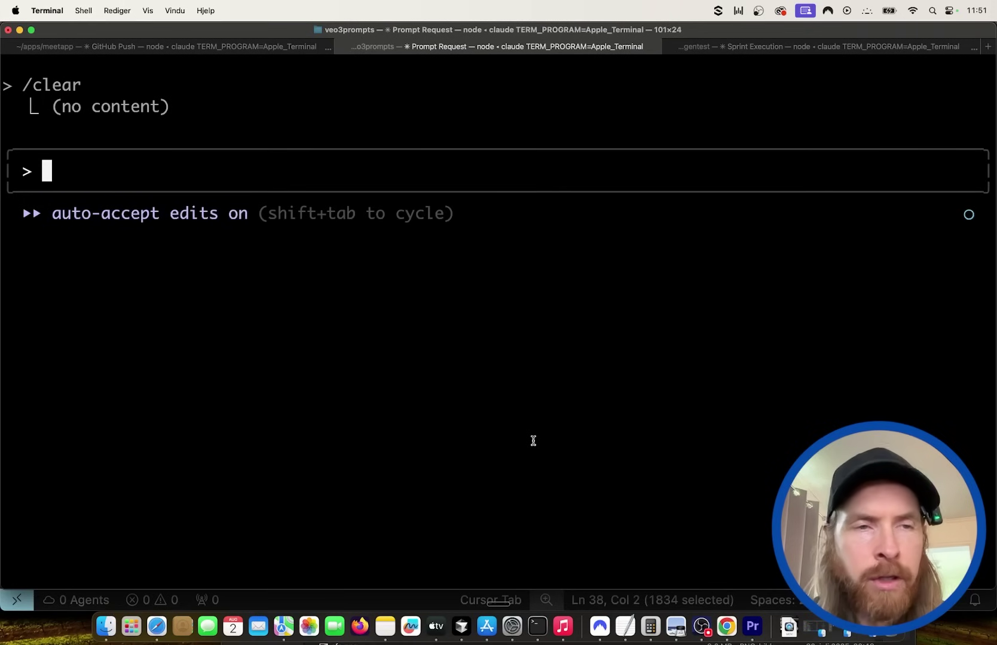
Step: Run /veo3 in Claude Code with the pasted ASMR obsidian block description
type("/")
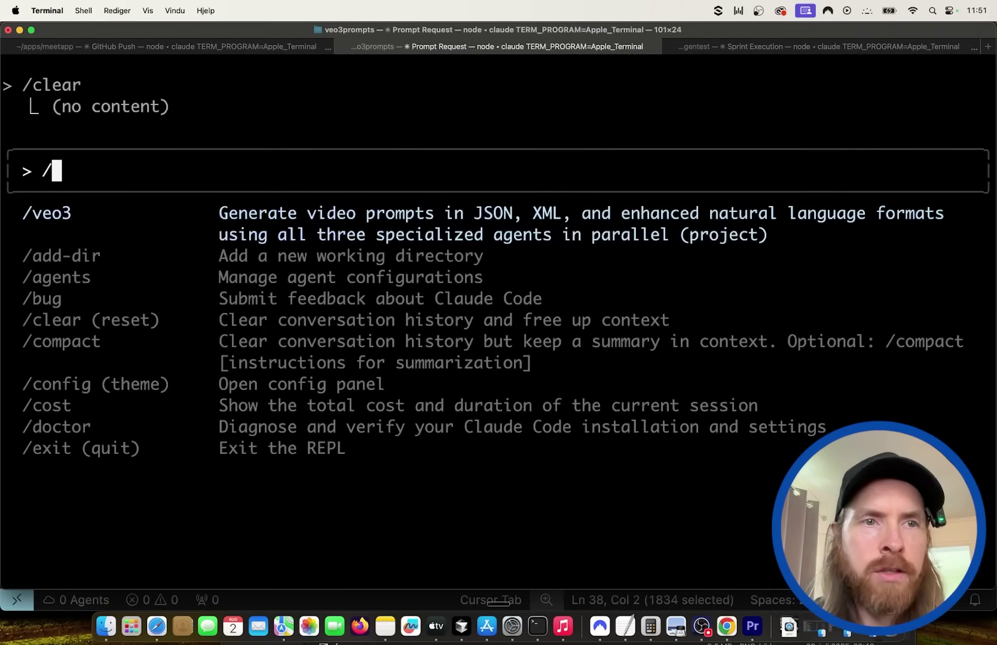
type("veo3")
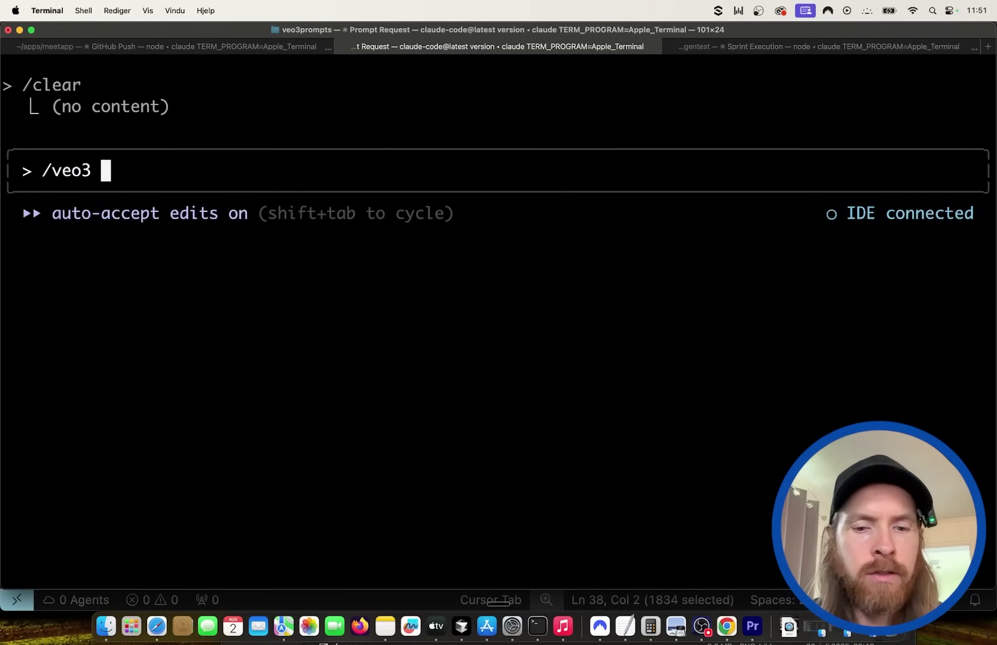
type("A 4K ASMR video of a person slicing a hyper-realistic Minecraft Obsidian Lava Block on a wooden cutting board. The block is dark, glossy, and jagged, with subtle purple glints under the focused overhead light. A black kitchen knife in a black-gloved hand presses into the dense obsidian, creating a tense, glass-like crack as it splits. The interior is pitch-black with glowing purple veins and shattered crystal structures. Sound design includes sharp glass cracks, a deep \"clink,\" and a hum as fragments are placed aside. The black background merges seamlessly with the obsidian's tones.")
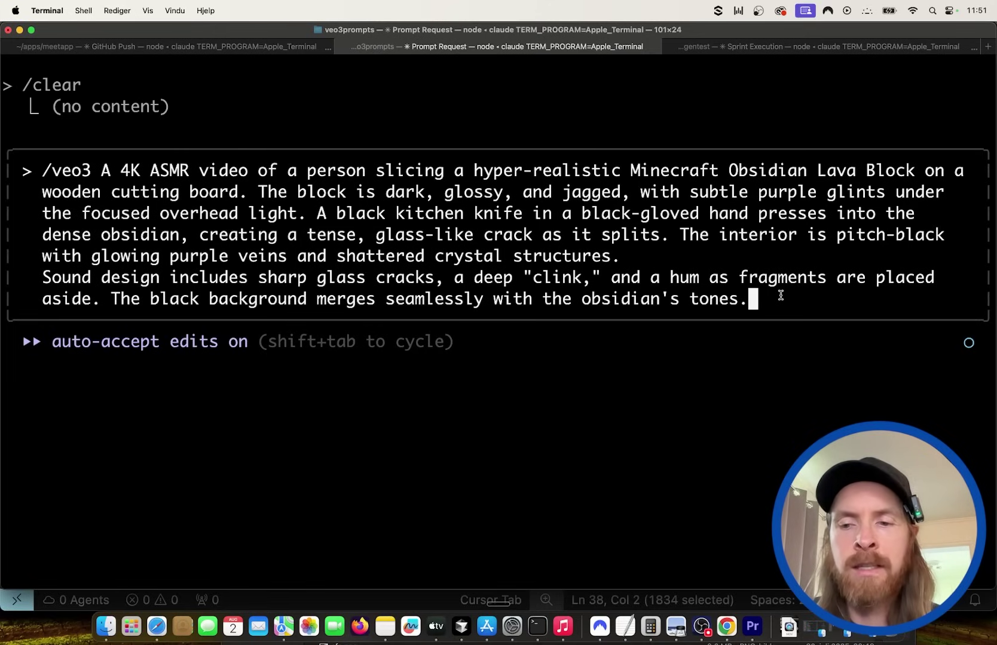
key("Return")
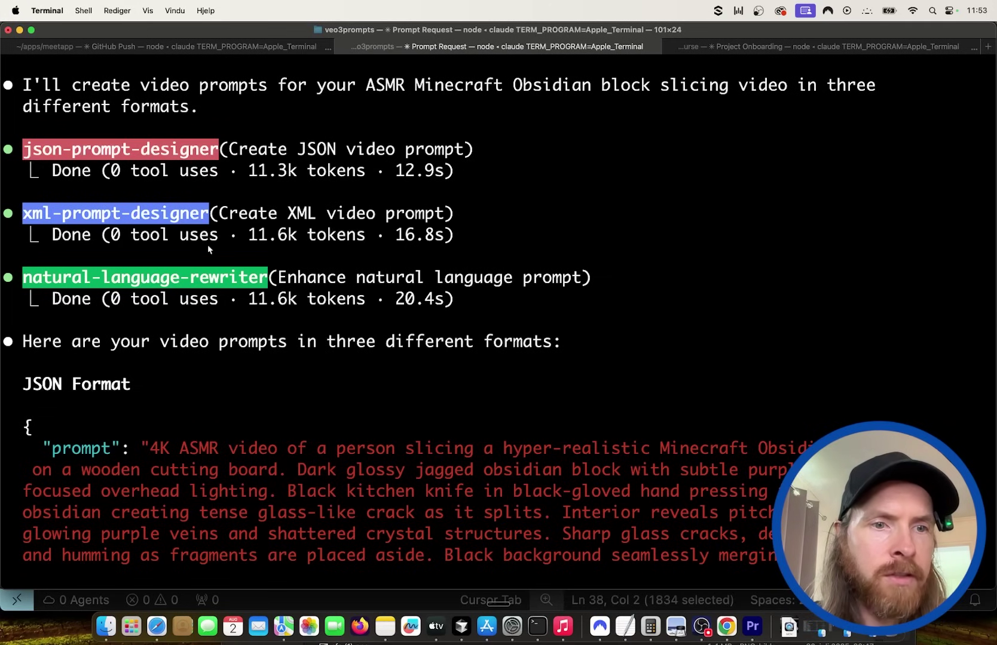
Step: Copy the Enhanced Natural Language prompt from the output
scroll(208, 244, "down", 15)
scroll(207, 245, "down", 5)
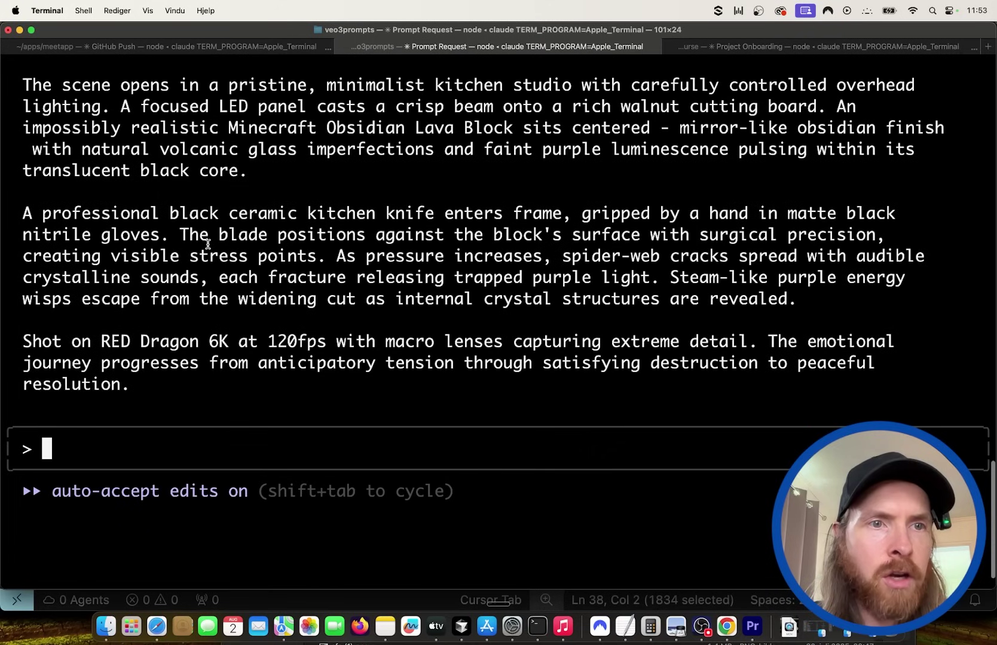
scroll(179, 204, "up", 4)
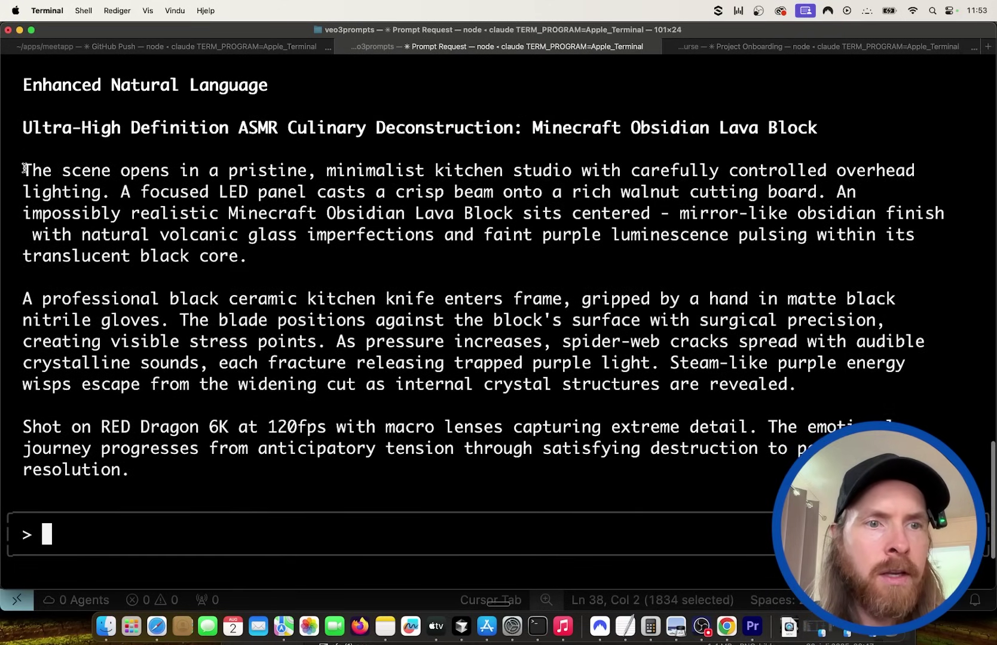
left_click_drag(24, 168, 178, 462)
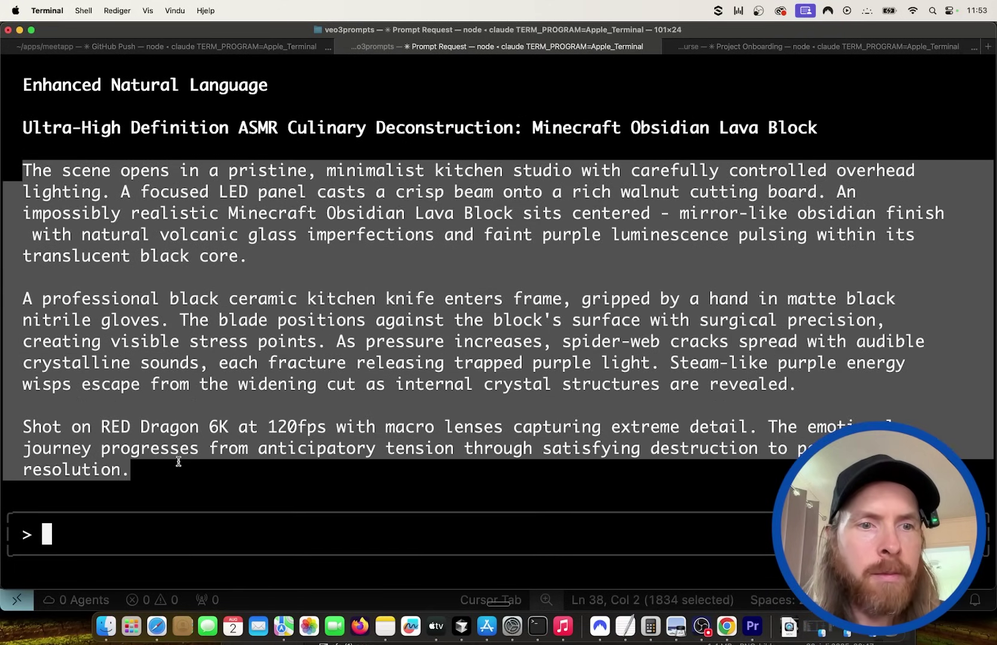
right_click(242, 344)
left_click(358, 418)
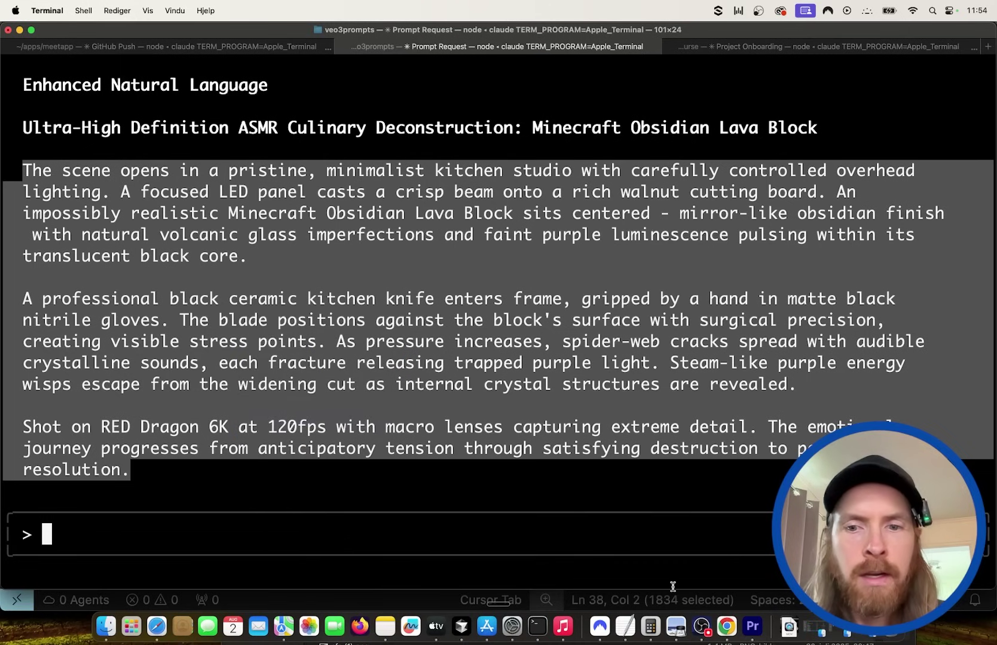
Step: Paste the natural-language obsidian prompt into Flow and submit it
left_click(731, 634)
key("super+v")
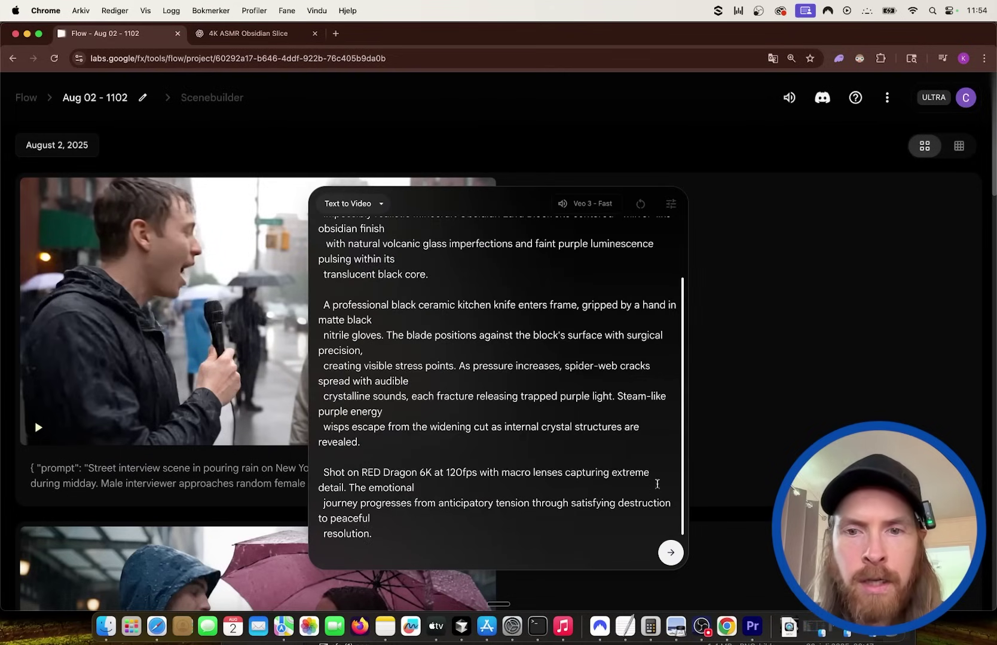
left_click(671, 553)
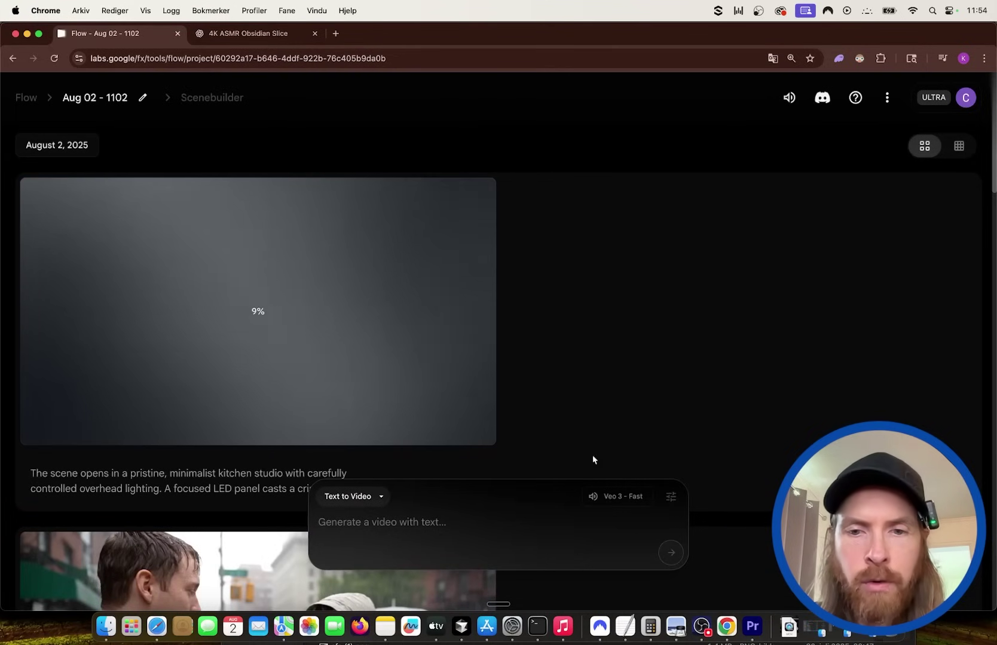
Step: Copy obsidian_block_asmr.json from Cursor and submit it in Flow
key("super+Tab")
key("super+Tab")
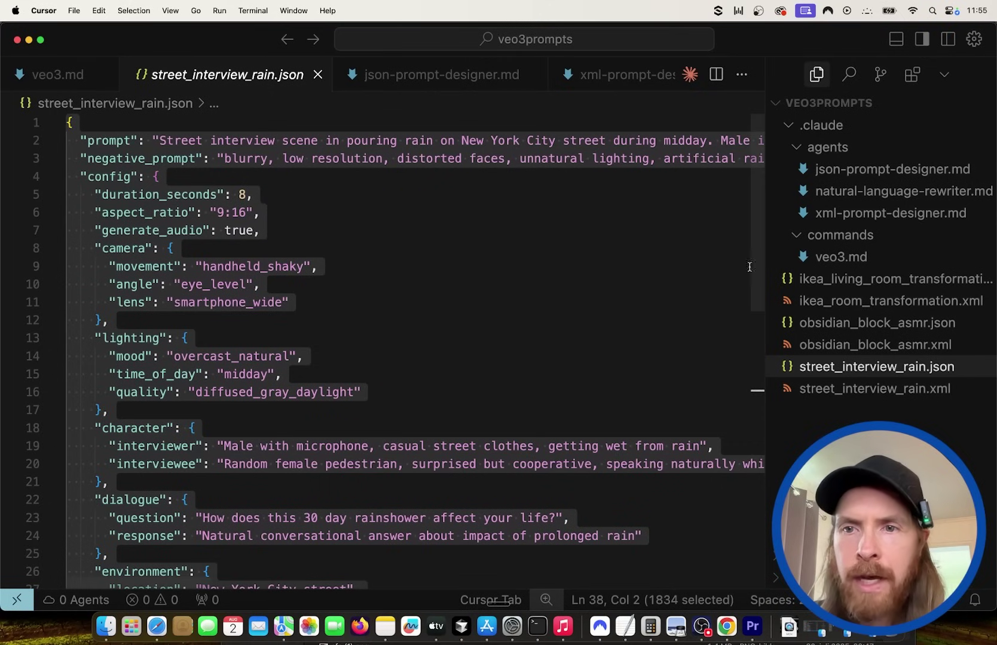
left_click(855, 326)
left_click(573, 288)
key("super+a")
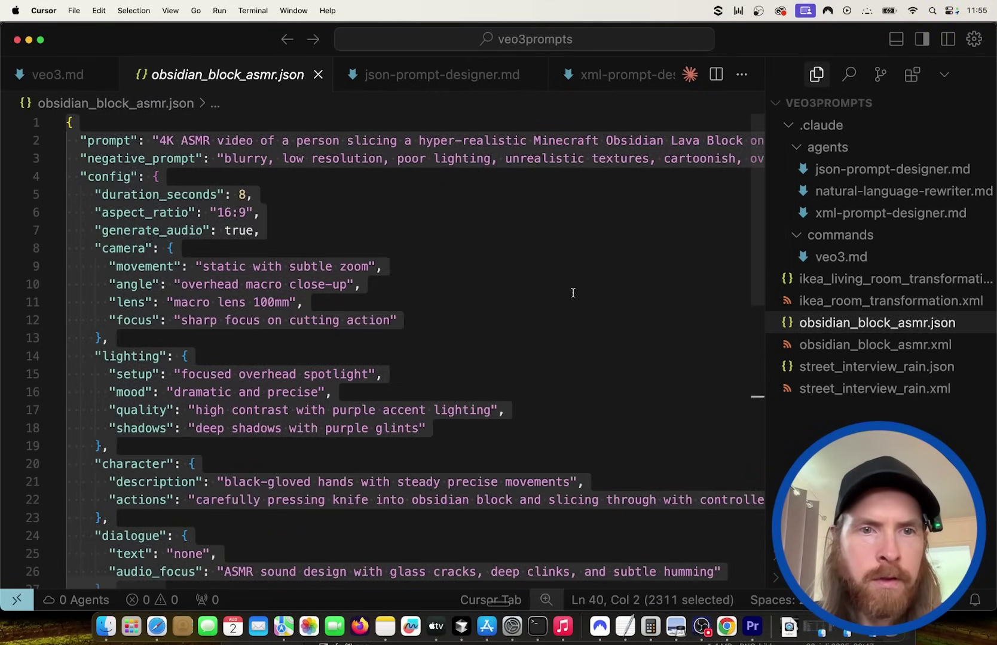
left_click(732, 629)
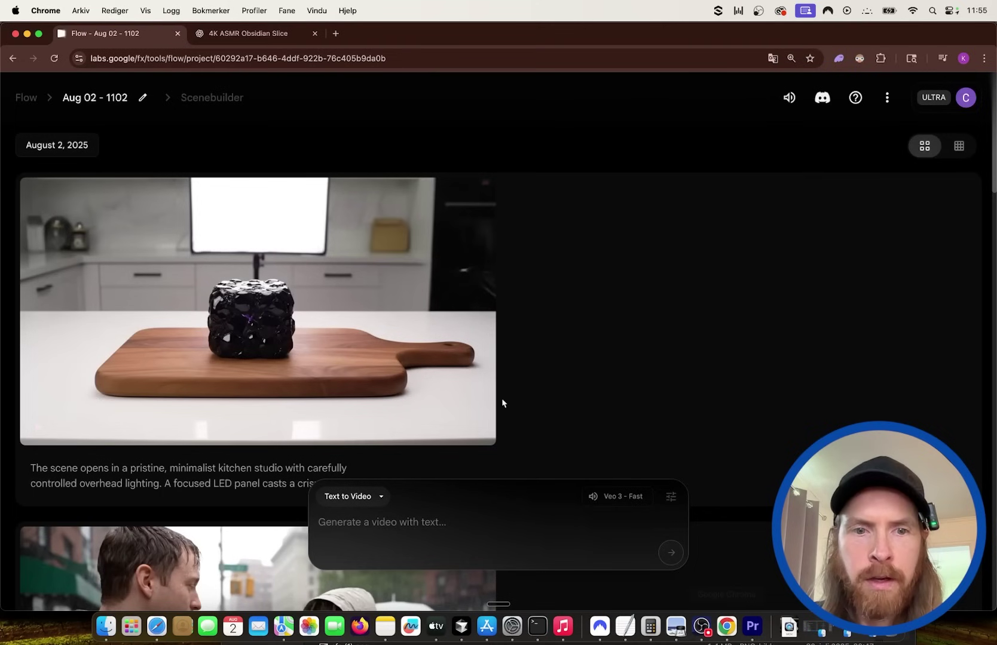
key("super+v")
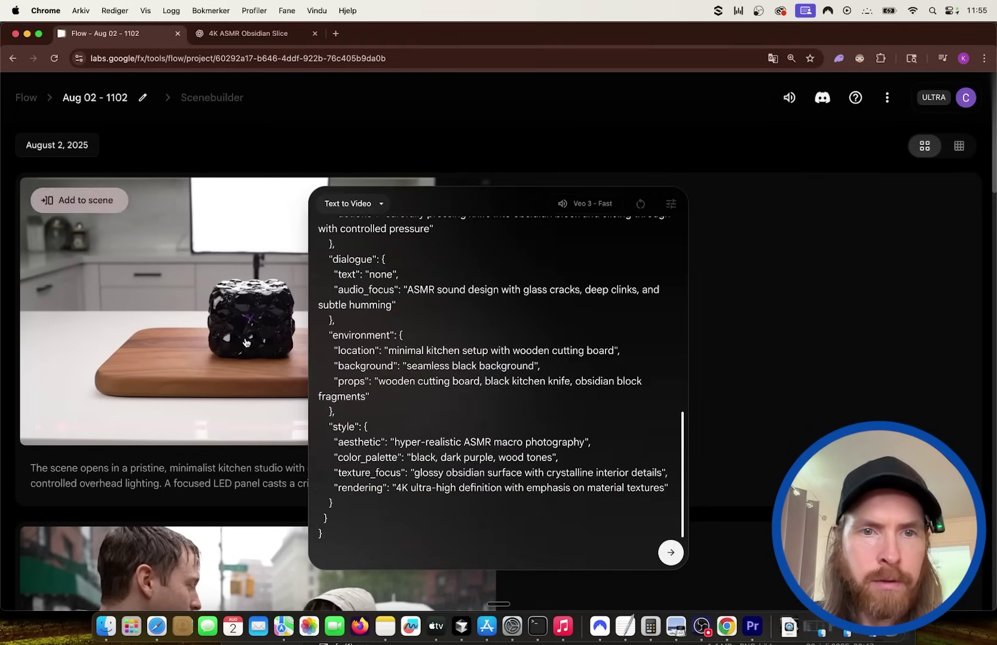
left_click(671, 554)
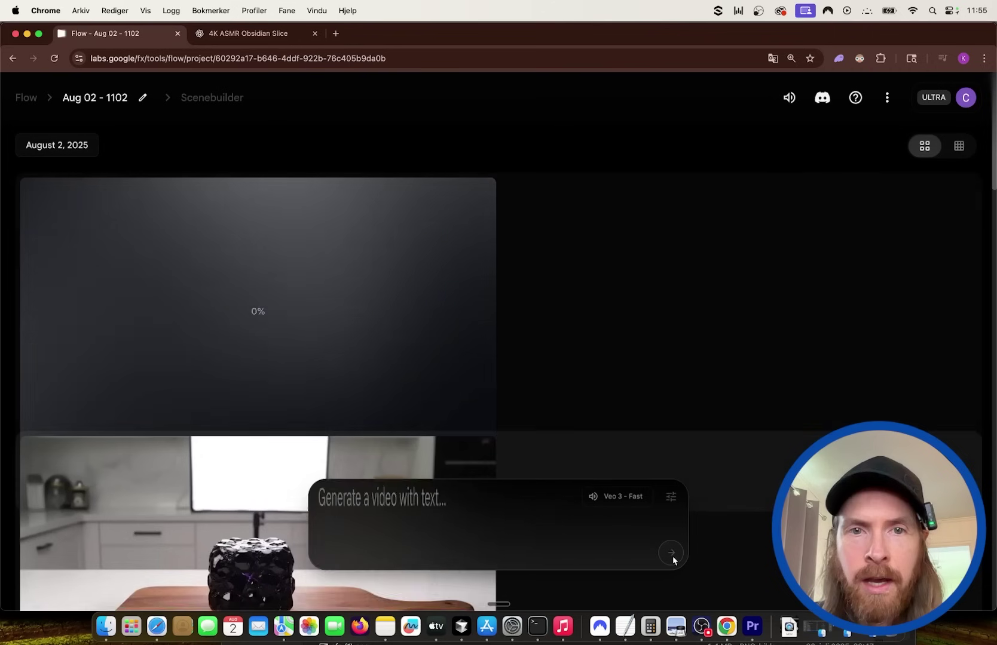
Step: Copy obsidian_block_asmr.xml from Cursor and submit it in Flow
key("super+Tab")
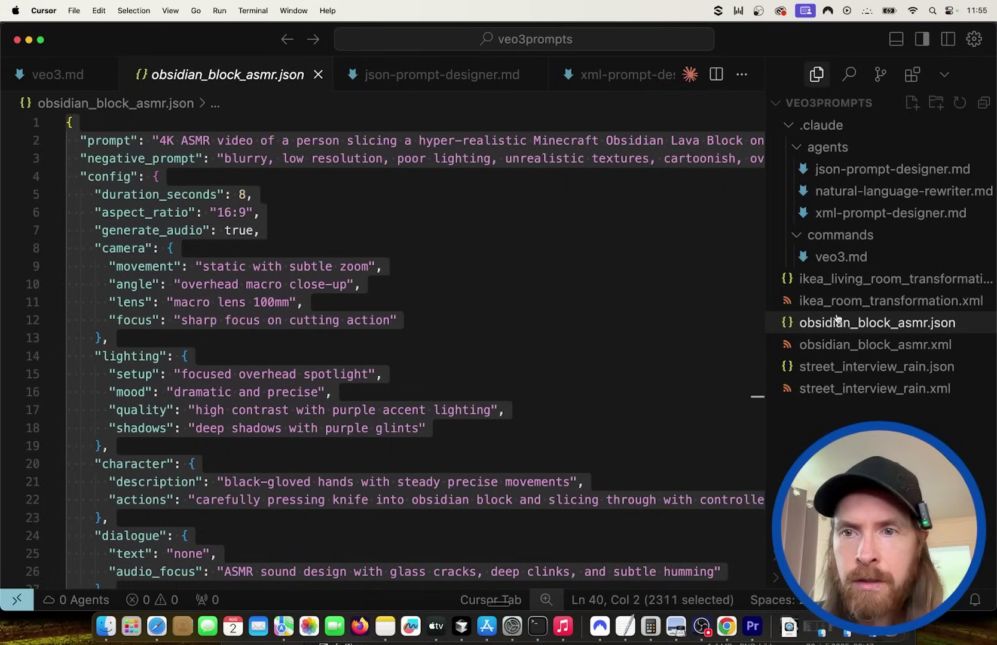
left_click(836, 345)
left_click(572, 277)
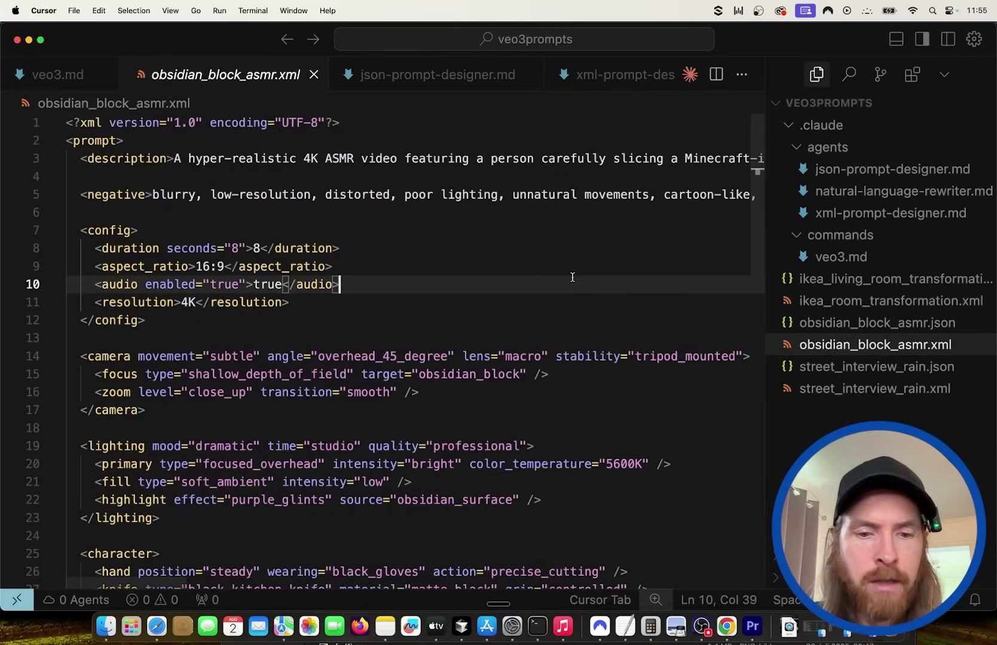
key("super+a")
key("super+c")
key("super+Tab")
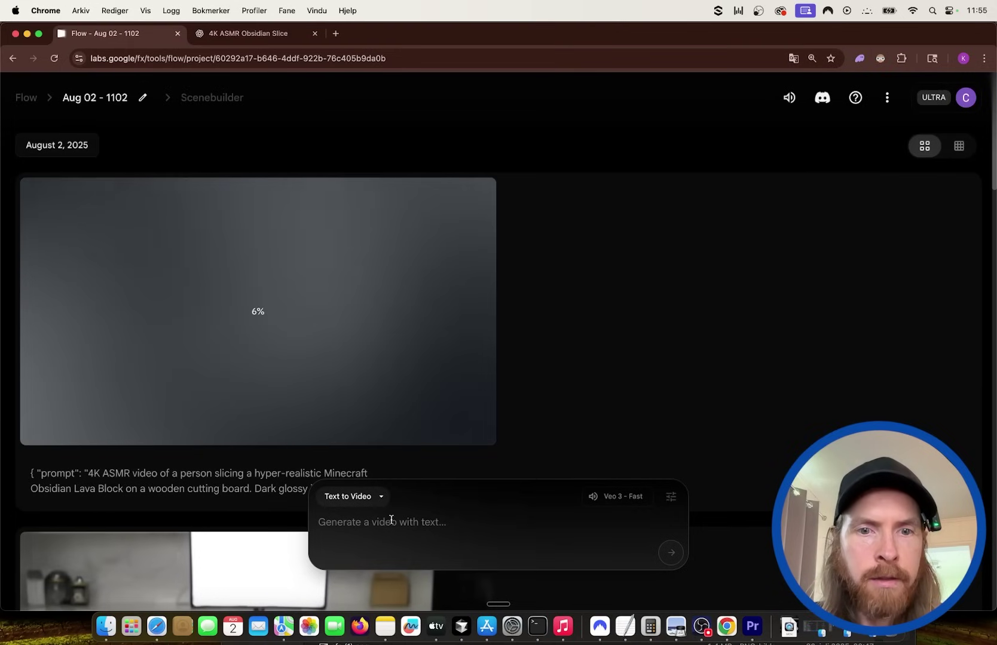
left_click(389, 520)
key("super+v")
left_click(670, 551)
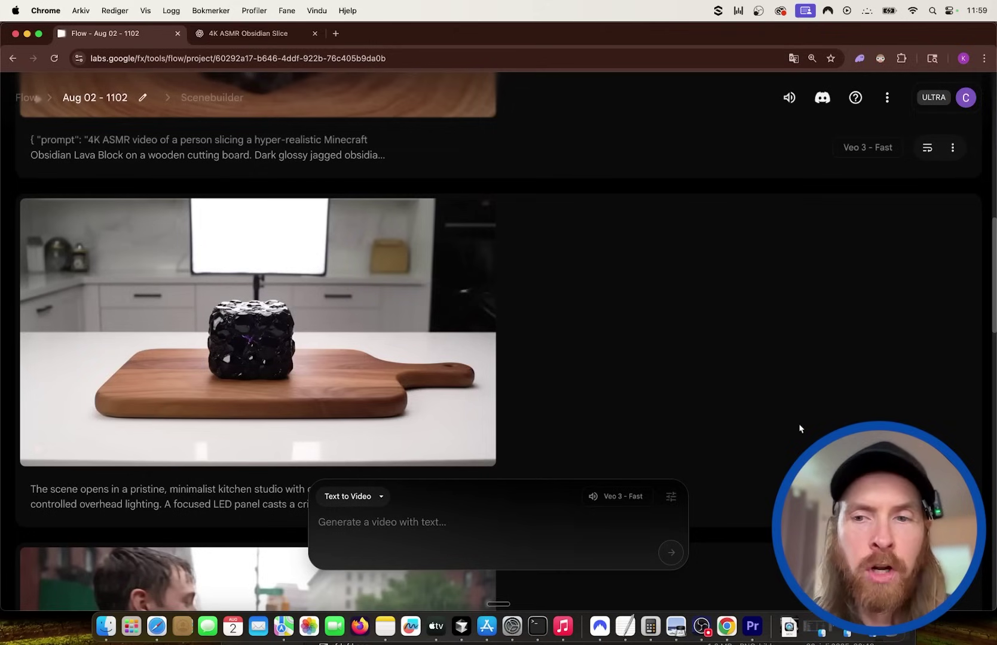
key("super+v")
left_click(640, 204)
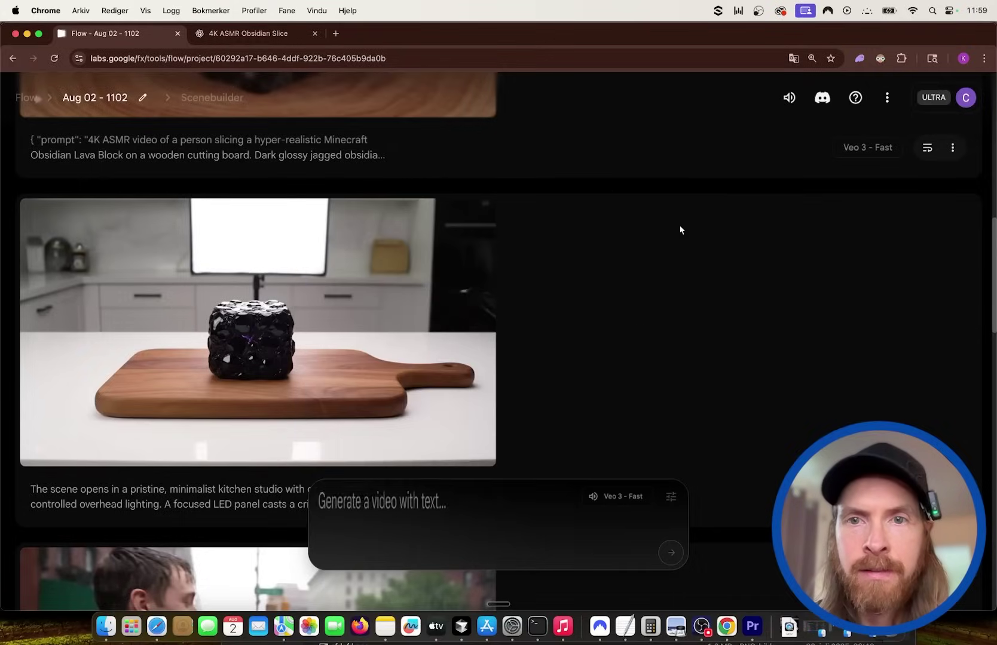
scroll(602, 353, "down", 1)
mouse_move(454, 207)
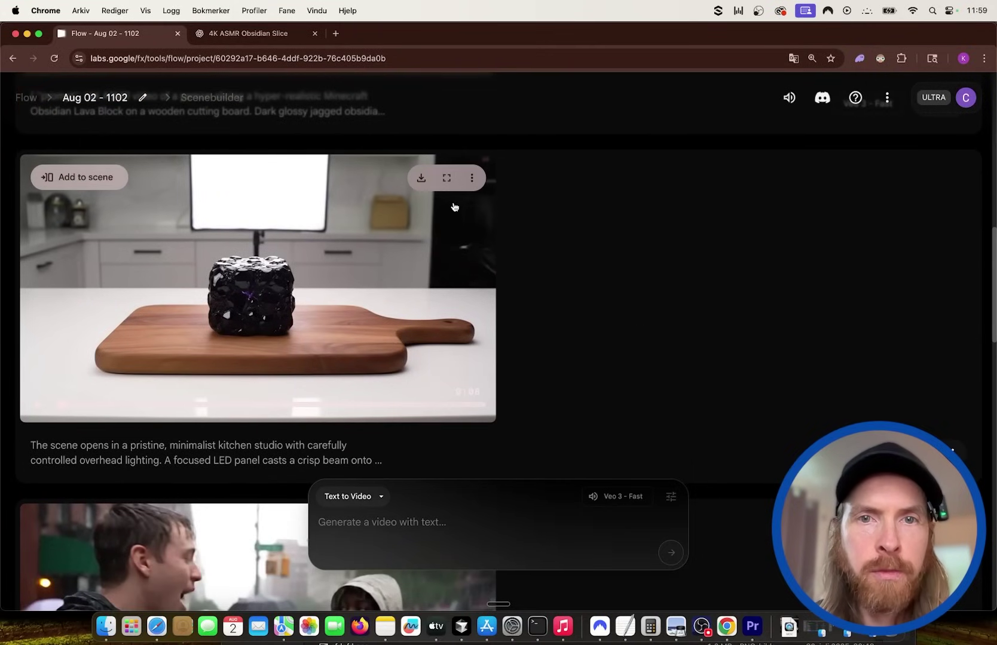
left_click(447, 178)
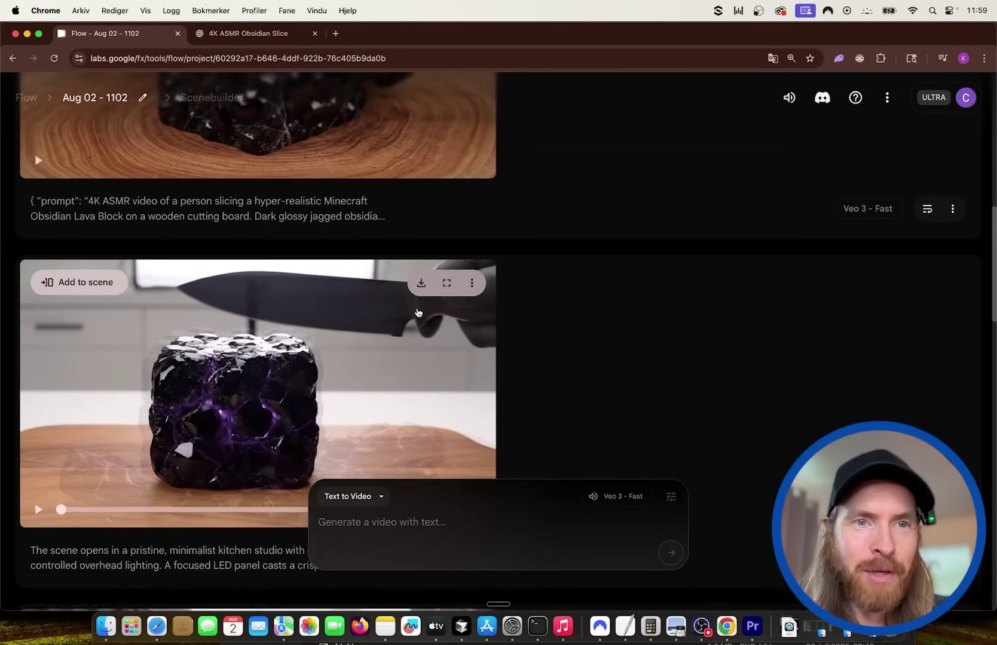
scroll(418, 314, "up", 1)
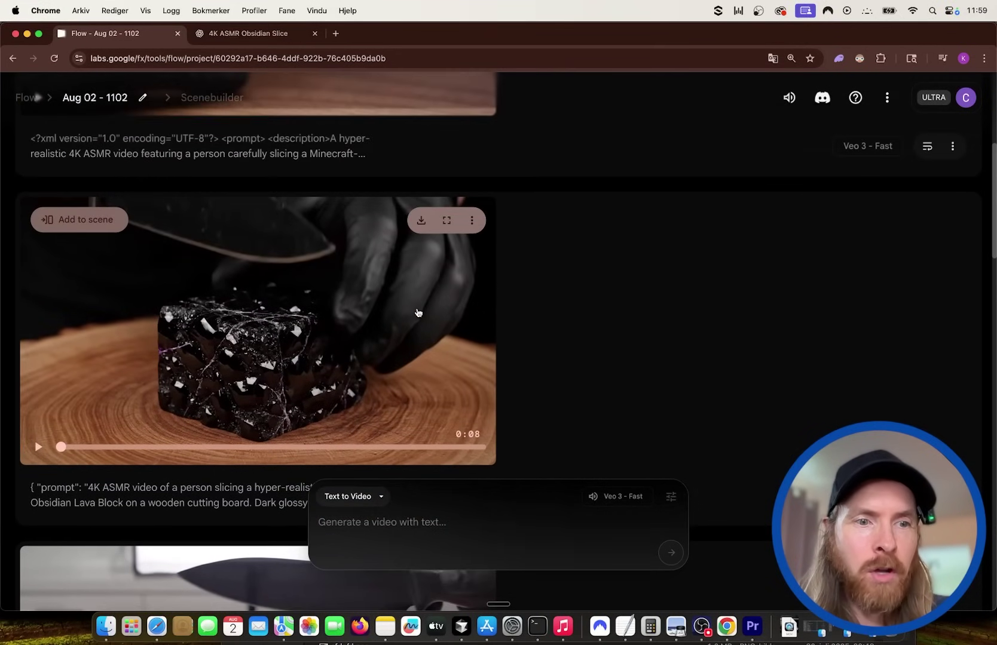
key("super+v")
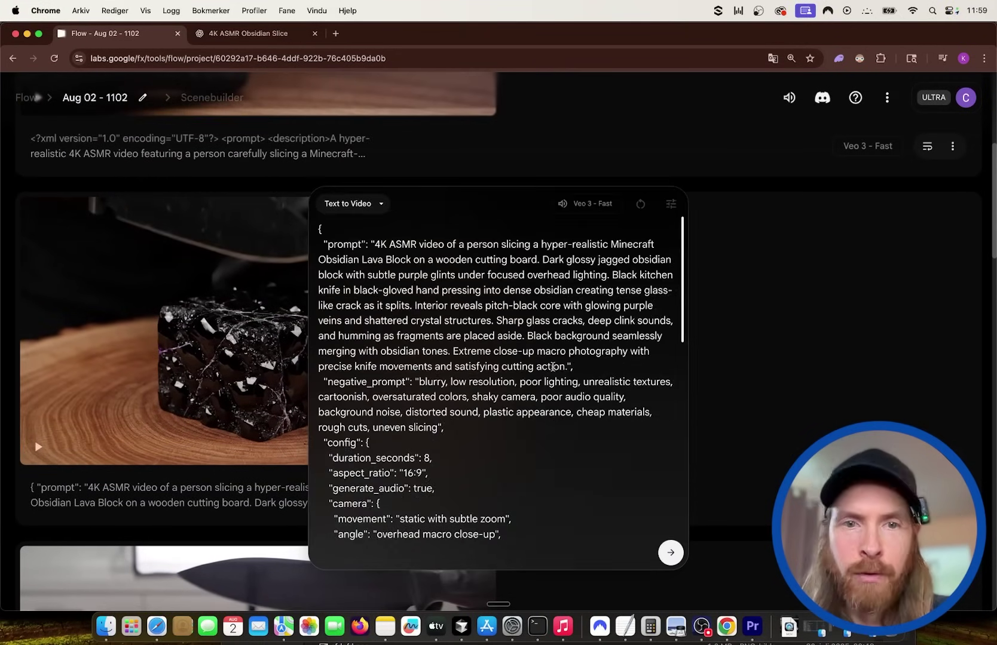
scroll(429, 335, "down", 10)
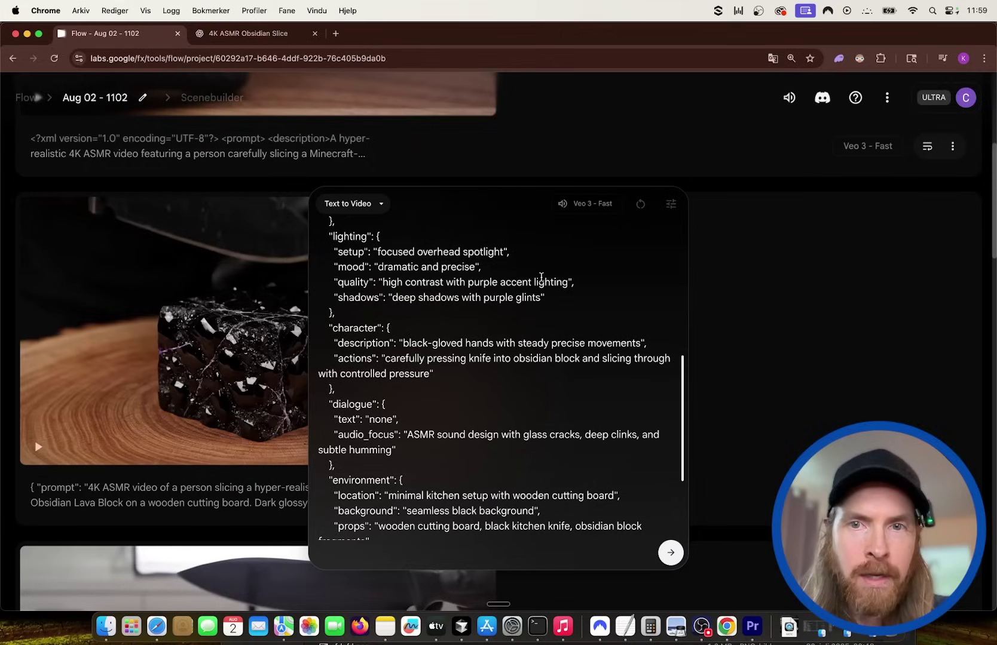
left_click(644, 209)
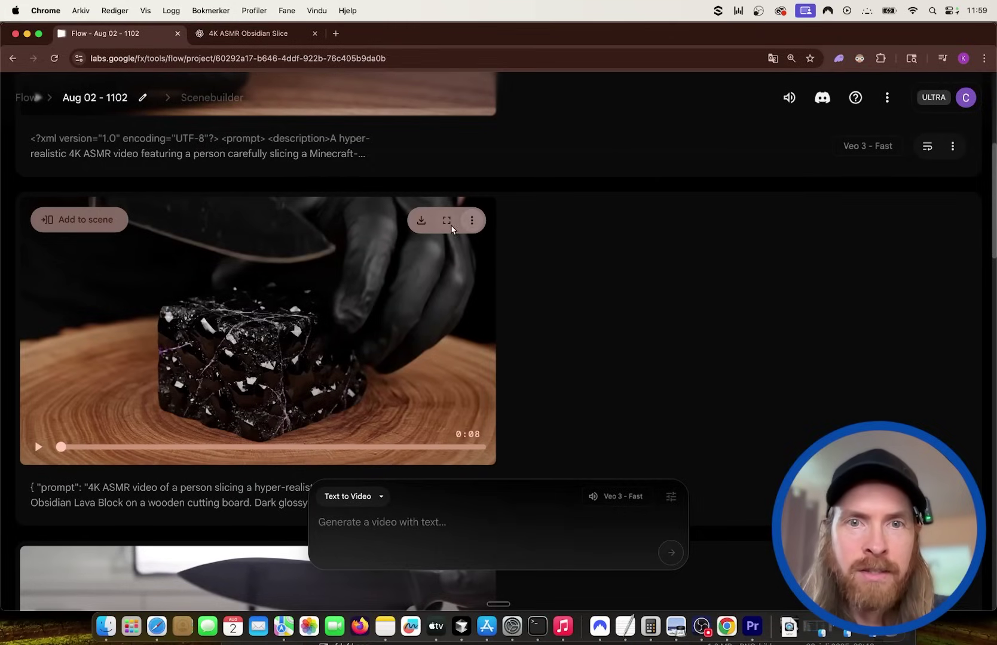
left_click(452, 228)
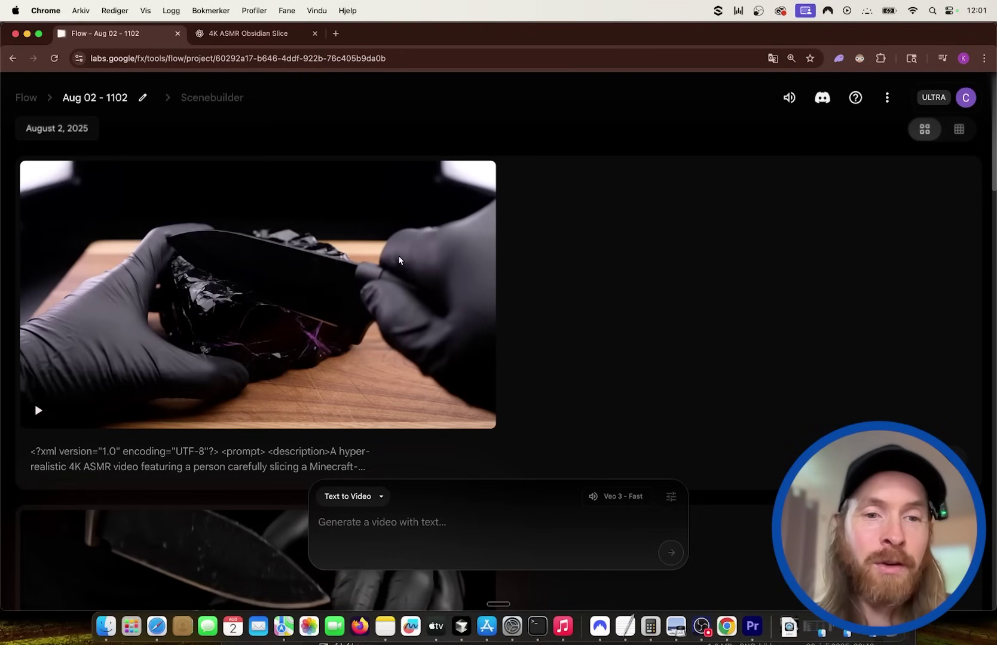
Step: Scroll through the obsidian clips, ending at the XML-prompt clip at the top
scroll(399, 260, "down", 5)
scroll(399, 260, "down", 3)
scroll(385, 263, "up", 2)
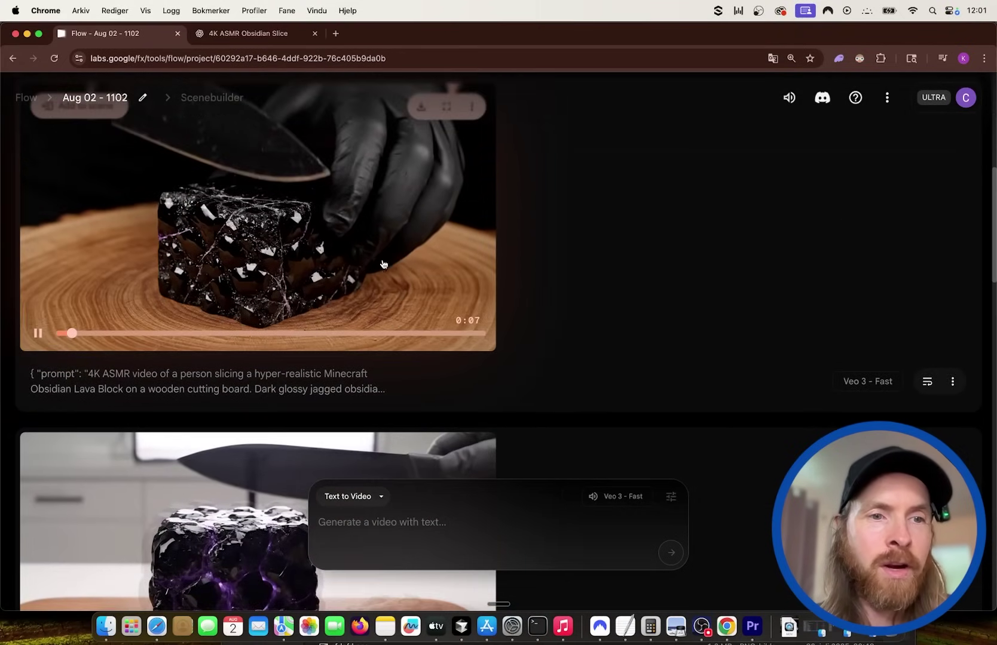
scroll(358, 279, "up", 1)
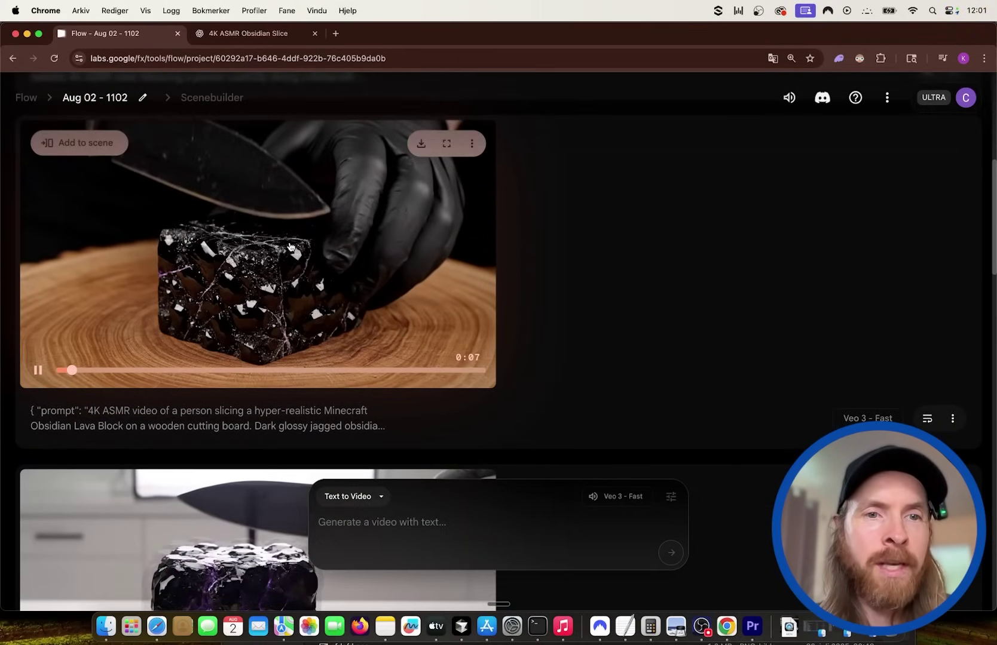
scroll(289, 245, "down", 4)
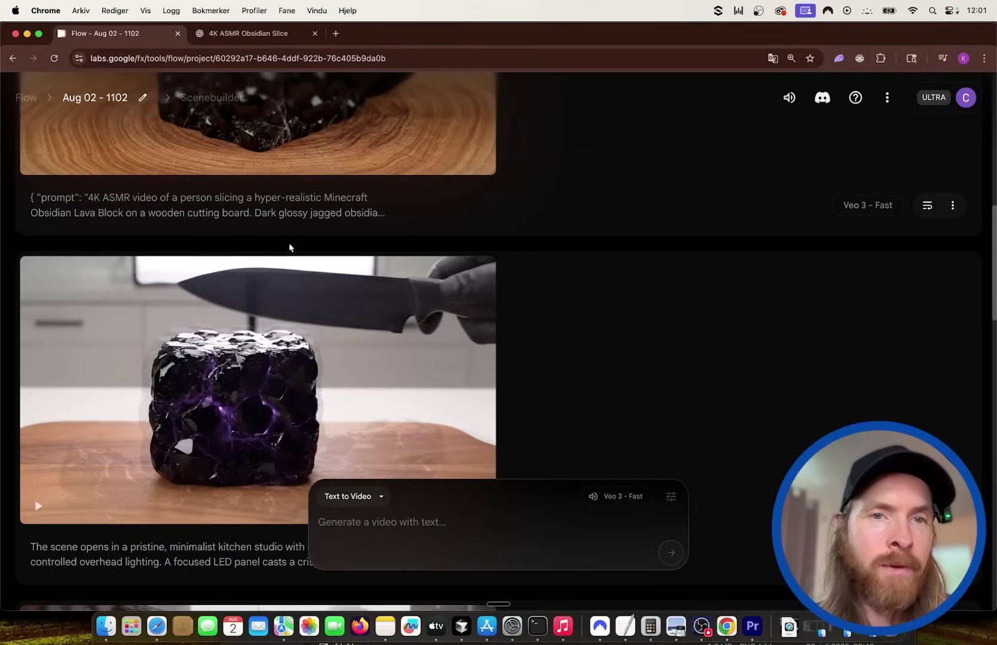
scroll(289, 245, "up", 10)
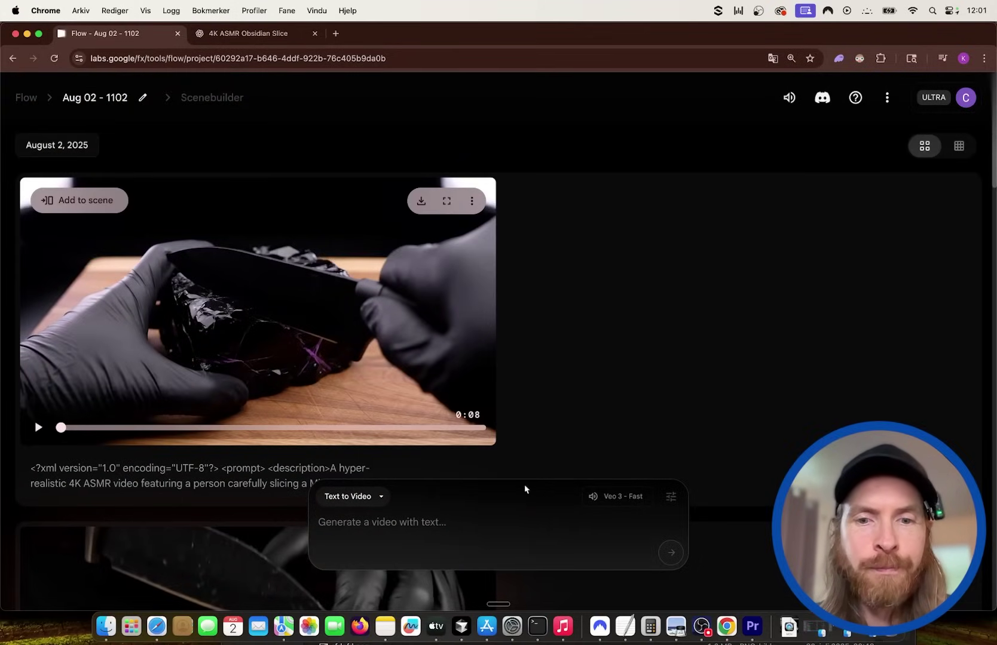
Step: Bring Terminal forward and scroll to the street-interview /veo3 run and its agent results
left_click(538, 628)
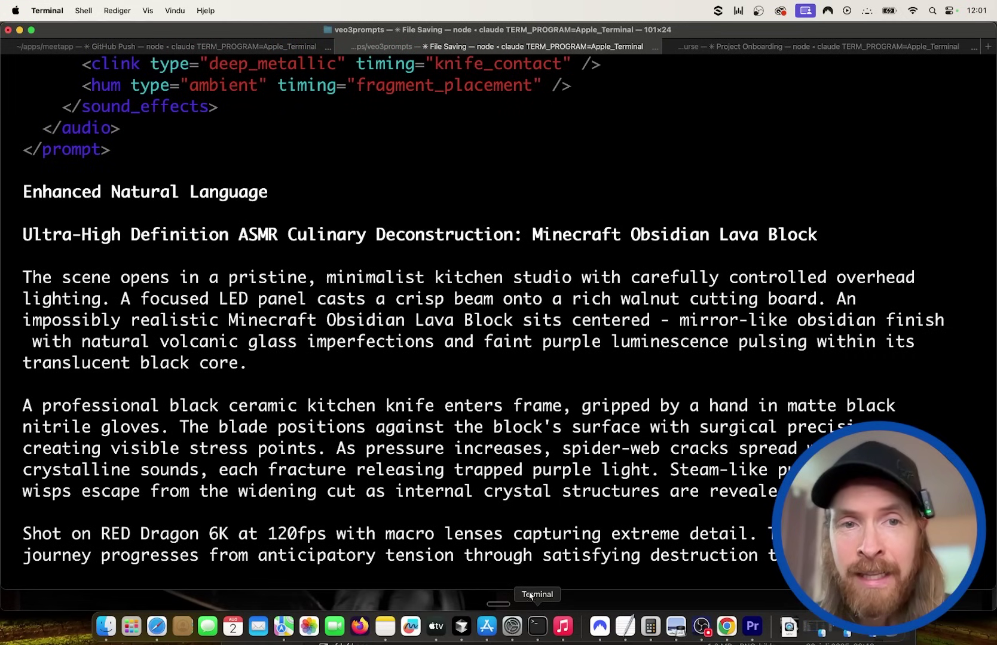
scroll(483, 317, "up", 20)
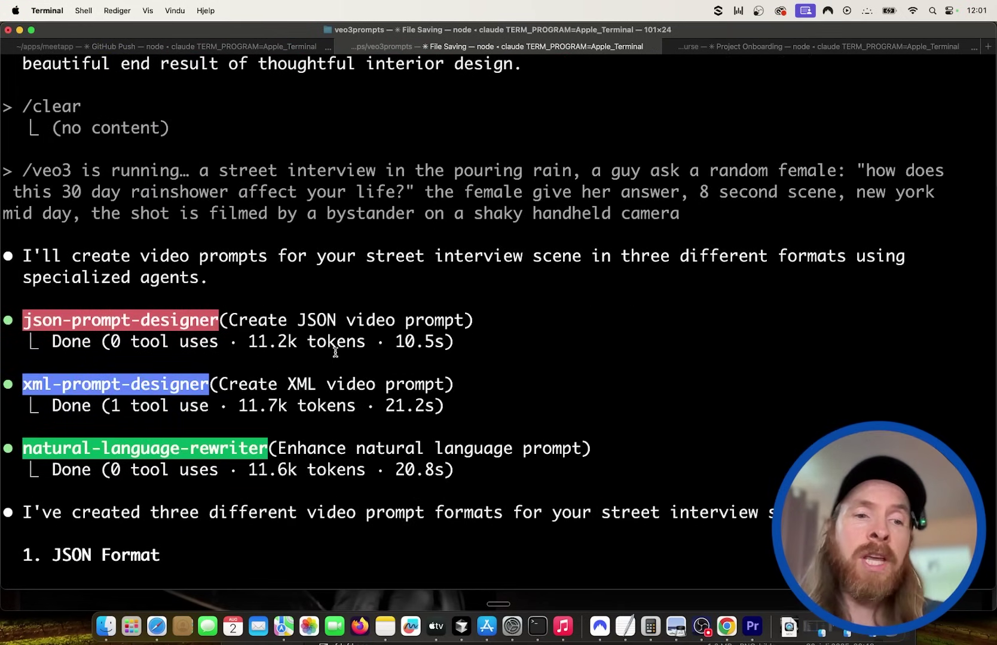
scroll(333, 352, "down", 3)
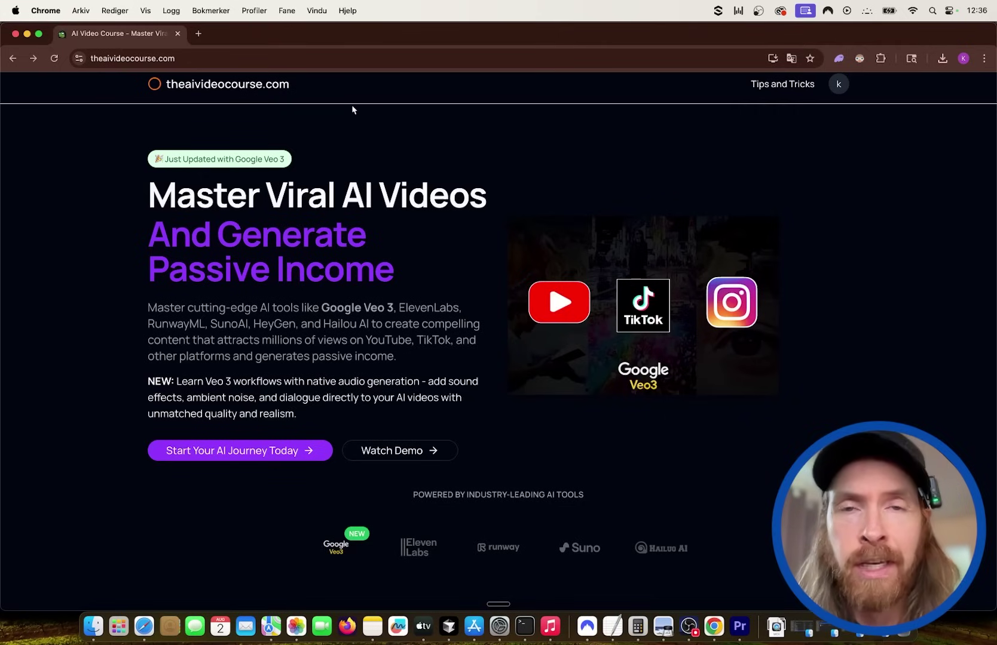
scroll(782, 112, "up", 5)
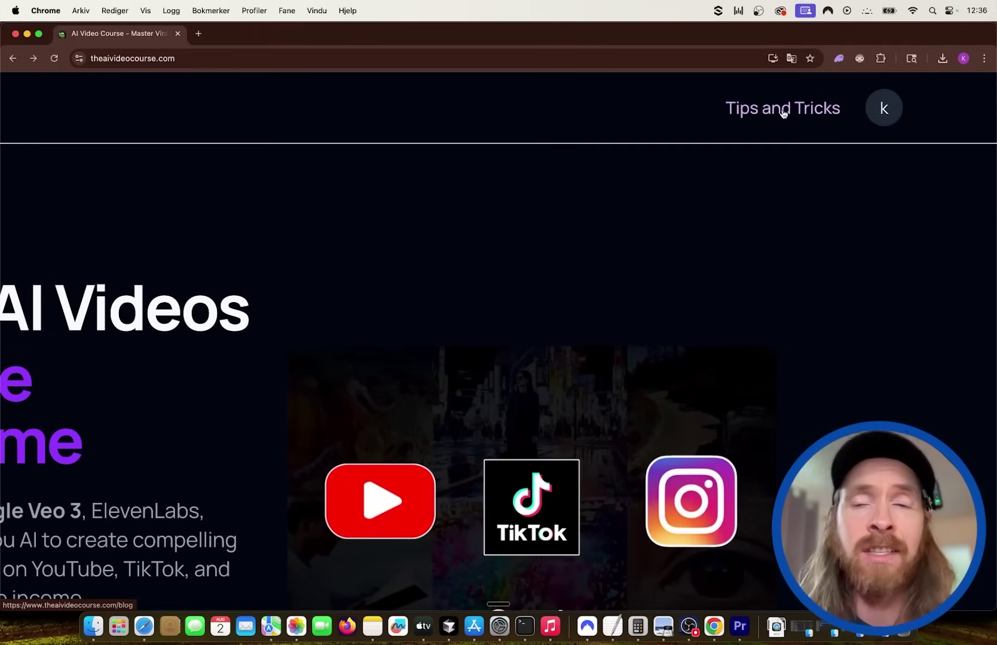
left_click(782, 112)
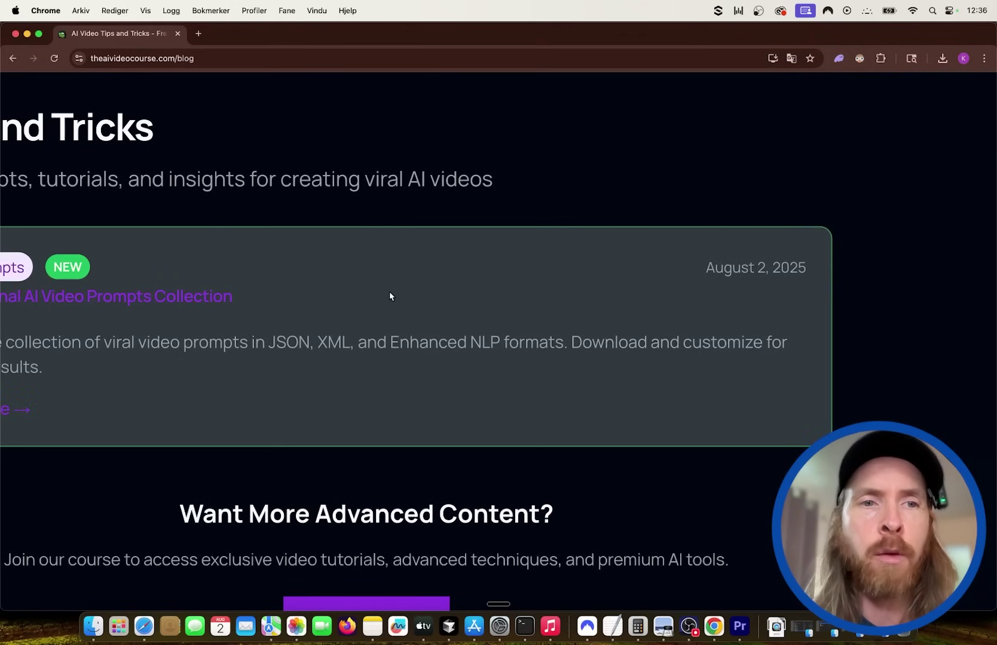
scroll(394, 299, "down", 5)
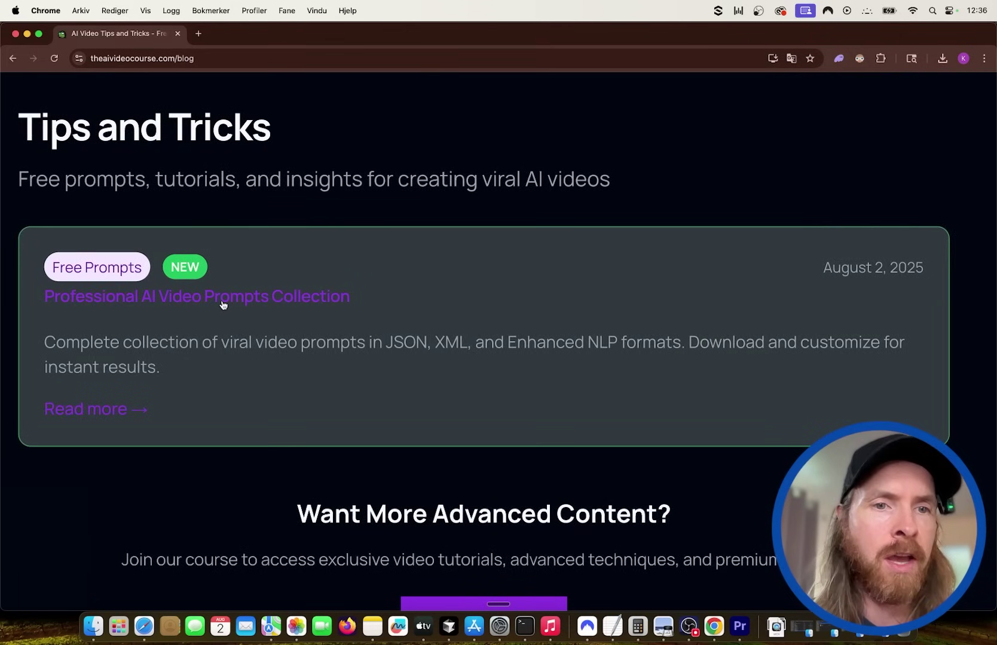
left_click(222, 302)
scroll(407, 315, "down", 5)
scroll(407, 315, "down", 15)
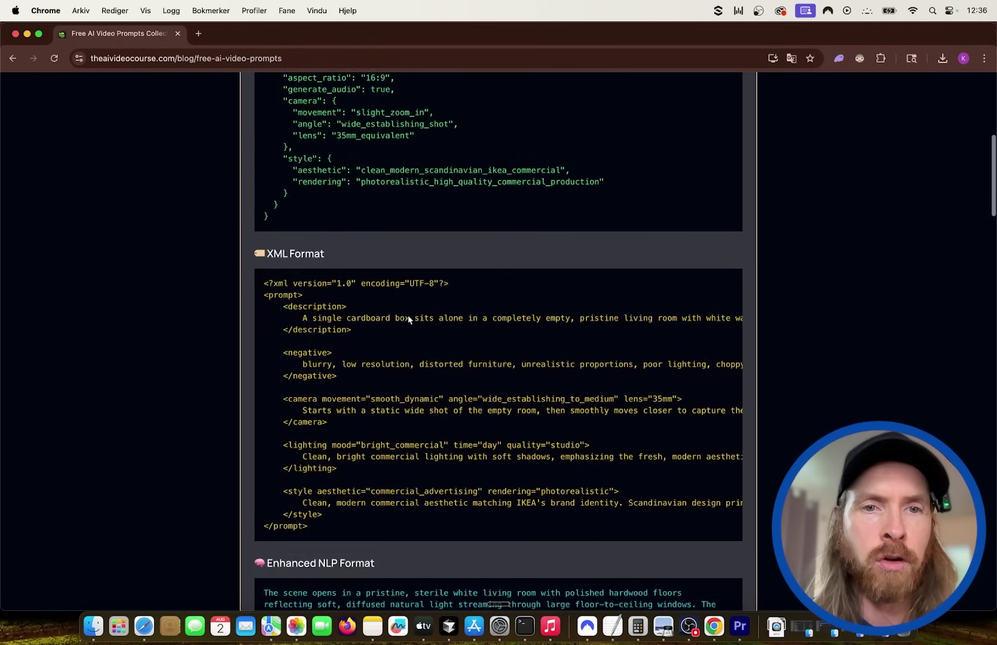
scroll(408, 314, "down", 20)
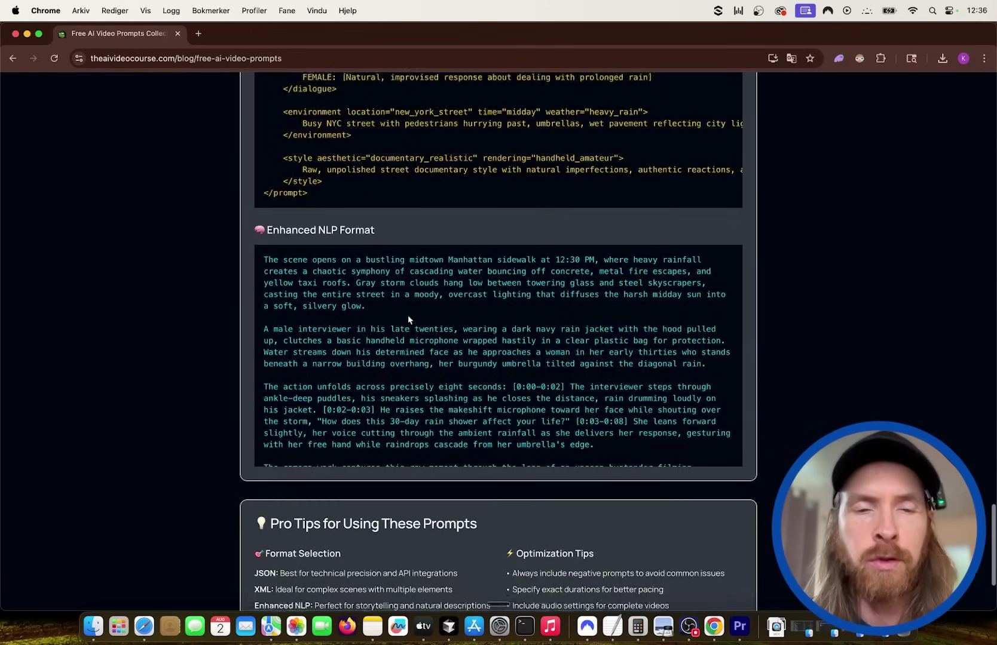
scroll(407, 314, "up", 8)
scroll(407, 314, "down", 6)
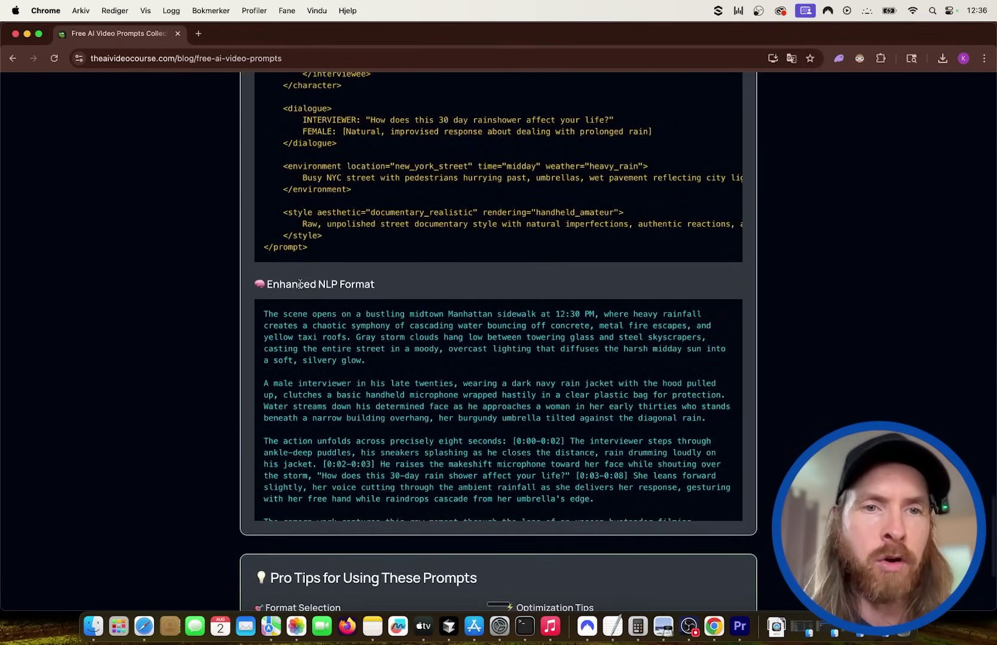
scroll(332, 296, "up", 8)
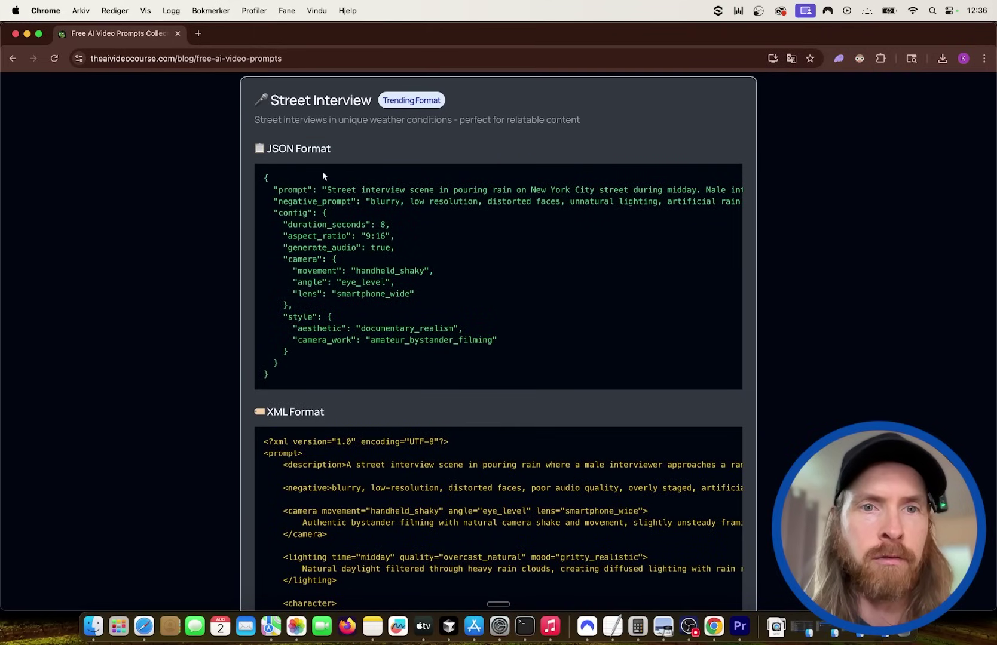
scroll(430, 357, "down", 10)
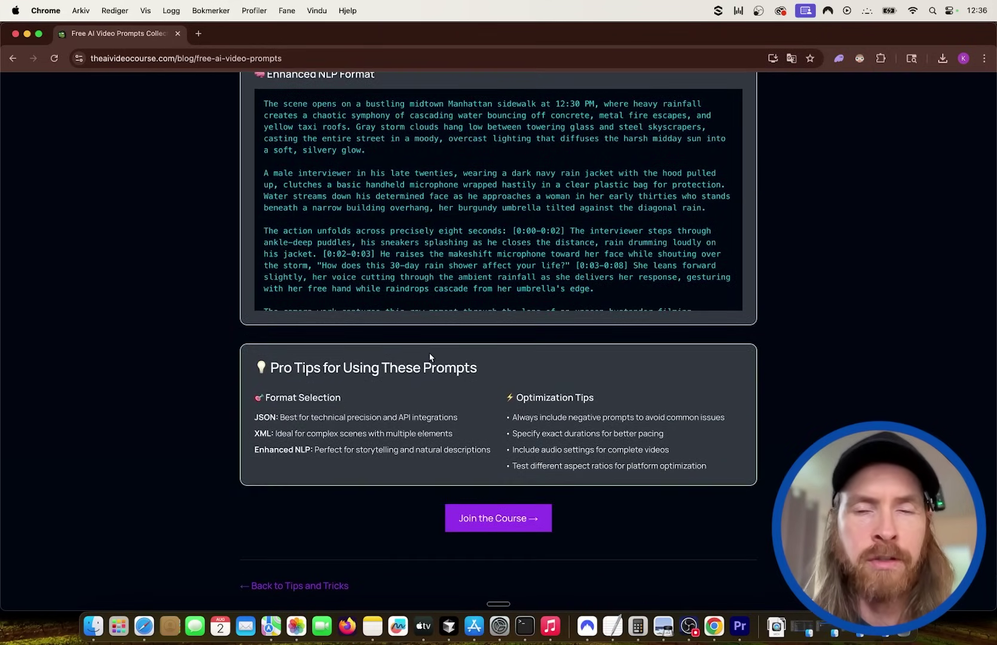
scroll(430, 357, "up", 15)
scroll(430, 358, "up", 20)
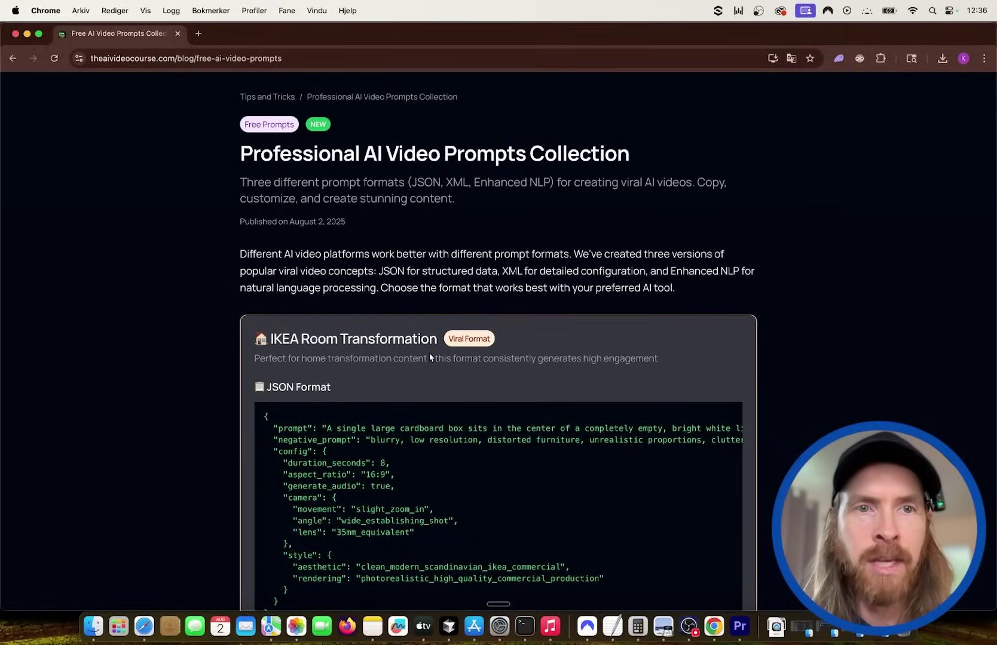
left_click(12, 58)
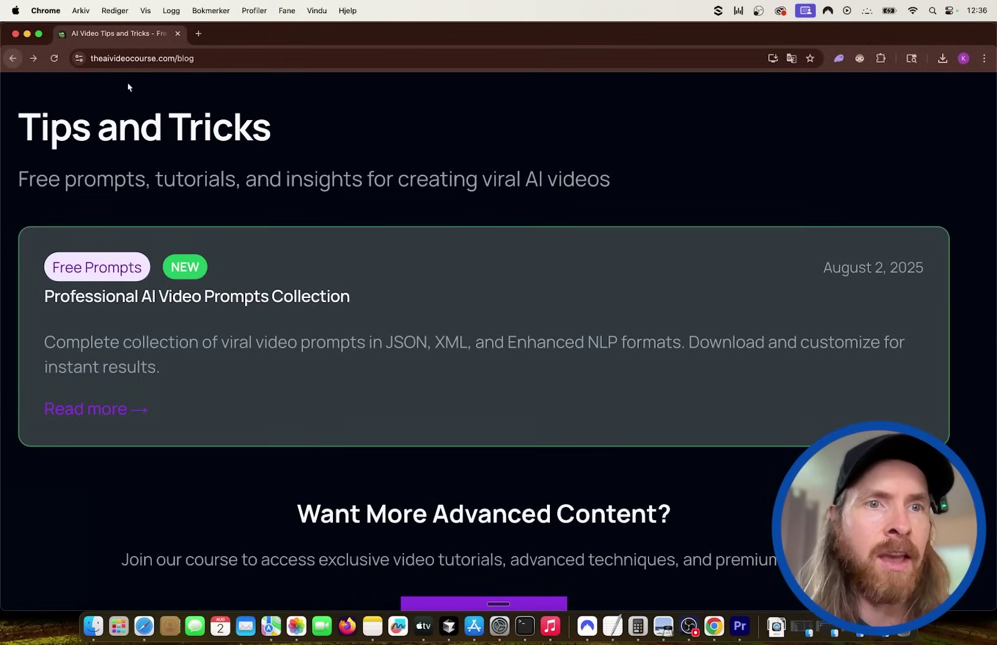
left_click(11, 59)
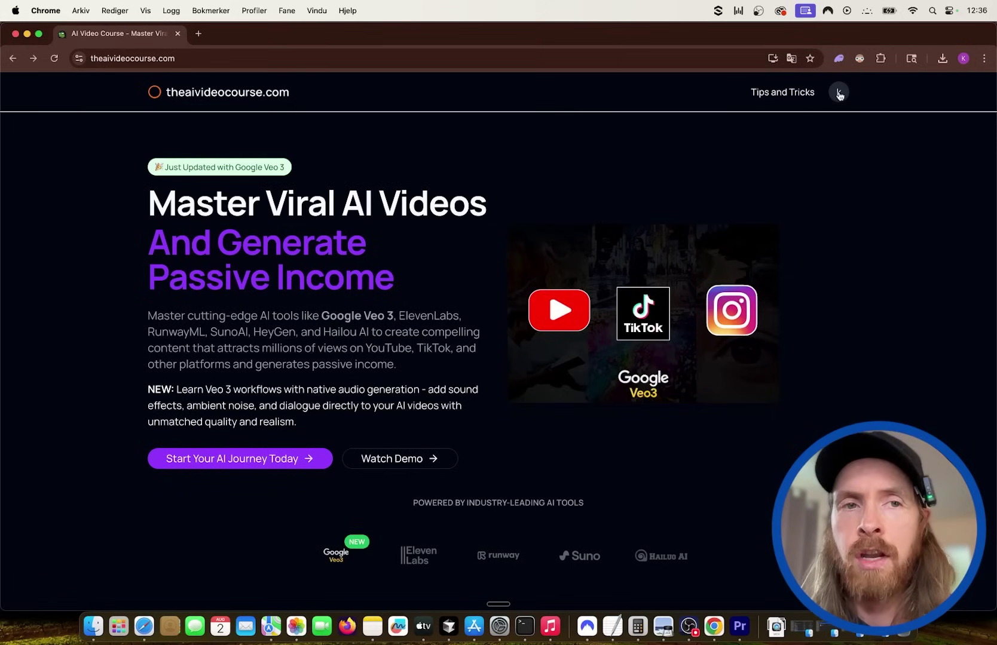
Step: Open the account Dashboard's Courses section and browse the Complete AI Video Mastery Course lessons
left_click(813, 119)
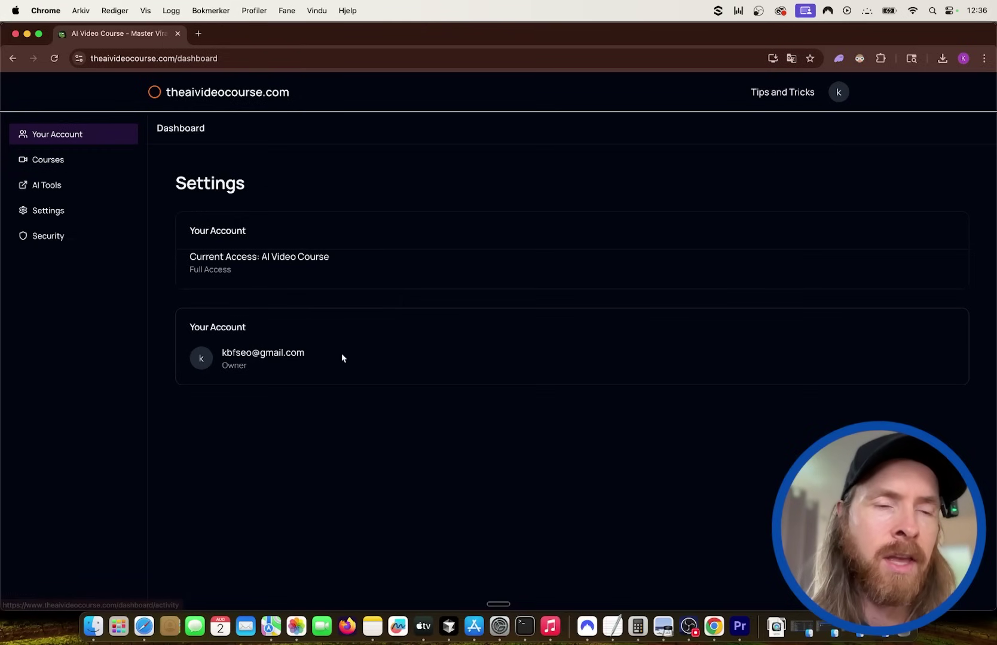
left_click(114, 160)
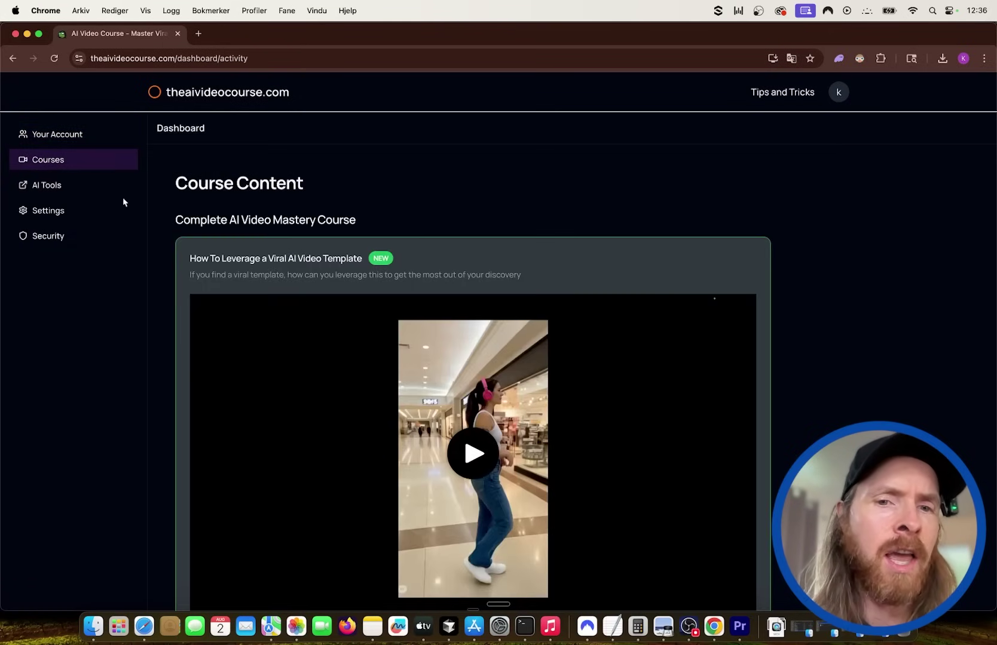
scroll(399, 328, "down", 20)
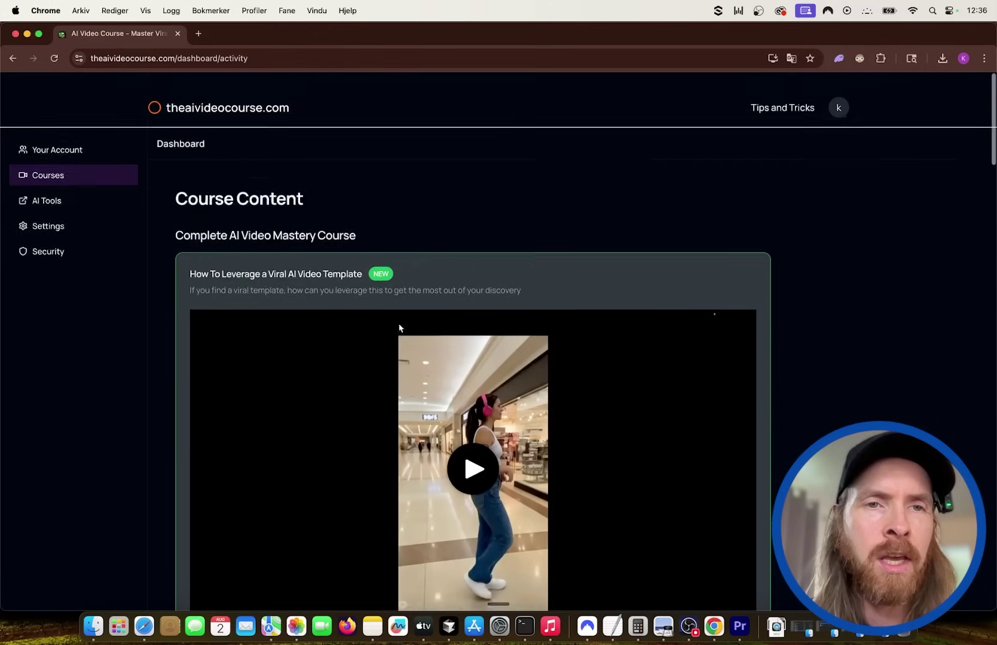
scroll(399, 327, "down", 12)
scroll(399, 328, "up", 4)
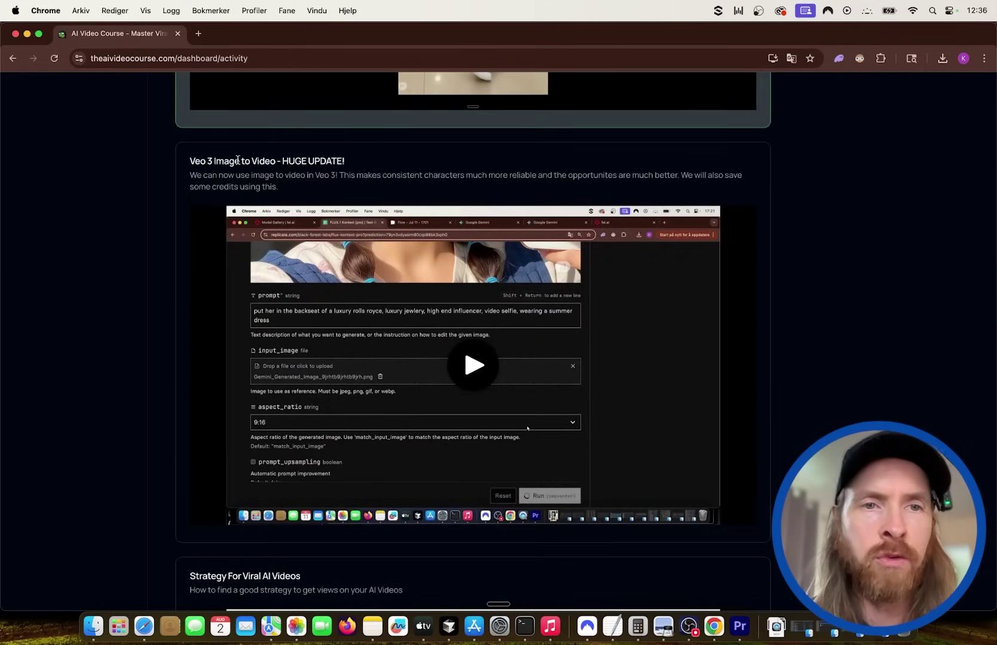
scroll(354, 180, "up", 15)
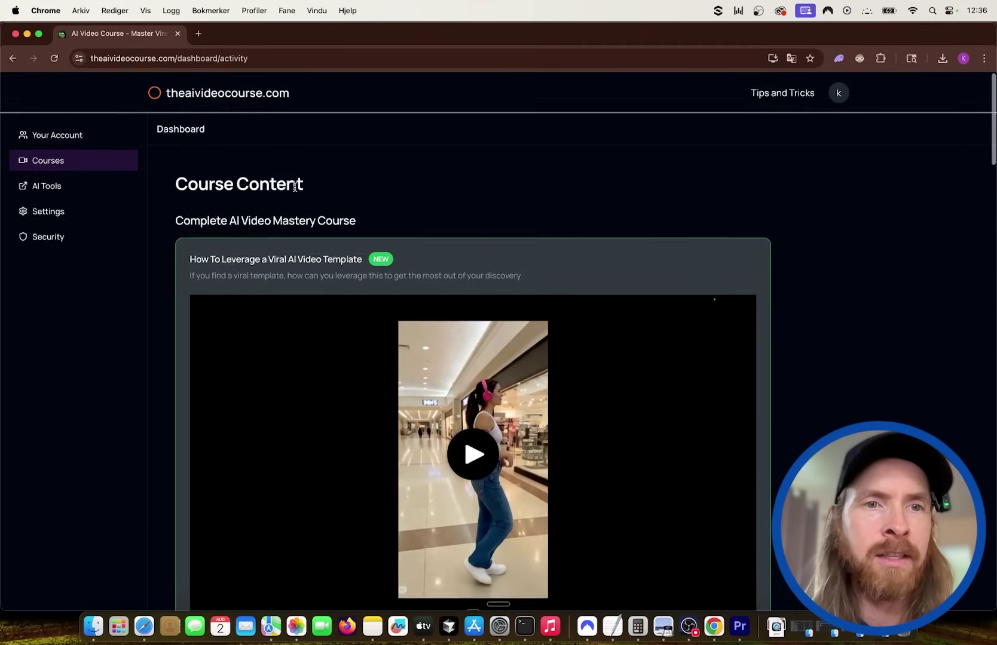
scroll(250, 273, "up", 5)
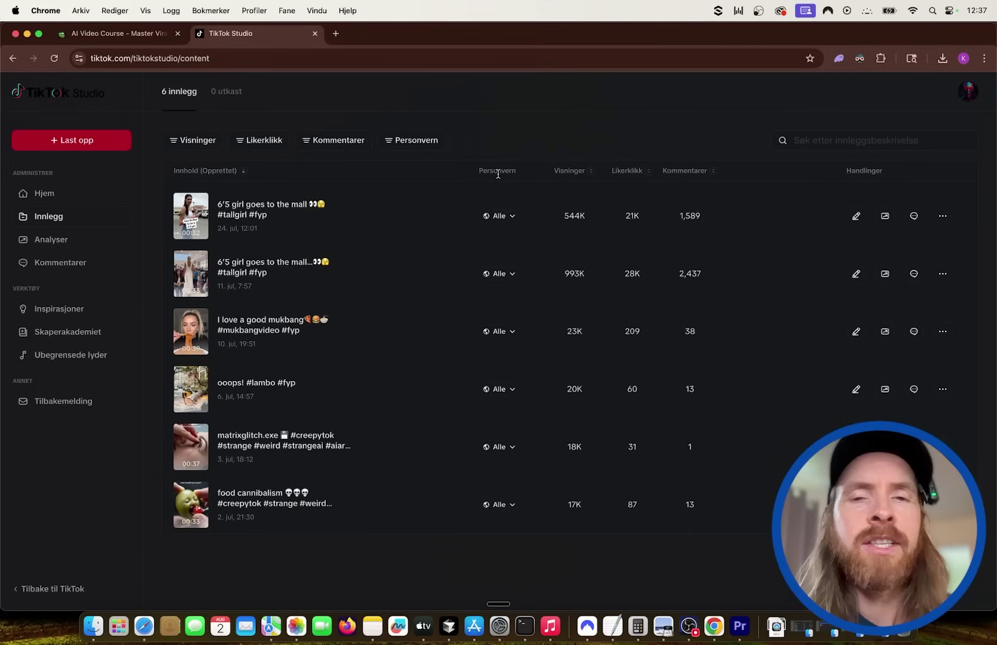
scroll(430, 206, "up", 5)
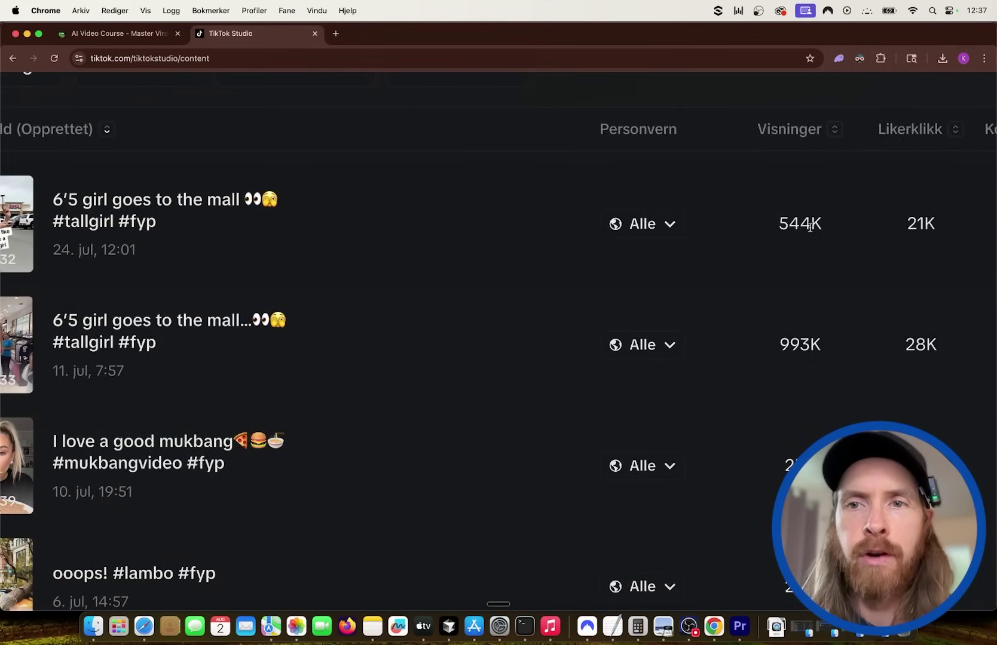
scroll(452, 251, "left", 4)
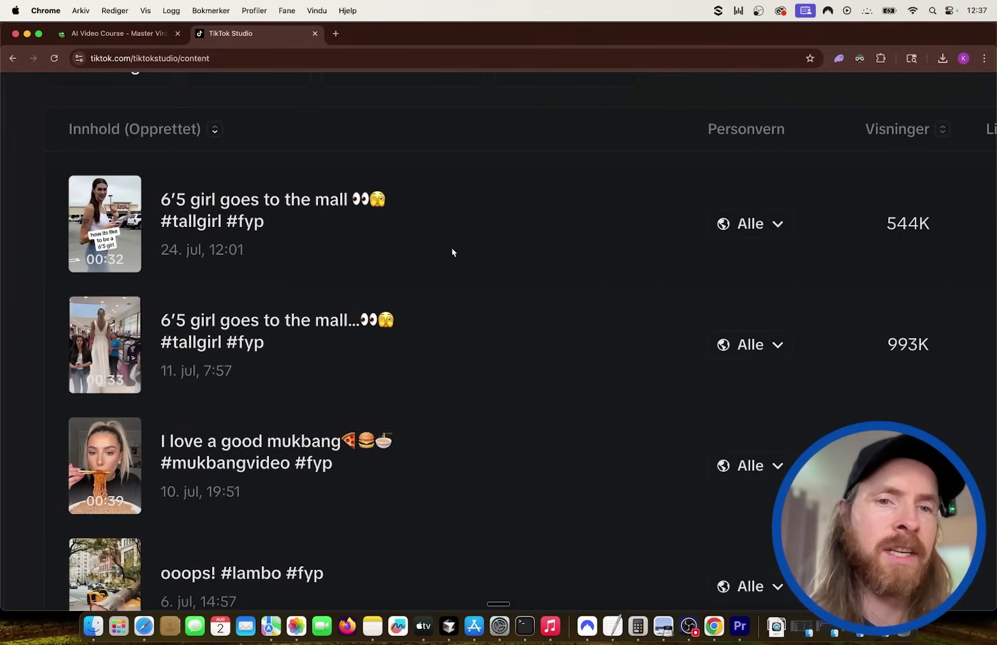
left_click(129, 37)
Step: Return to theaivideocourse.com's home page via the site logo
scroll(259, 241, "down", 5)
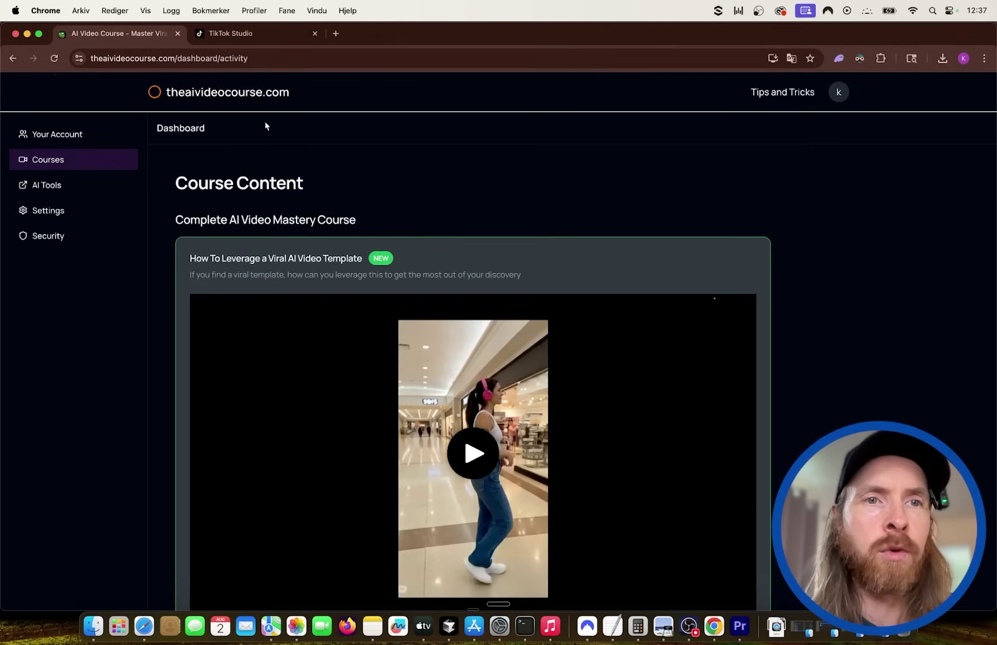
left_click(256, 94)
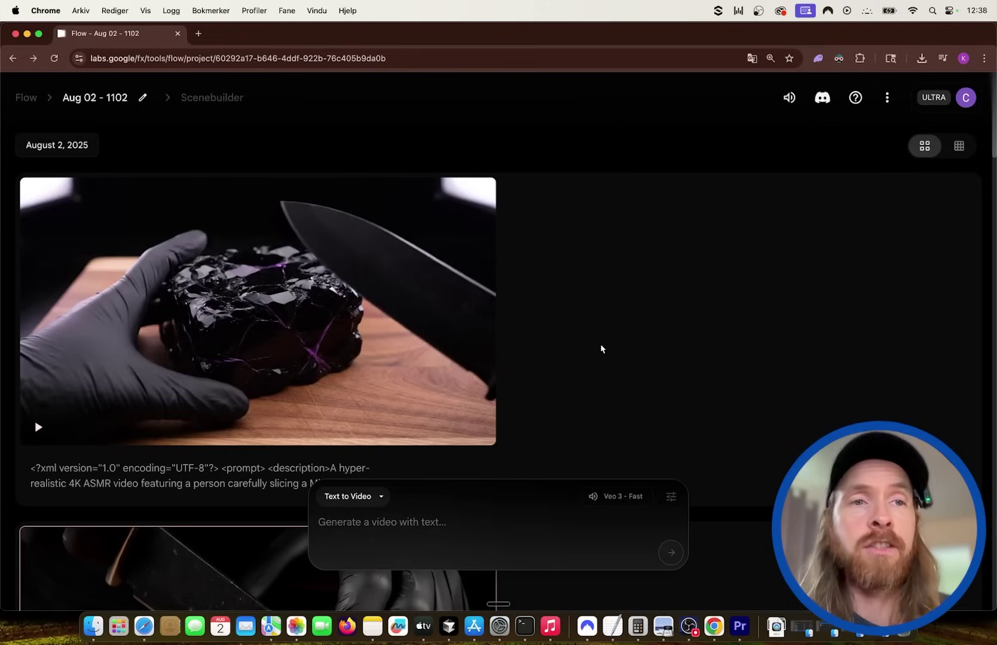
Step: Scroll the project feed down to the IKEA cardboard-box empty-room videos
scroll(600, 348, "down", 15)
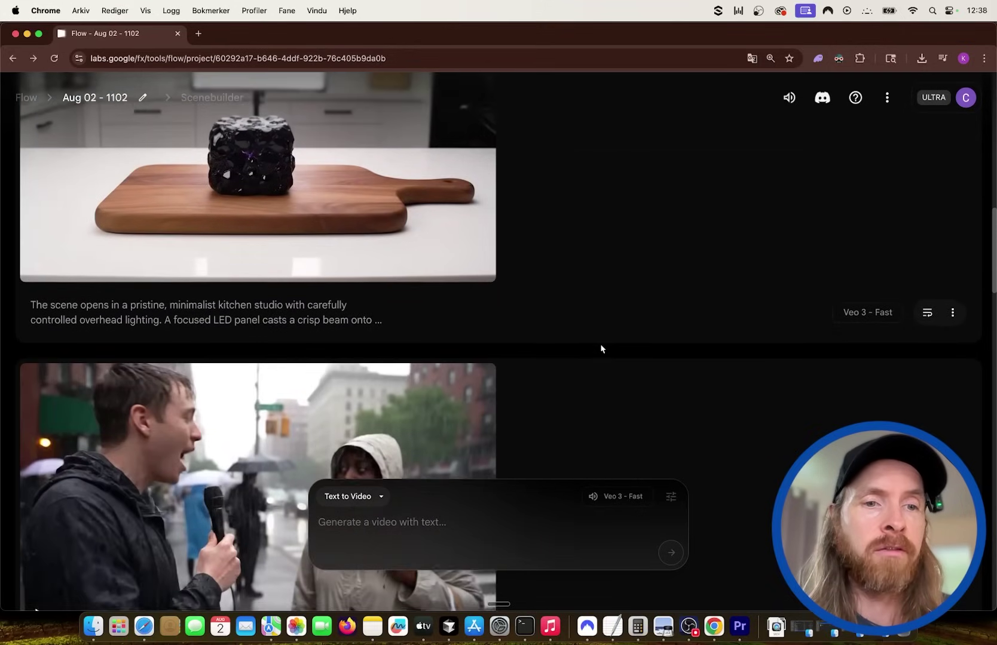
scroll(601, 348, "down", 10)
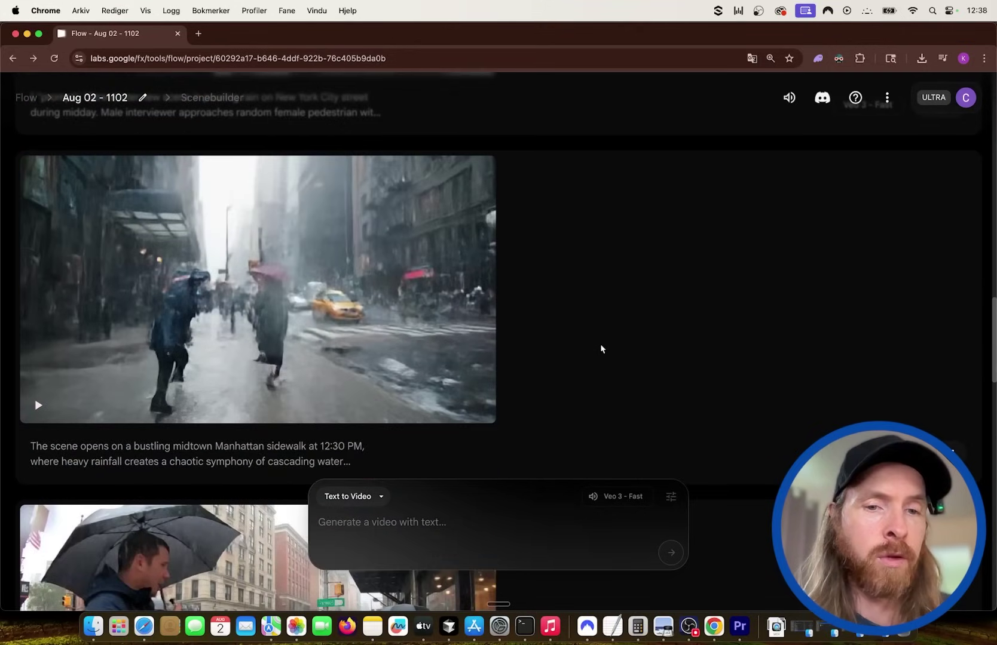
scroll(601, 348, "down", 15)
scroll(601, 349, "down", 1)
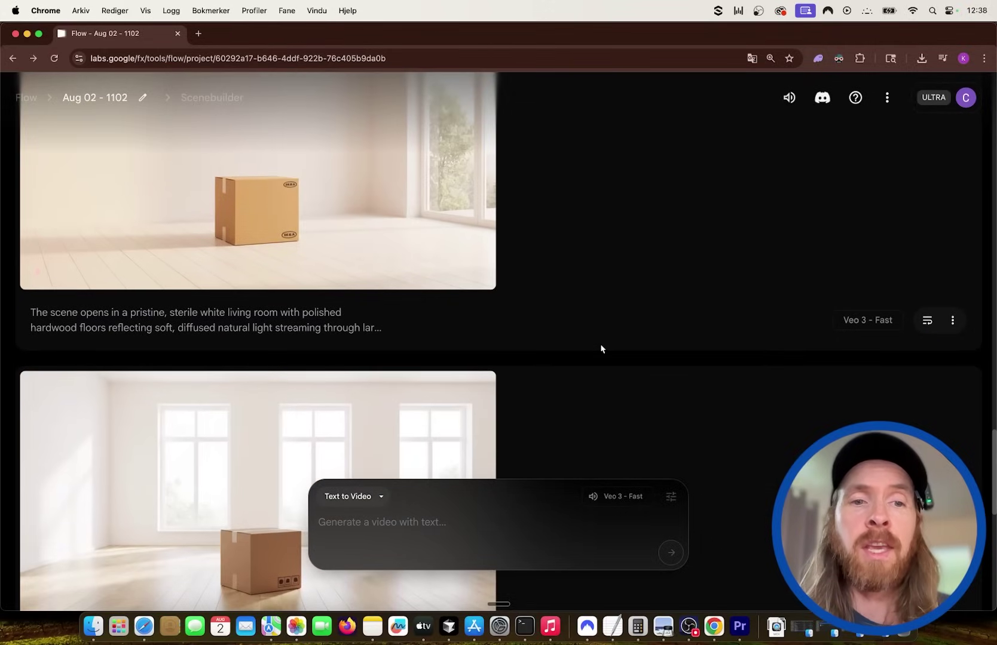